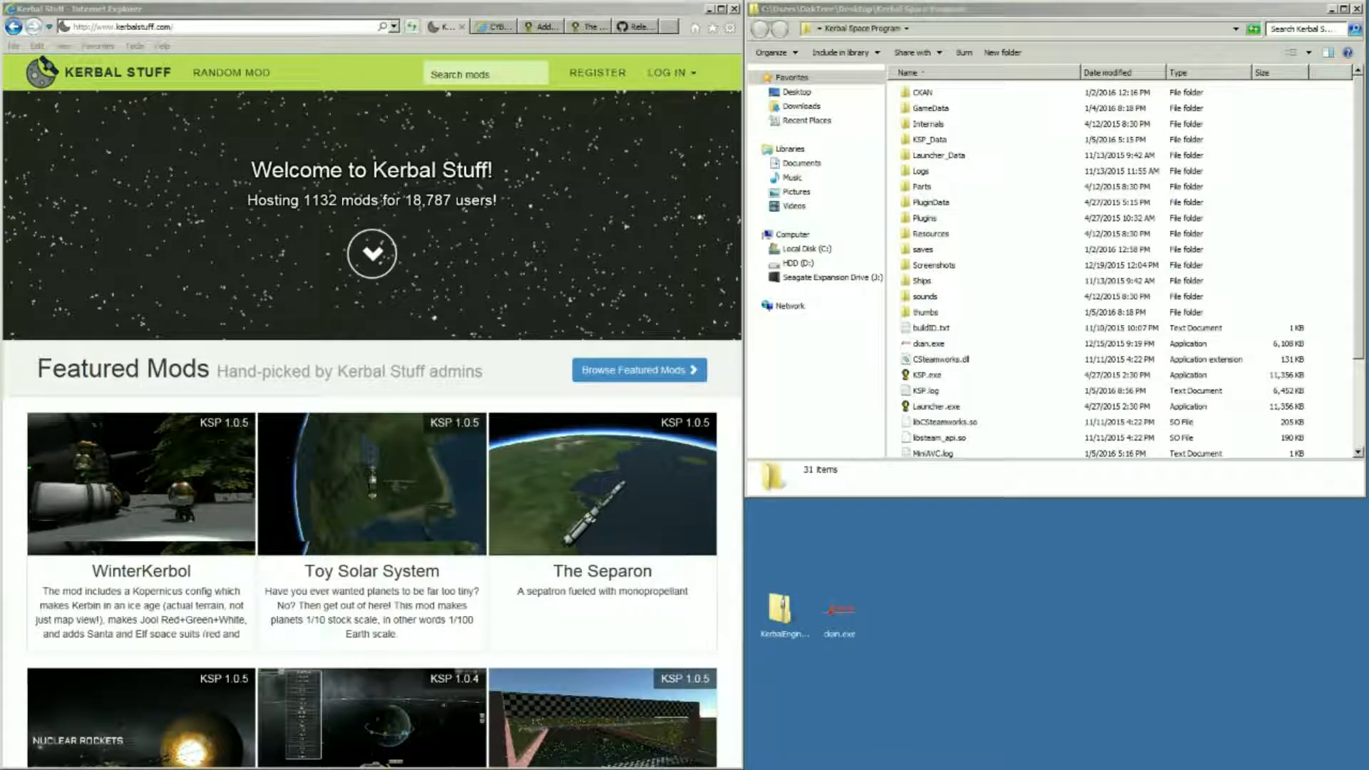
Look over the Kerbal Stuff home page's featured, newest, recently updated and most popular mods
{"action": "left_click", "coordinate": [77, 236]}
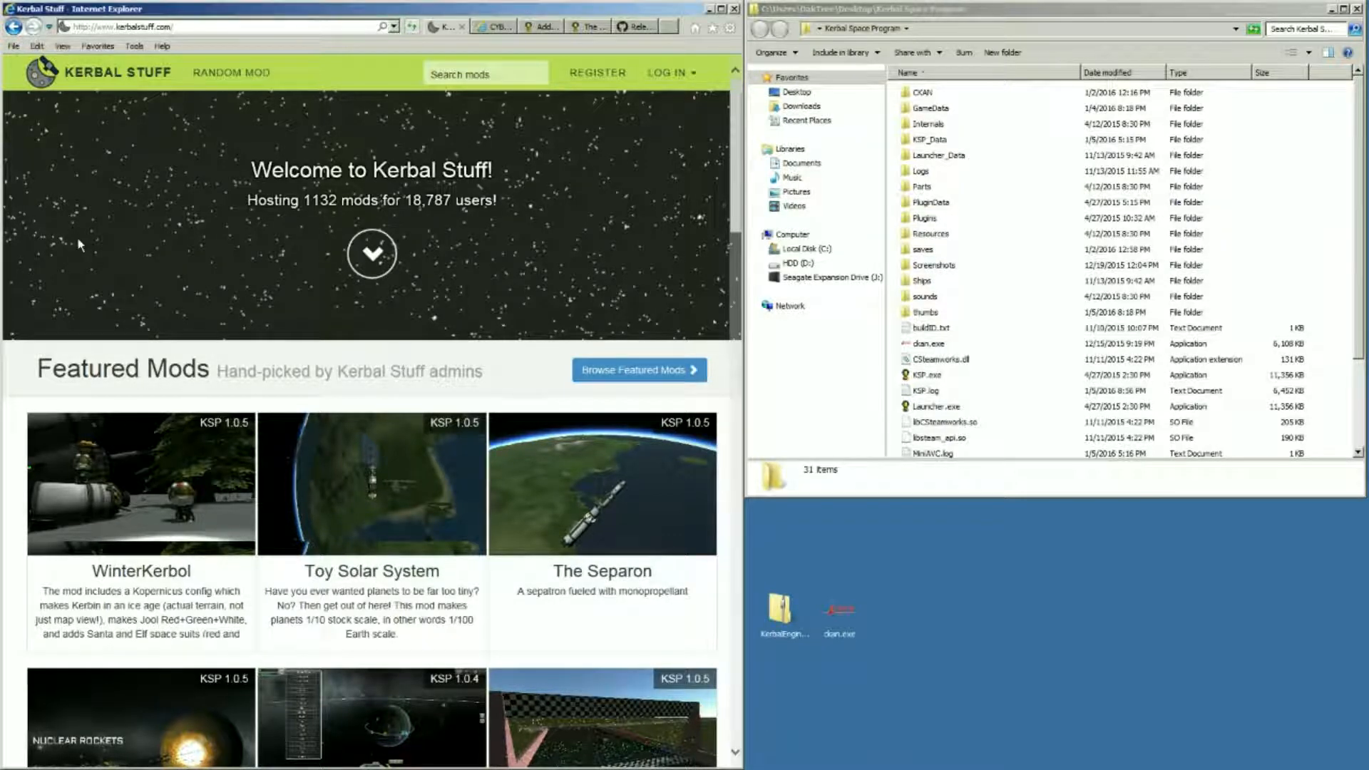
{"action": "scroll", "coordinate": [201, 245], "scroll_direction": "down", "scroll_amount": 3}
{"action": "scroll", "coordinate": [200, 249], "scroll_direction": "down", "scroll_amount": 6}
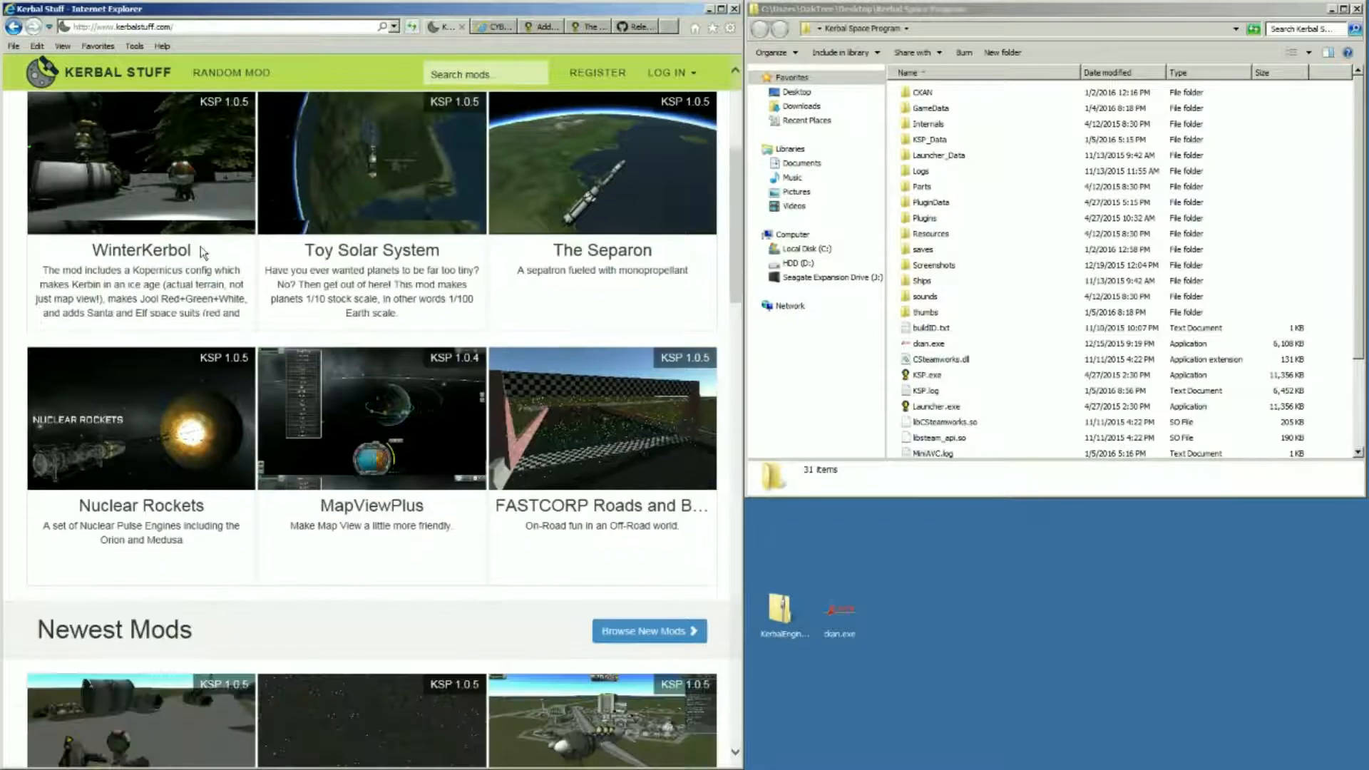
{"action": "scroll", "coordinate": [243, 285], "scroll_direction": "down", "scroll_amount": 3}
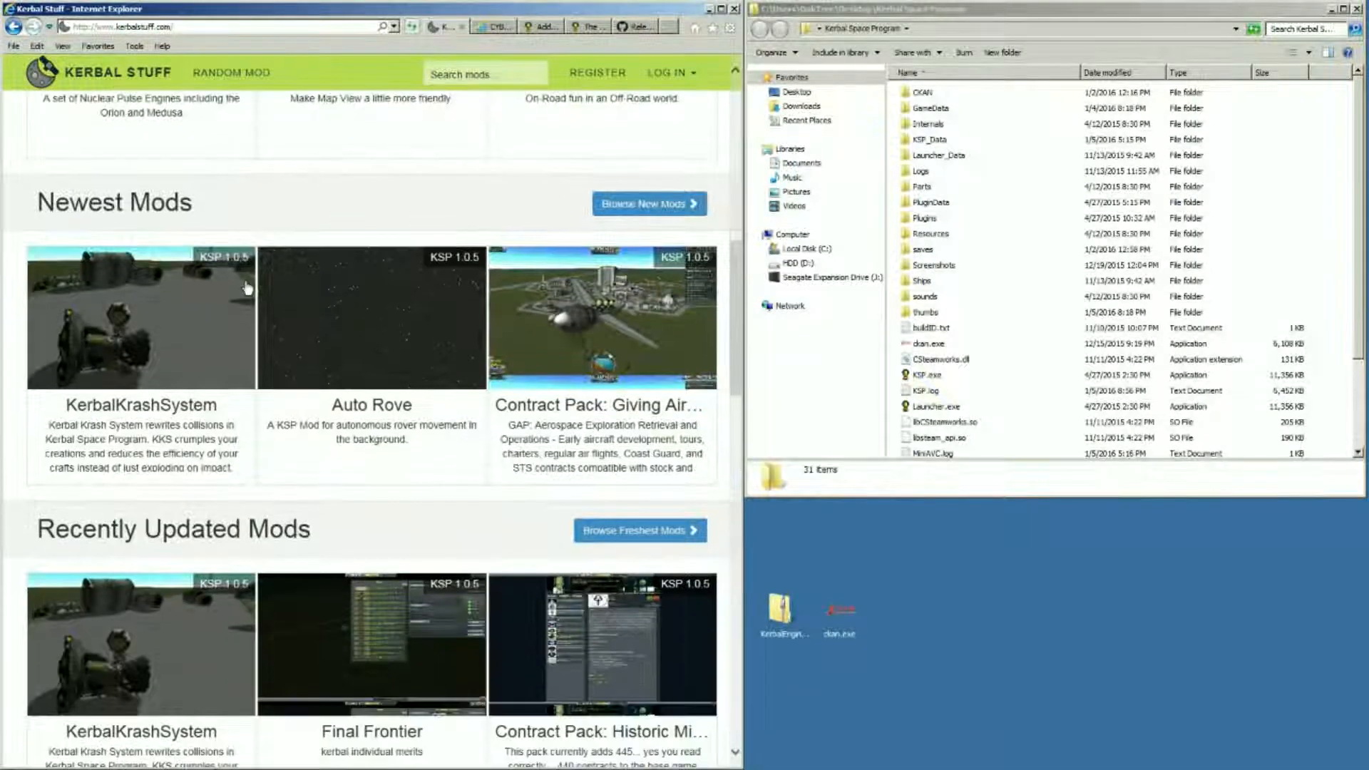
{"action": "scroll", "coordinate": [245, 286], "scroll_direction": "down", "scroll_amount": 6}
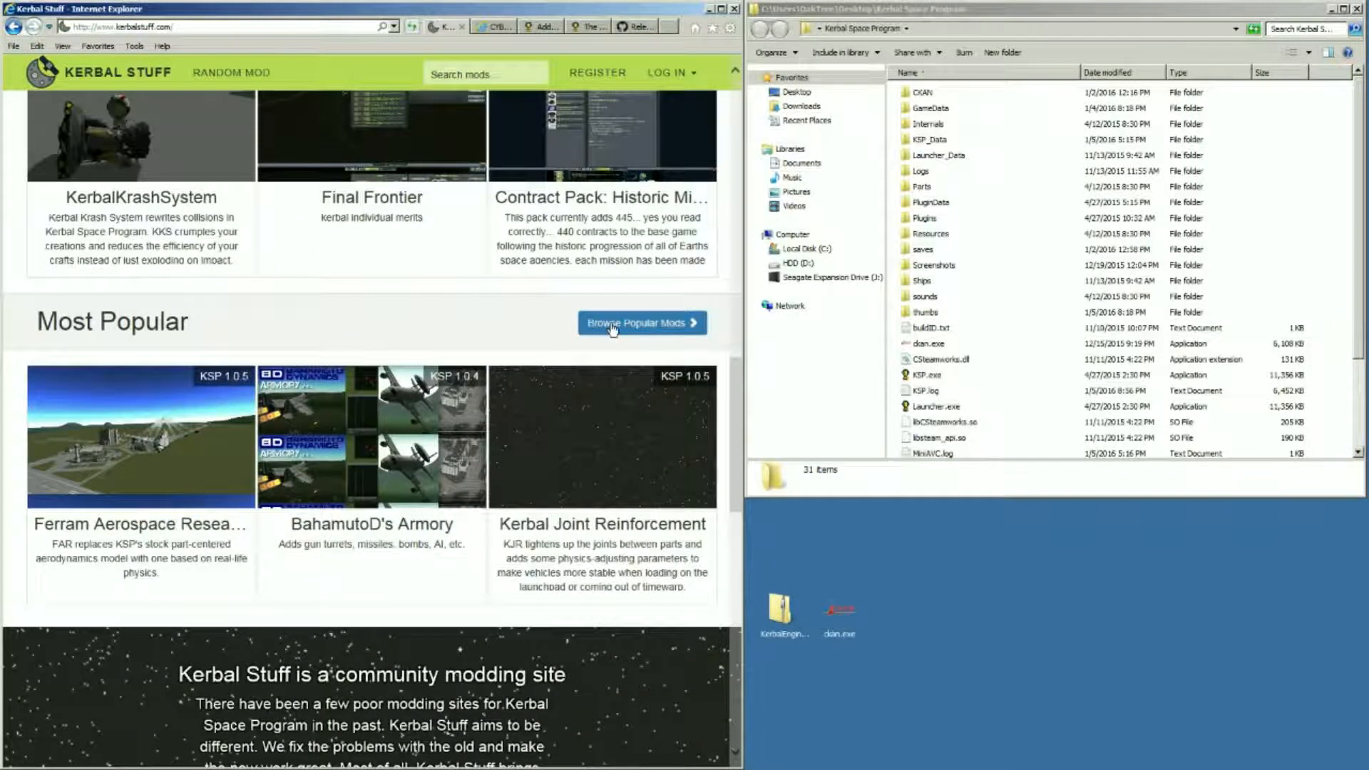
{"action": "scroll", "coordinate": [612, 324], "scroll_direction": "up", "scroll_amount": 6}
{"action": "scroll", "coordinate": [612, 323], "scroll_direction": "up", "scroll_amount": 7}
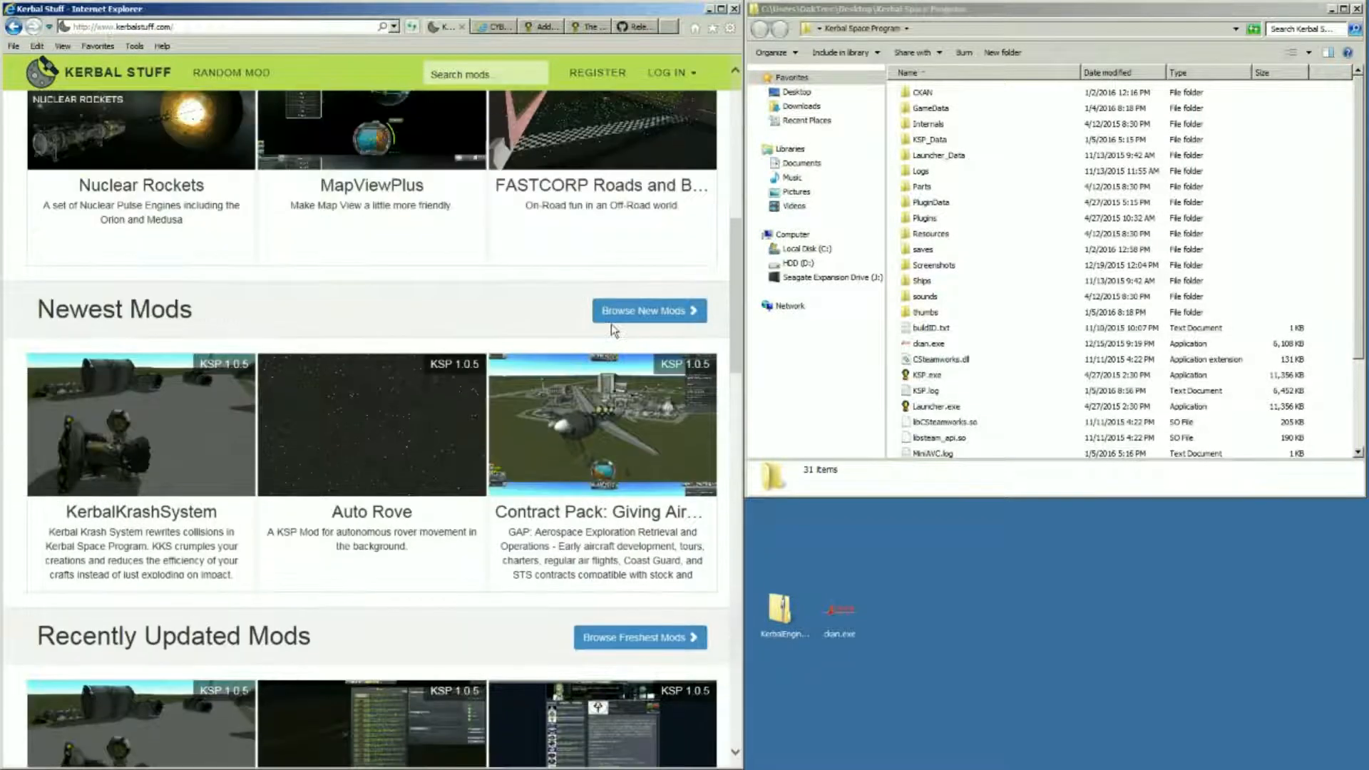
{"action": "scroll", "coordinate": [611, 330], "scroll_direction": "up", "scroll_amount": 5}
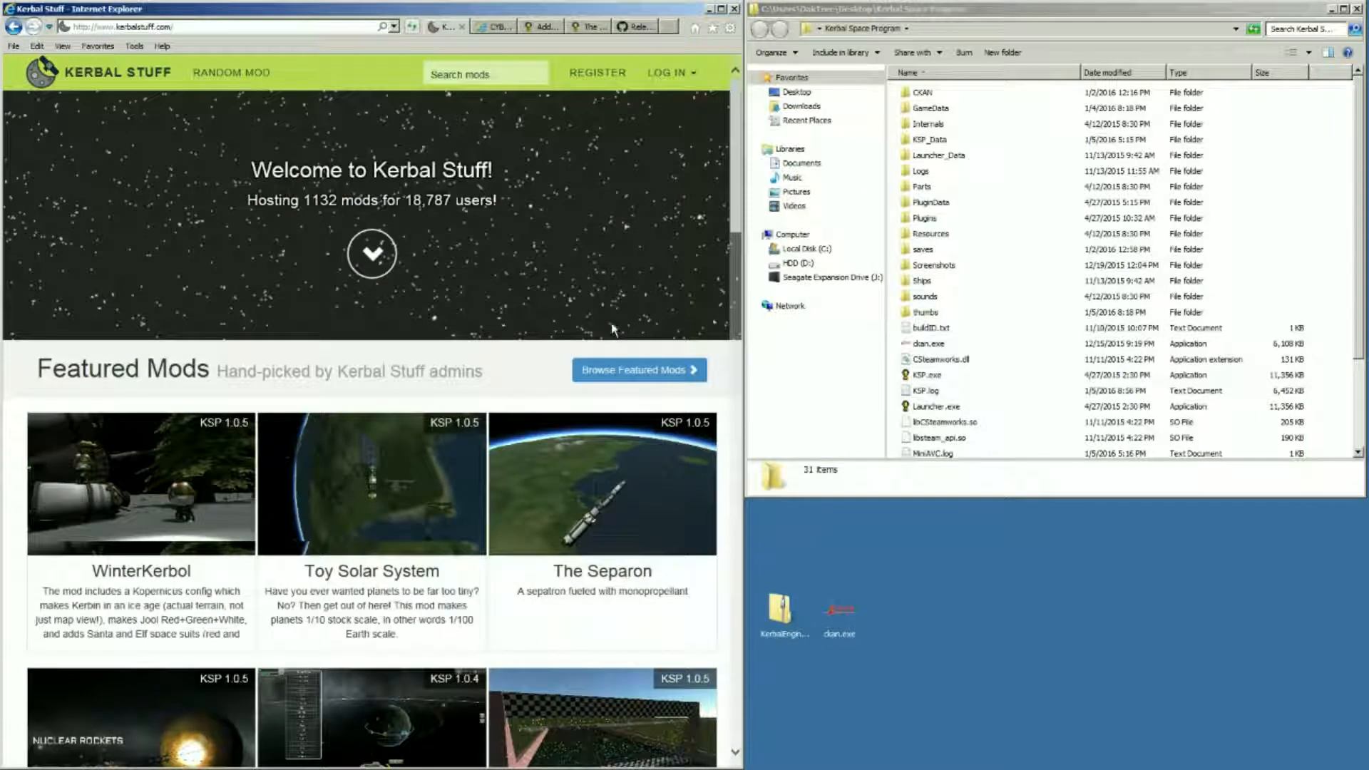
Search Kerbal Stuff for "ksi", open the KSI - Placement Services mod page and decline the AutoComplete offer
{"action": "left_click", "coordinate": [481, 73]}
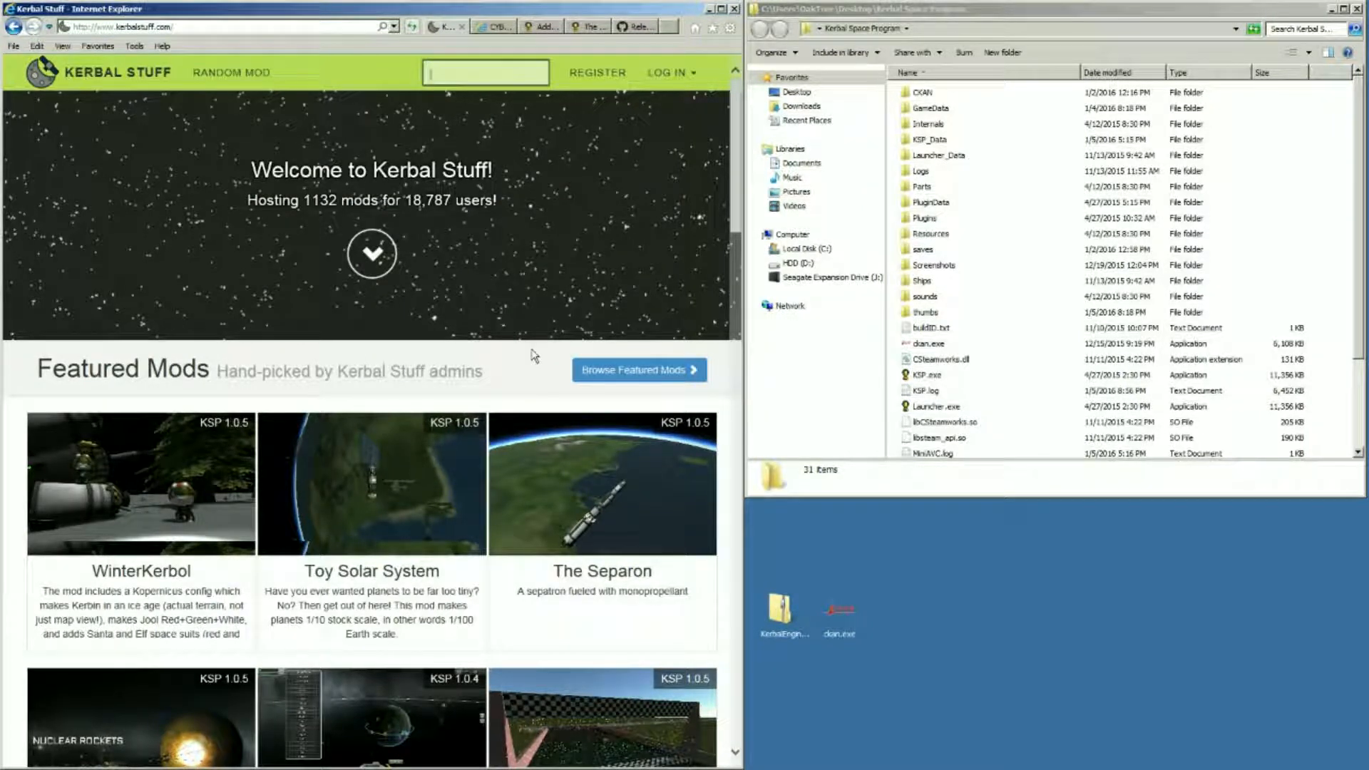
{"action": "type", "text": "ks"}
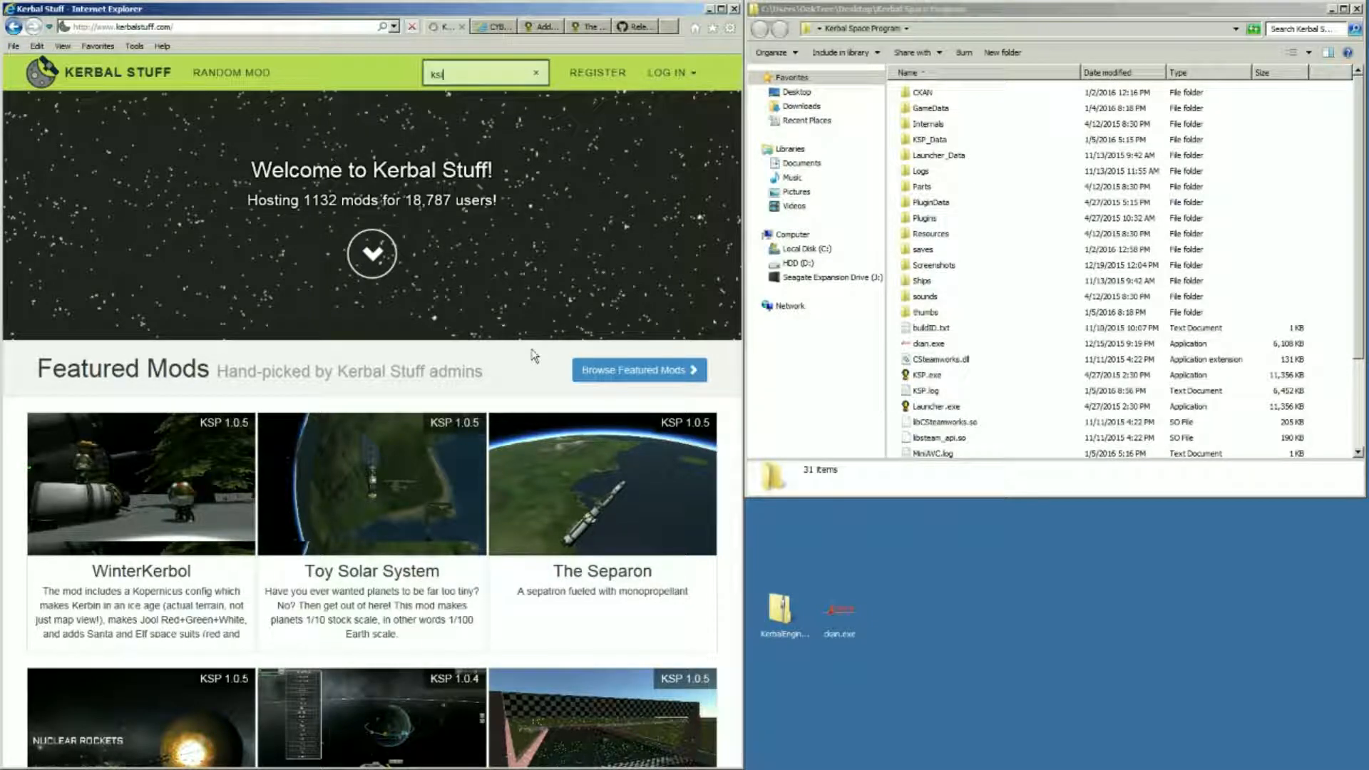
{"action": "type", "text": "i"}
{"action": "key", "text": "Return"}
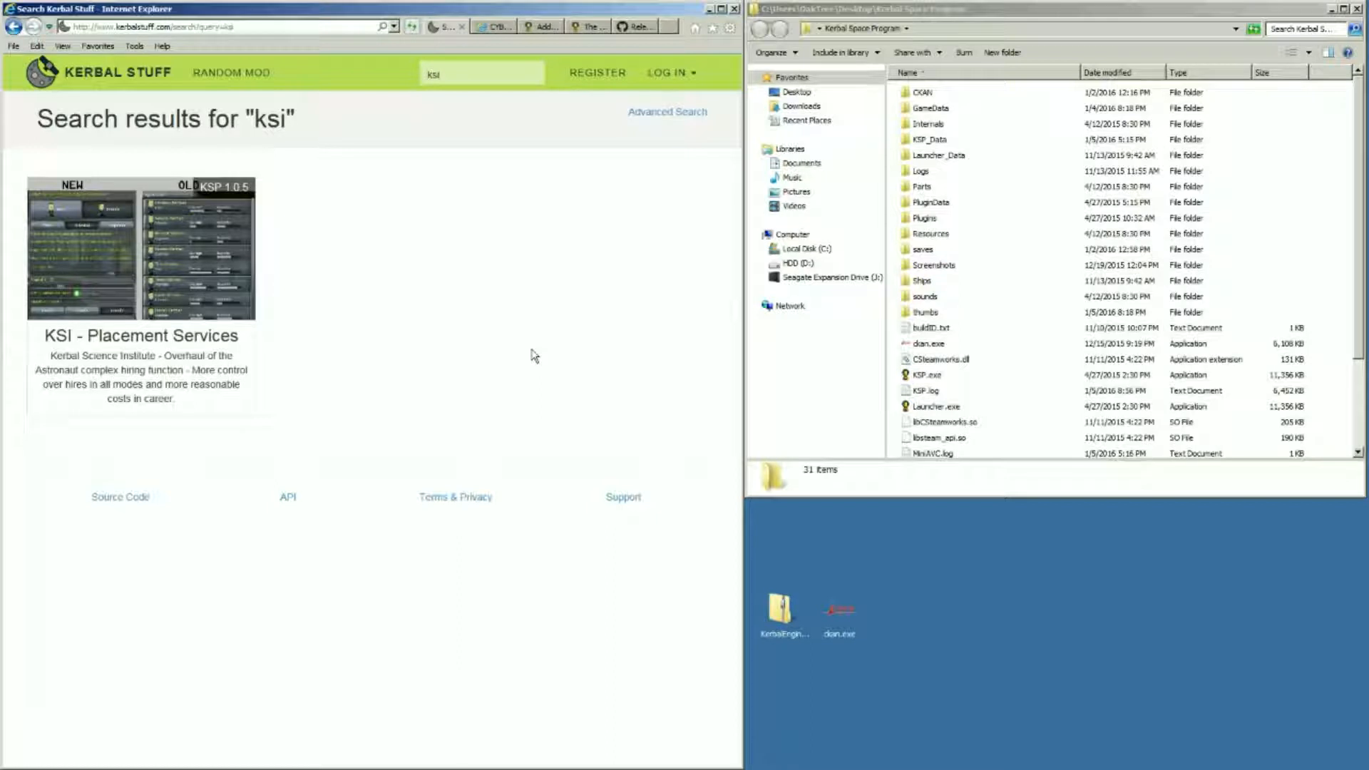
{"action": "left_click", "coordinate": [127, 279]}
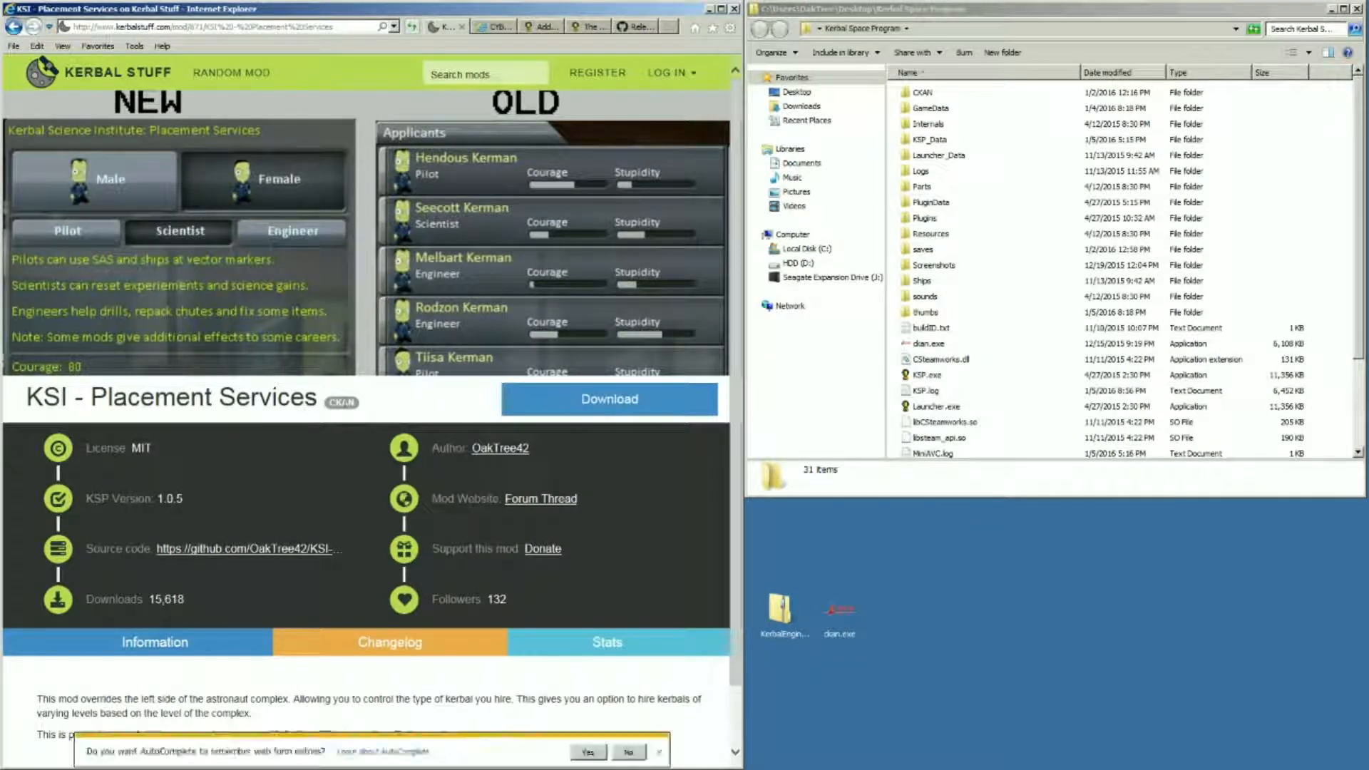
{"action": "left_click", "coordinate": [629, 751]}
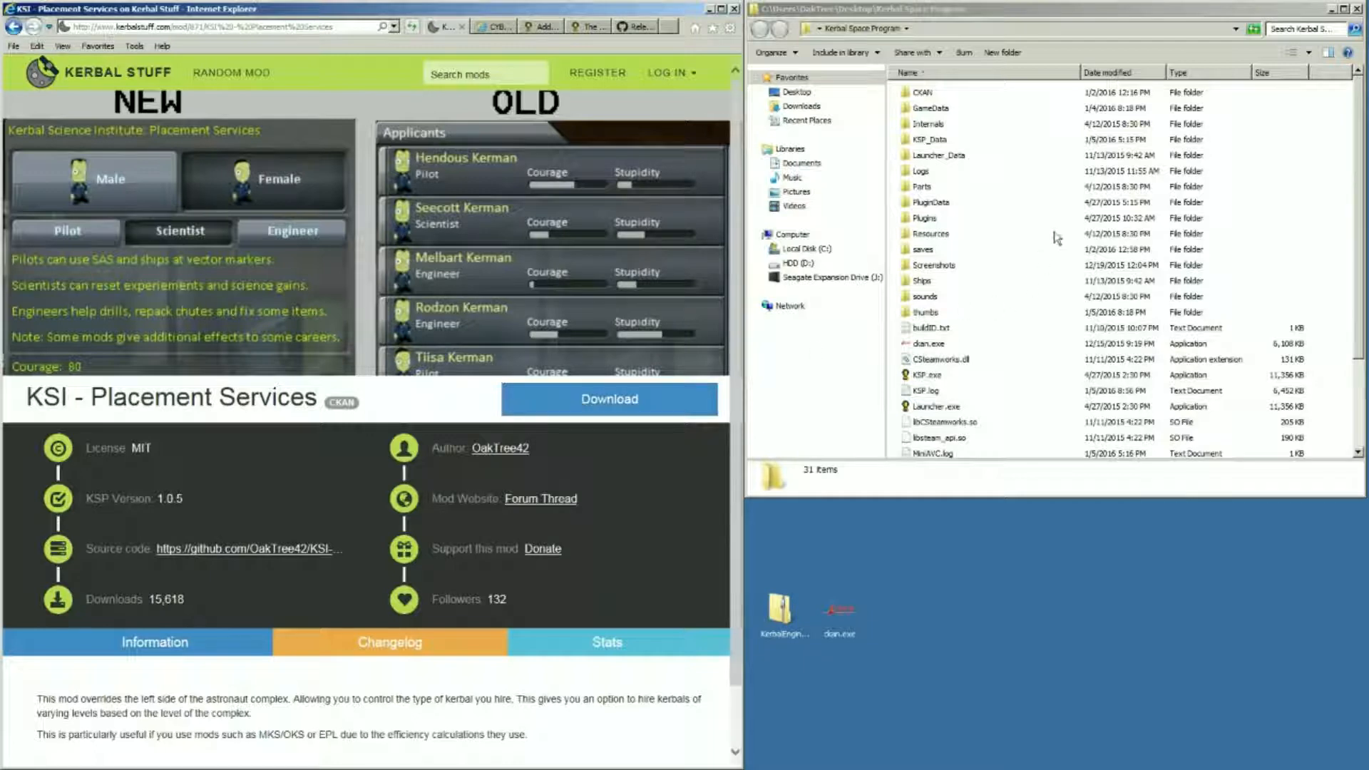
Open the GameData folder inside Kerbal Space Program and examine the installed mod folders and ModuleManager files
{"action": "left_click", "coordinate": [939, 112]}
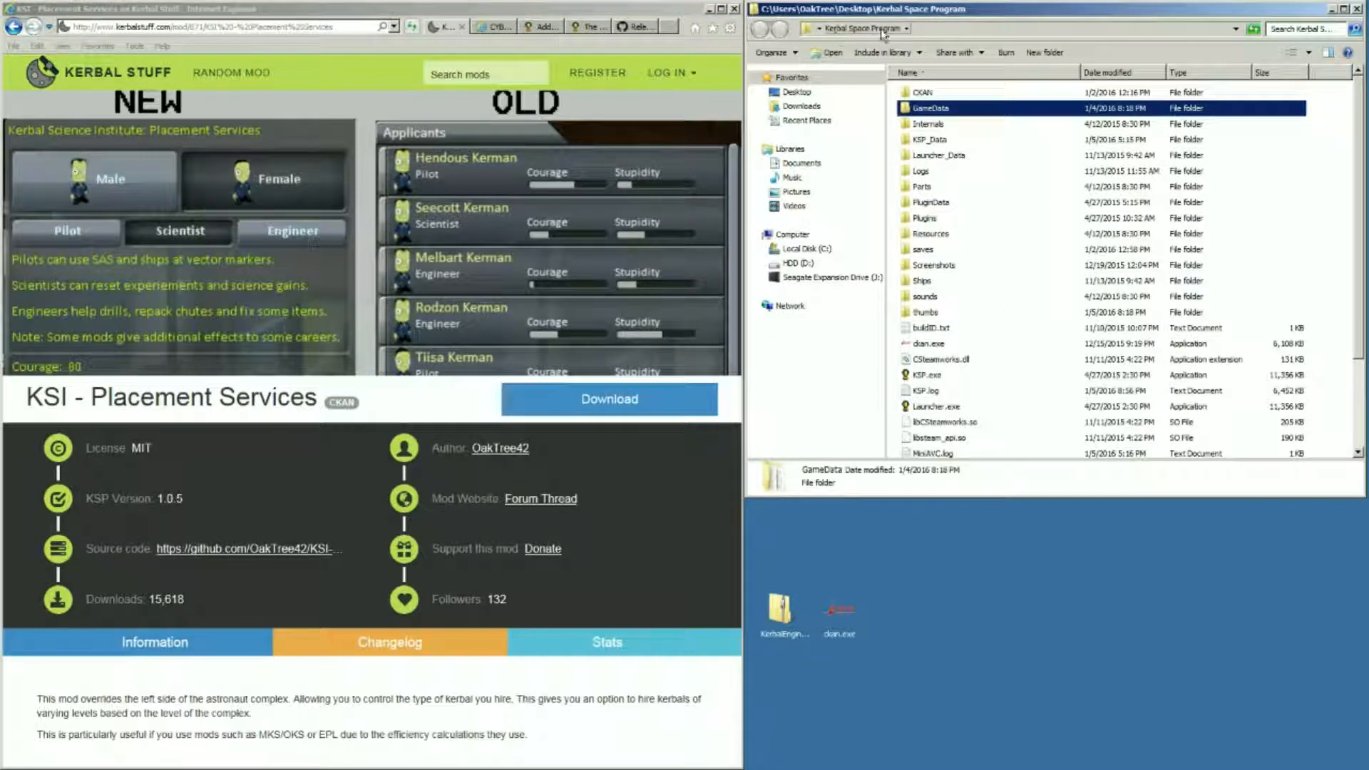
{"action": "double_click", "coordinate": [929, 111]}
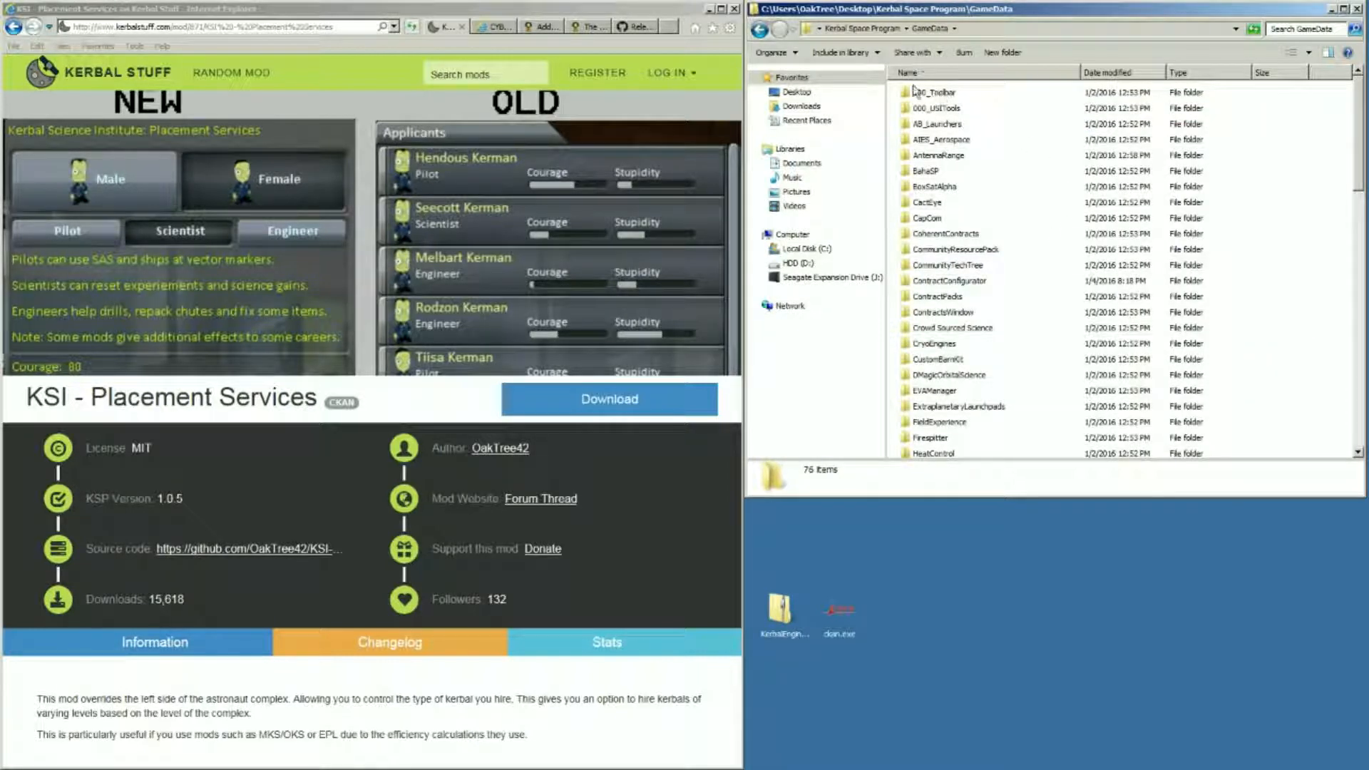
{"action": "scroll", "coordinate": [983, 232], "scroll_direction": "down", "scroll_amount": 3}
{"action": "scroll", "coordinate": [984, 232], "scroll_direction": "down", "scroll_amount": 15}
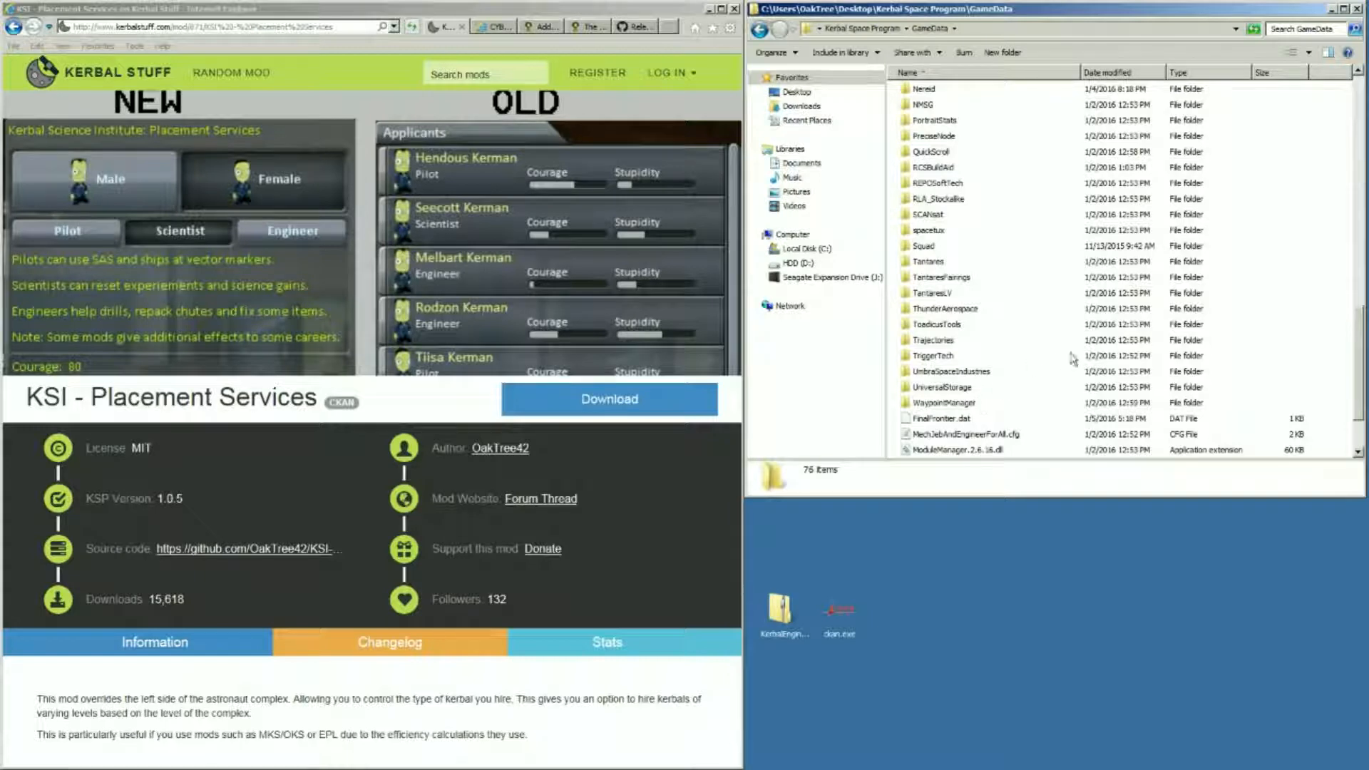
{"action": "scroll", "coordinate": [1076, 356], "scroll_direction": "up", "scroll_amount": 15}
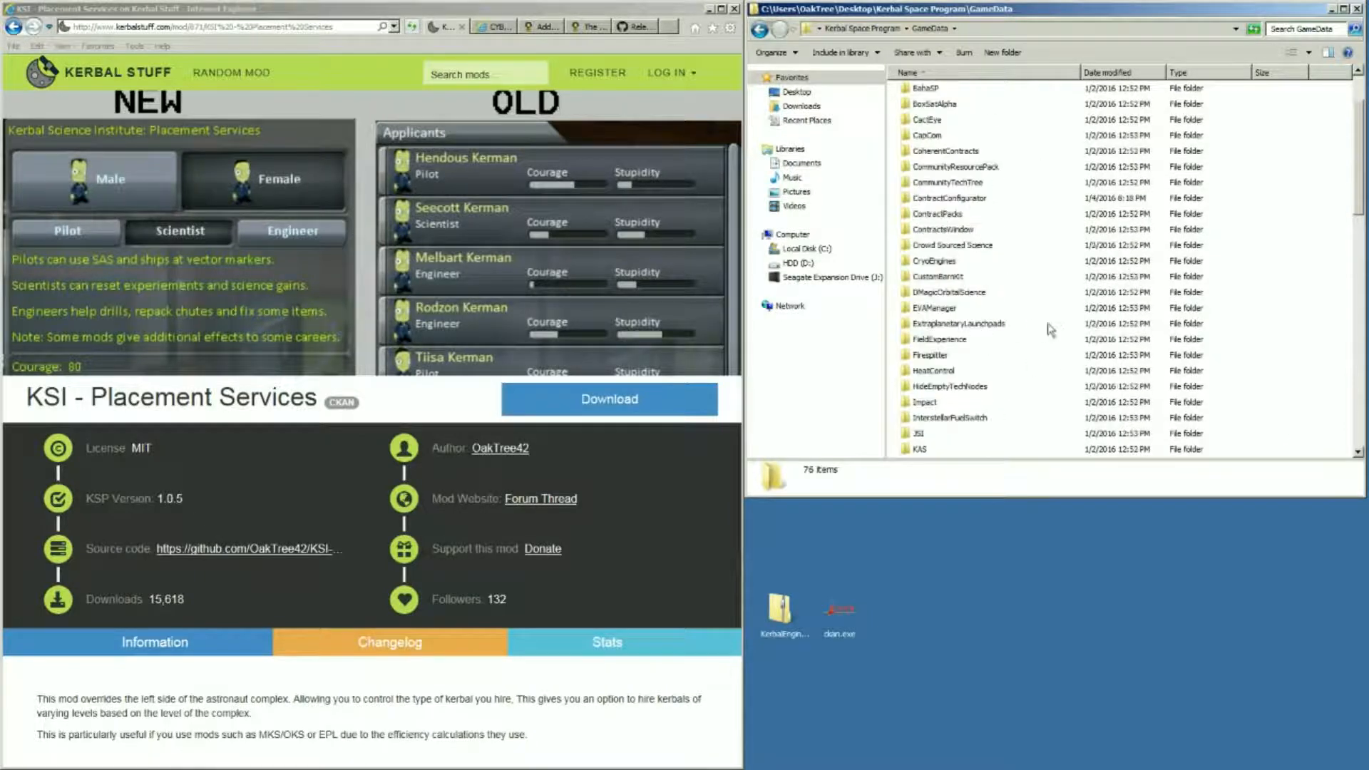
{"action": "scroll", "coordinate": [1052, 328], "scroll_direction": "down", "scroll_amount": 5}
{"action": "scroll", "coordinate": [1058, 314], "scroll_direction": "down", "scroll_amount": 10}
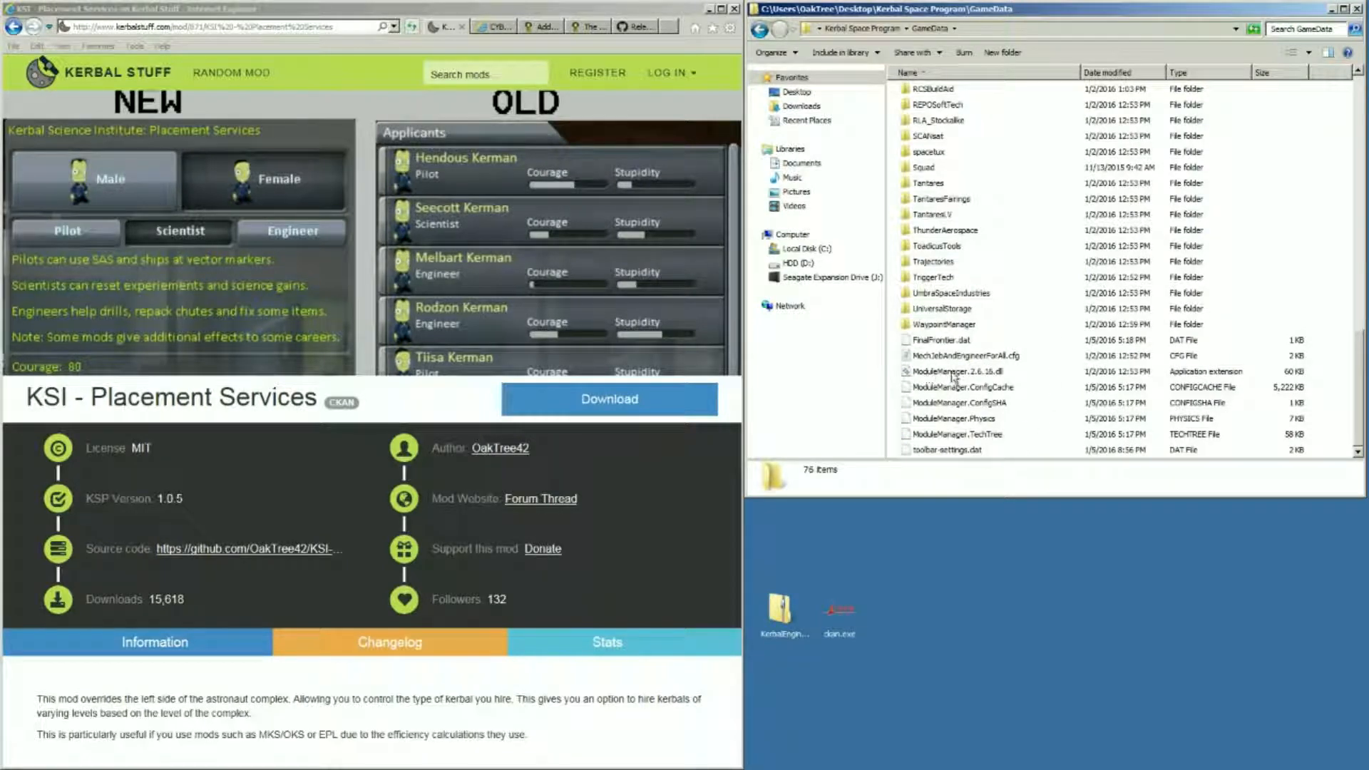
{"action": "scroll", "coordinate": [950, 314], "scroll_direction": "up", "scroll_amount": 5}
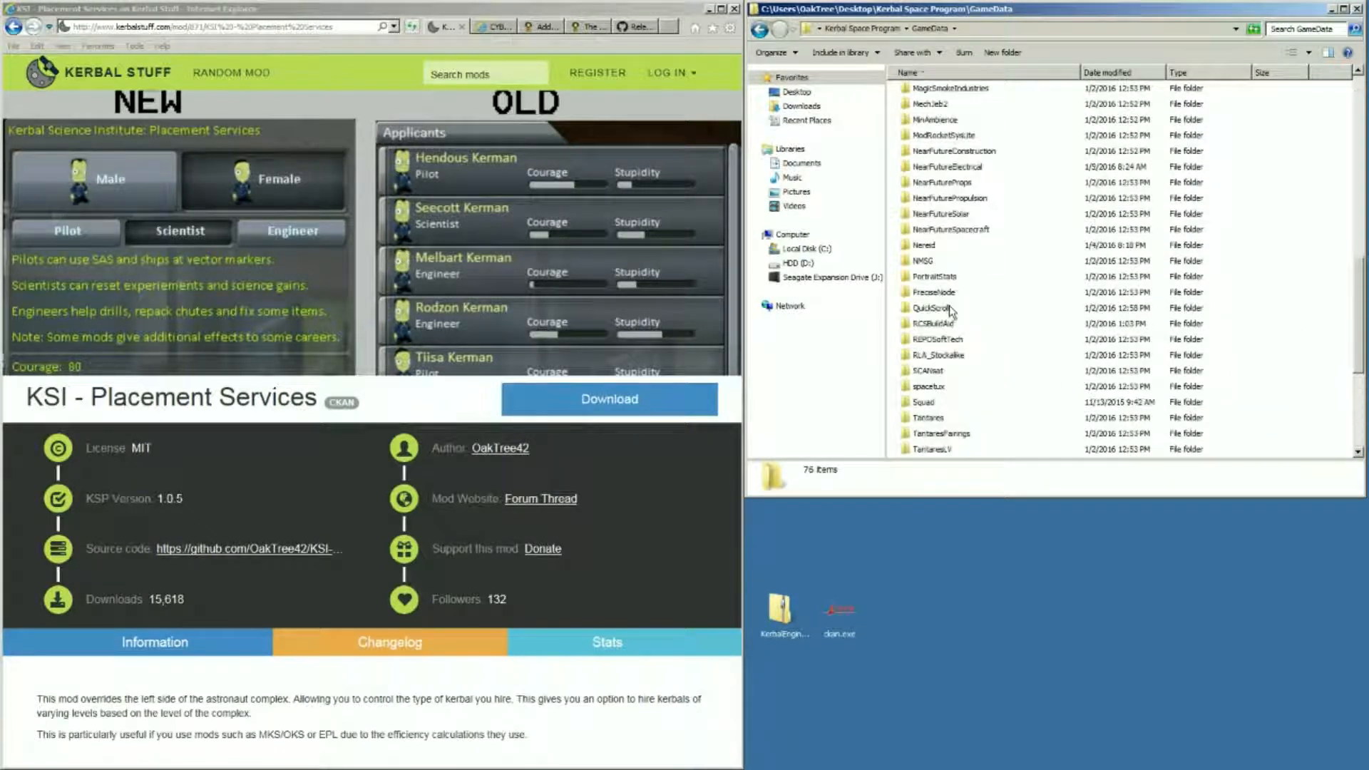
{"action": "scroll", "coordinate": [950, 311], "scroll_direction": "down", "scroll_amount": 5}
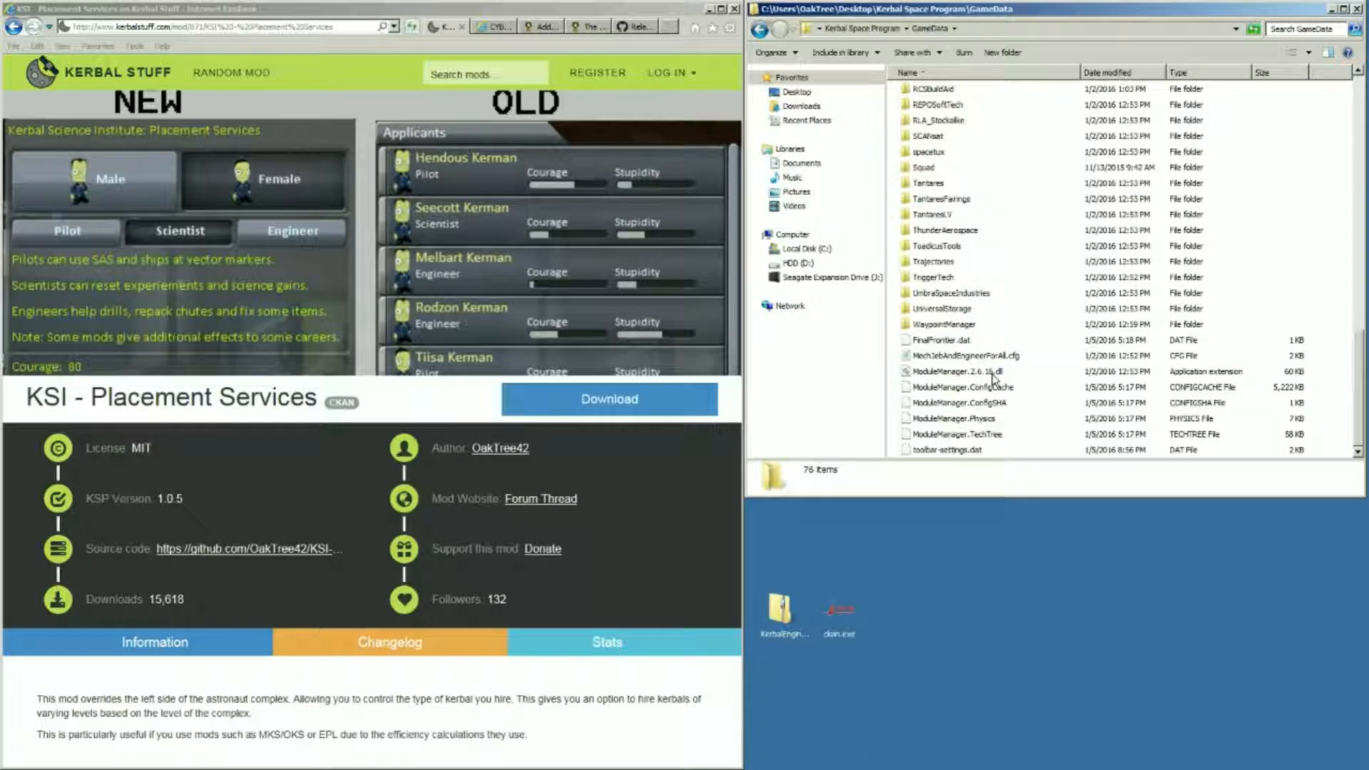
{"action": "scroll", "coordinate": [991, 374], "scroll_direction": "up", "scroll_amount": 15}
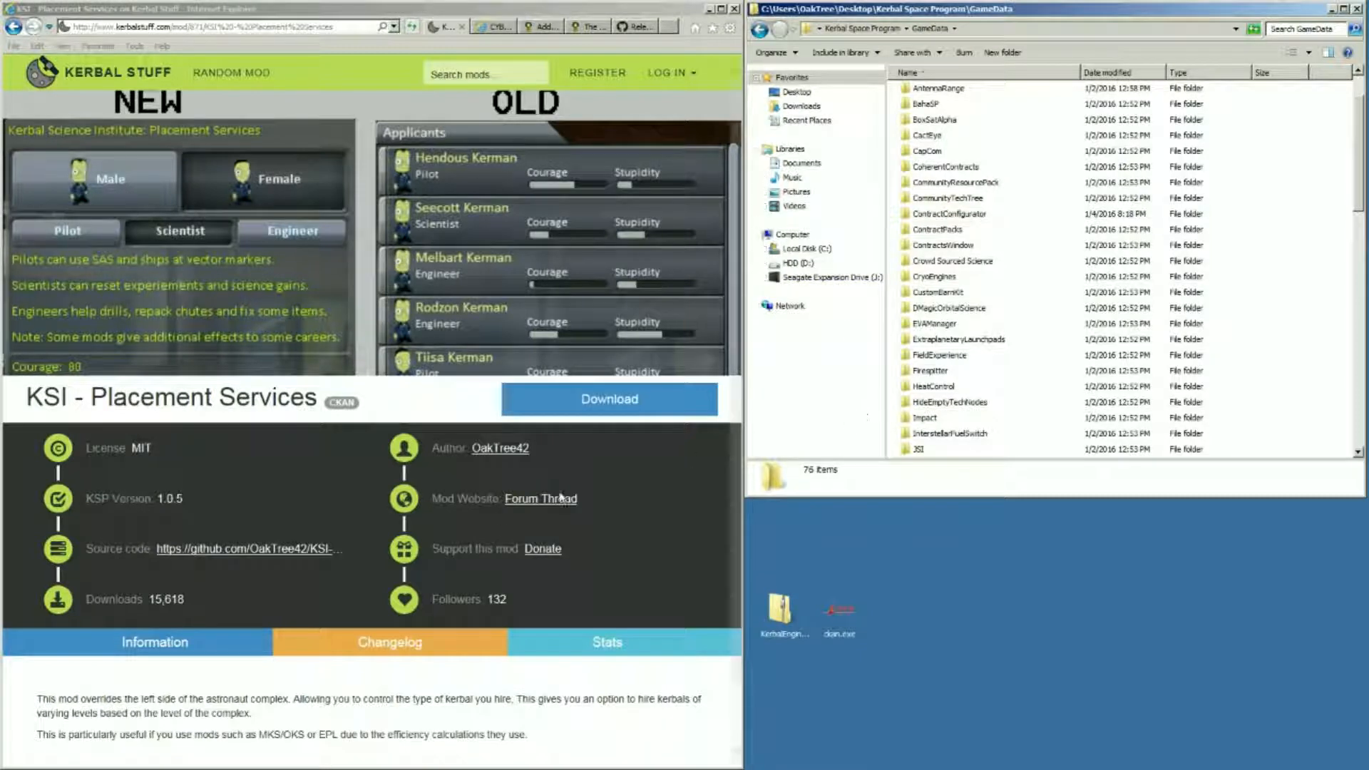
{"action": "scroll", "coordinate": [367, 651], "scroll_direction": "down", "scroll_amount": 4}
View the changelog of KSI - Placement Services and examine its listed versions and their supported game releases
{"action": "left_click", "coordinate": [338, 723]}
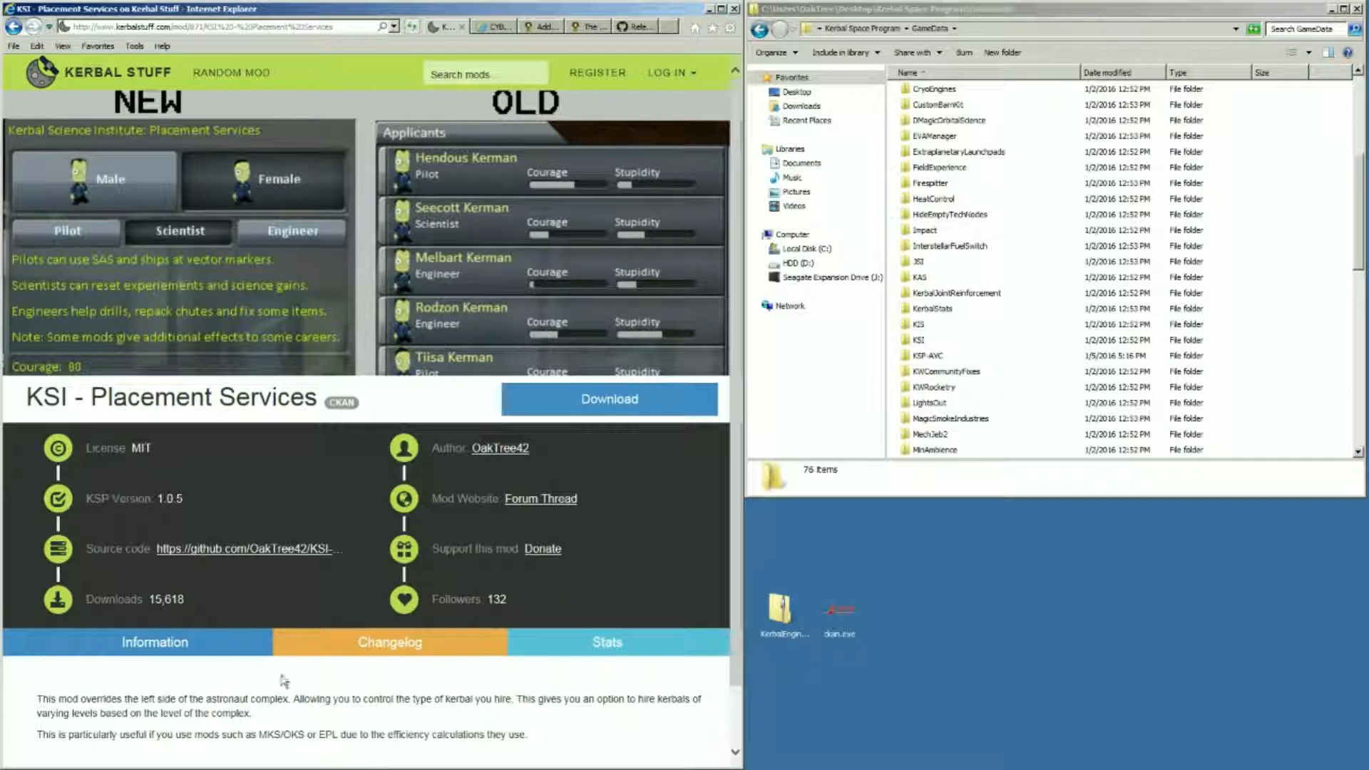
{"action": "left_click", "coordinate": [397, 645]}
{"action": "scroll", "coordinate": [398, 644], "scroll_direction": "down", "scroll_amount": 6}
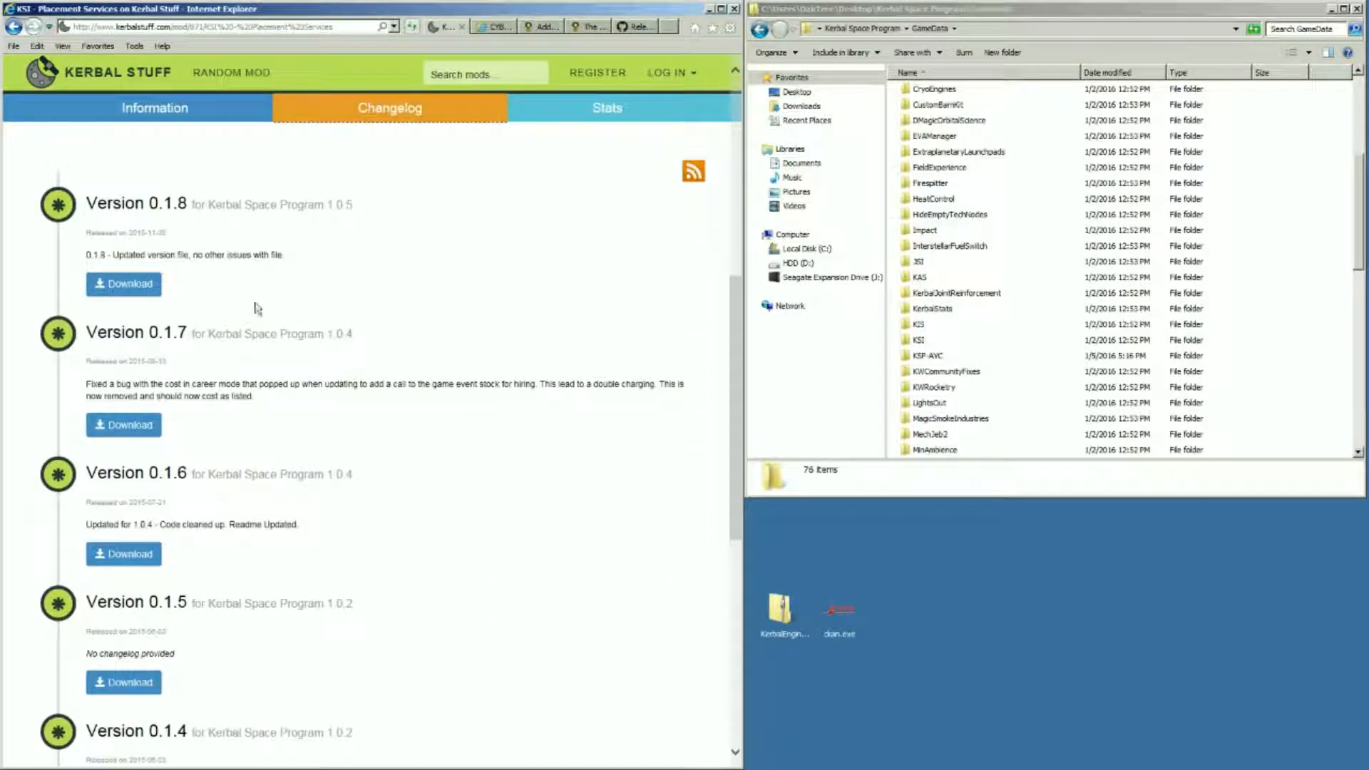
{"action": "scroll", "coordinate": [386, 383], "scroll_direction": "up", "scroll_amount": 6}
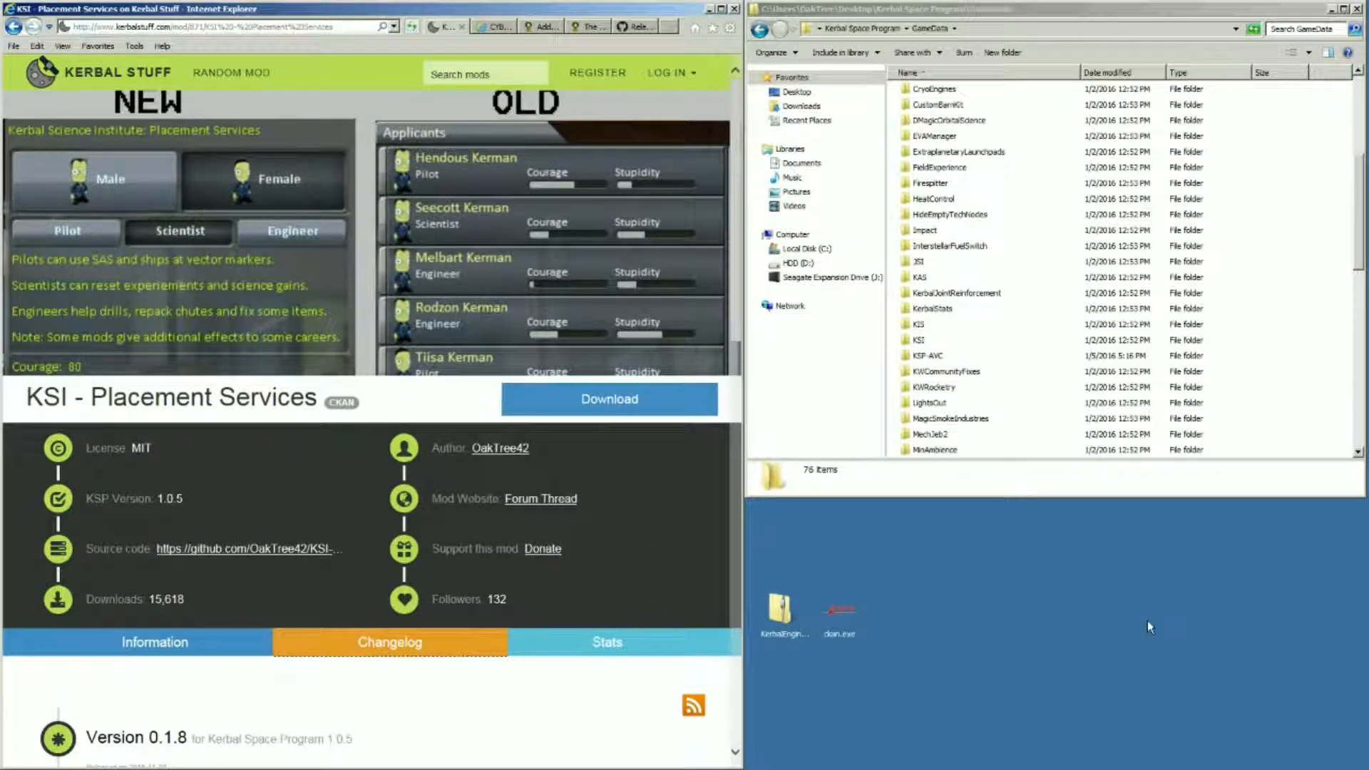
Go back up to the Kerbal Space Program folder, reopen GameData and look through its list of mod folders
{"action": "left_click", "coordinate": [873, 29]}
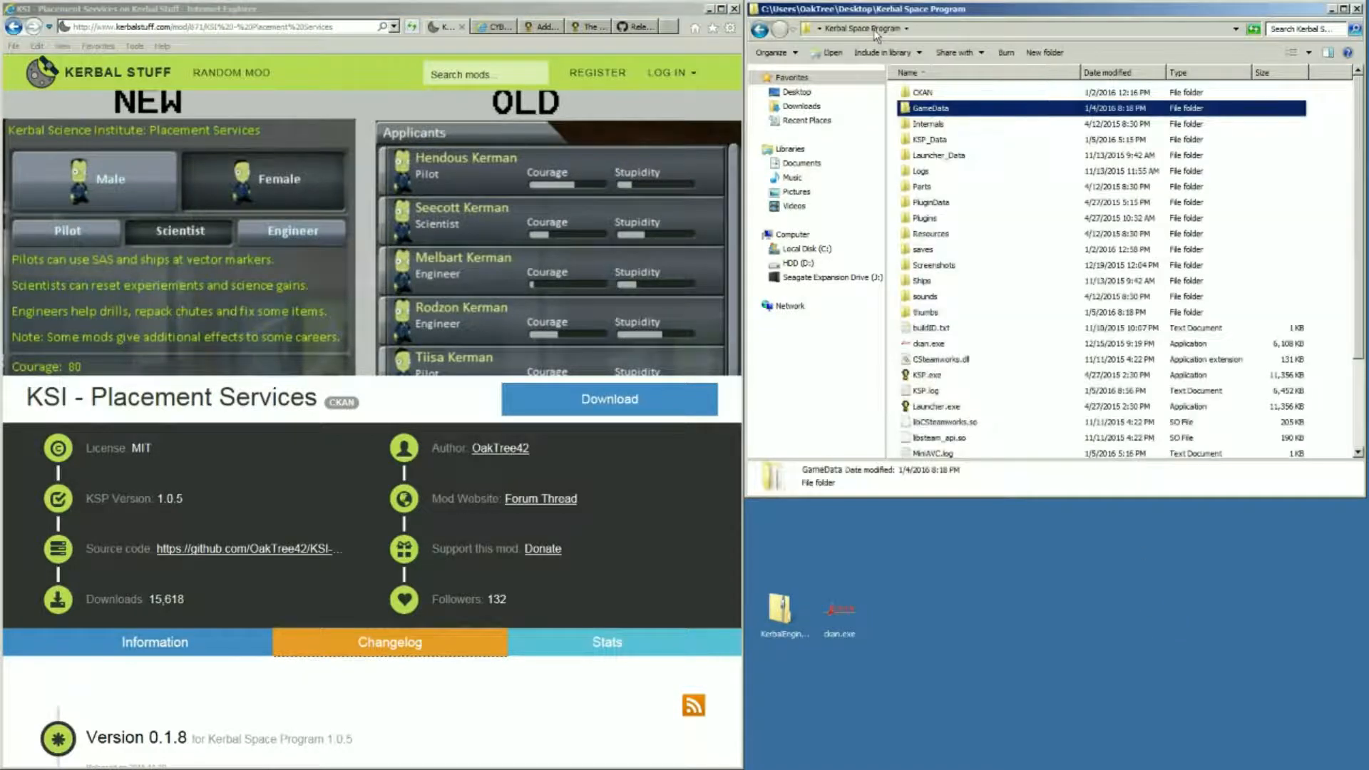
{"action": "double_click", "coordinate": [930, 109]}
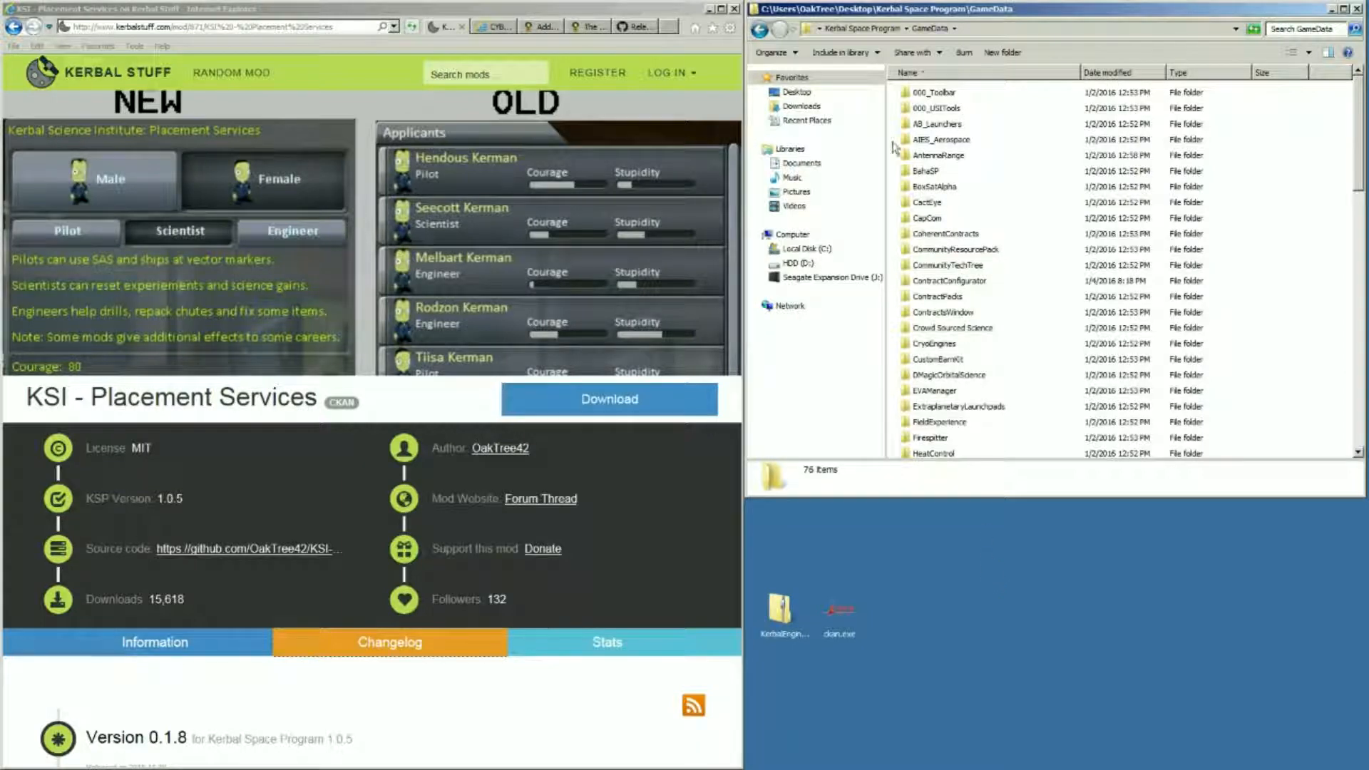
{"action": "left_click", "coordinate": [859, 32]}
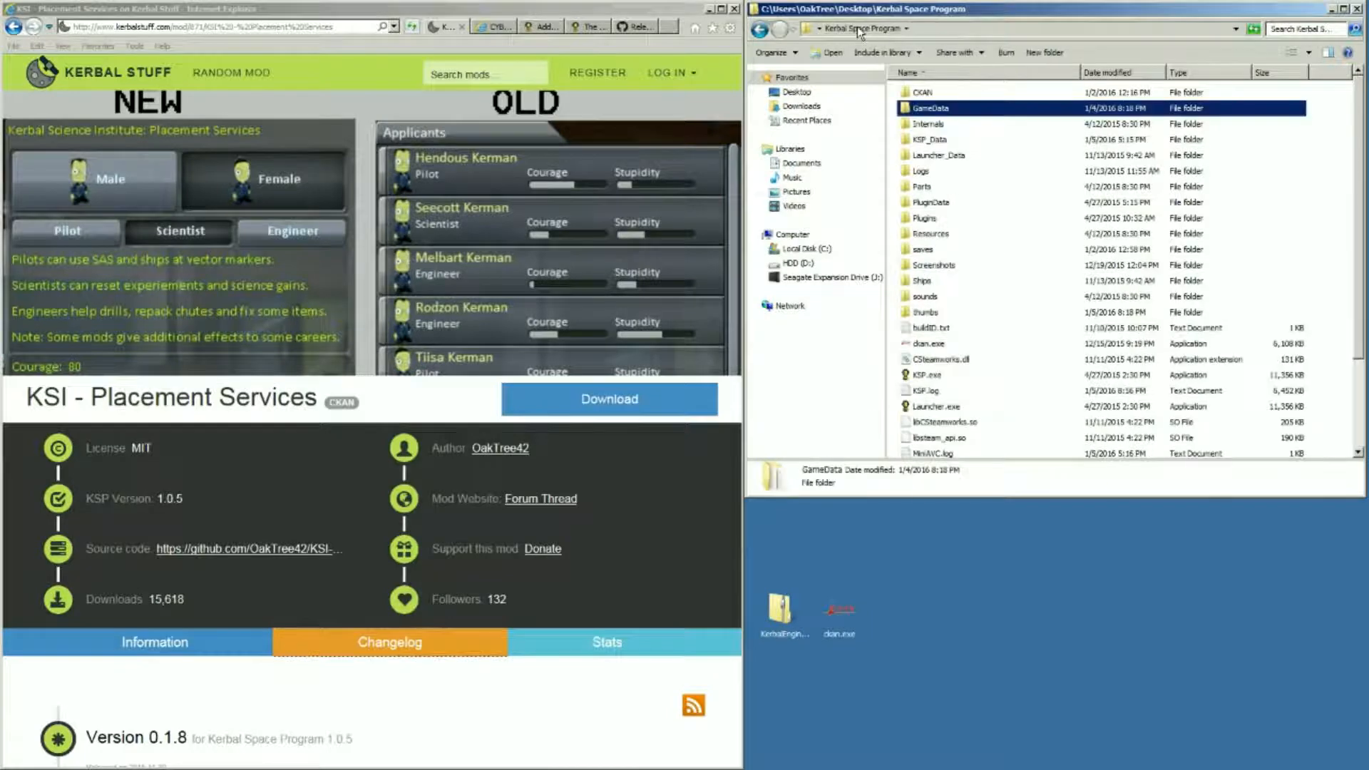
{"action": "double_click", "coordinate": [942, 109]}
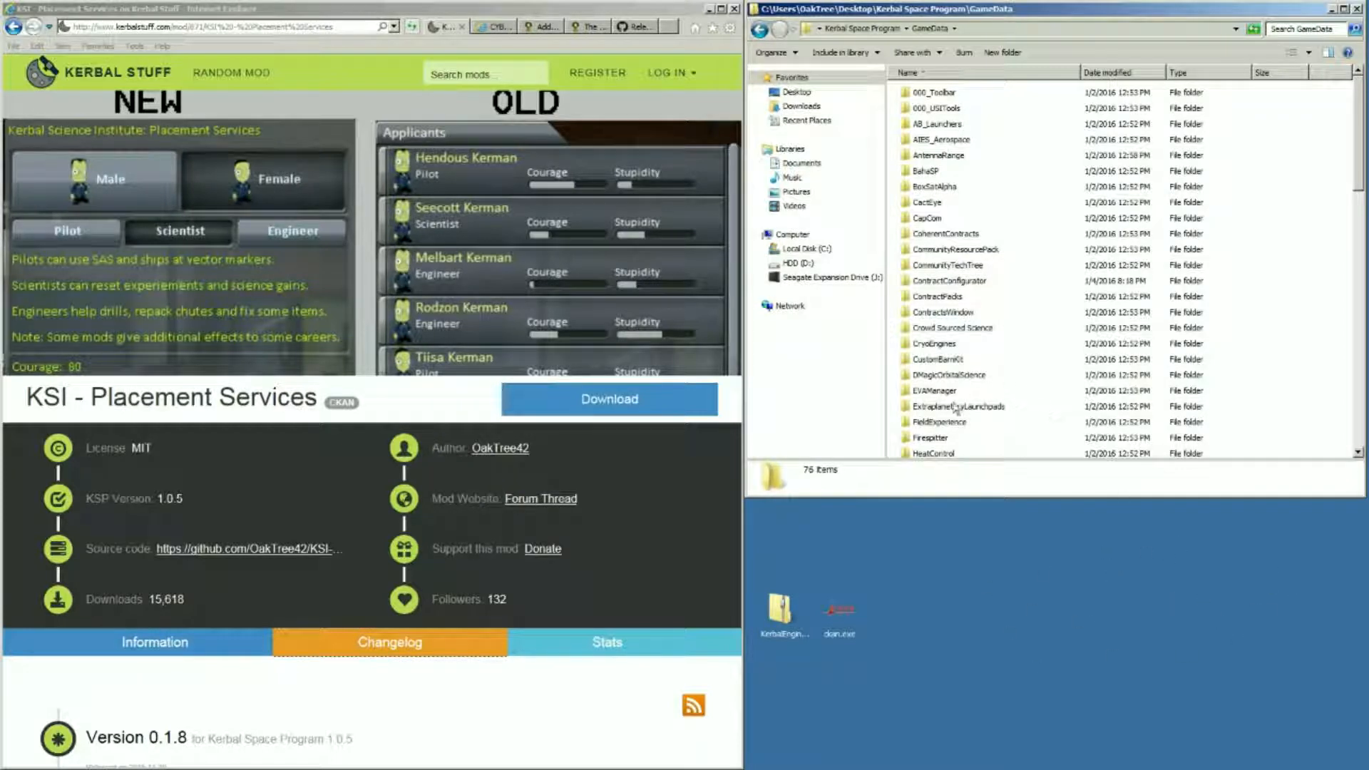
{"action": "scroll", "coordinate": [954, 408], "scroll_direction": "down", "scroll_amount": 2}
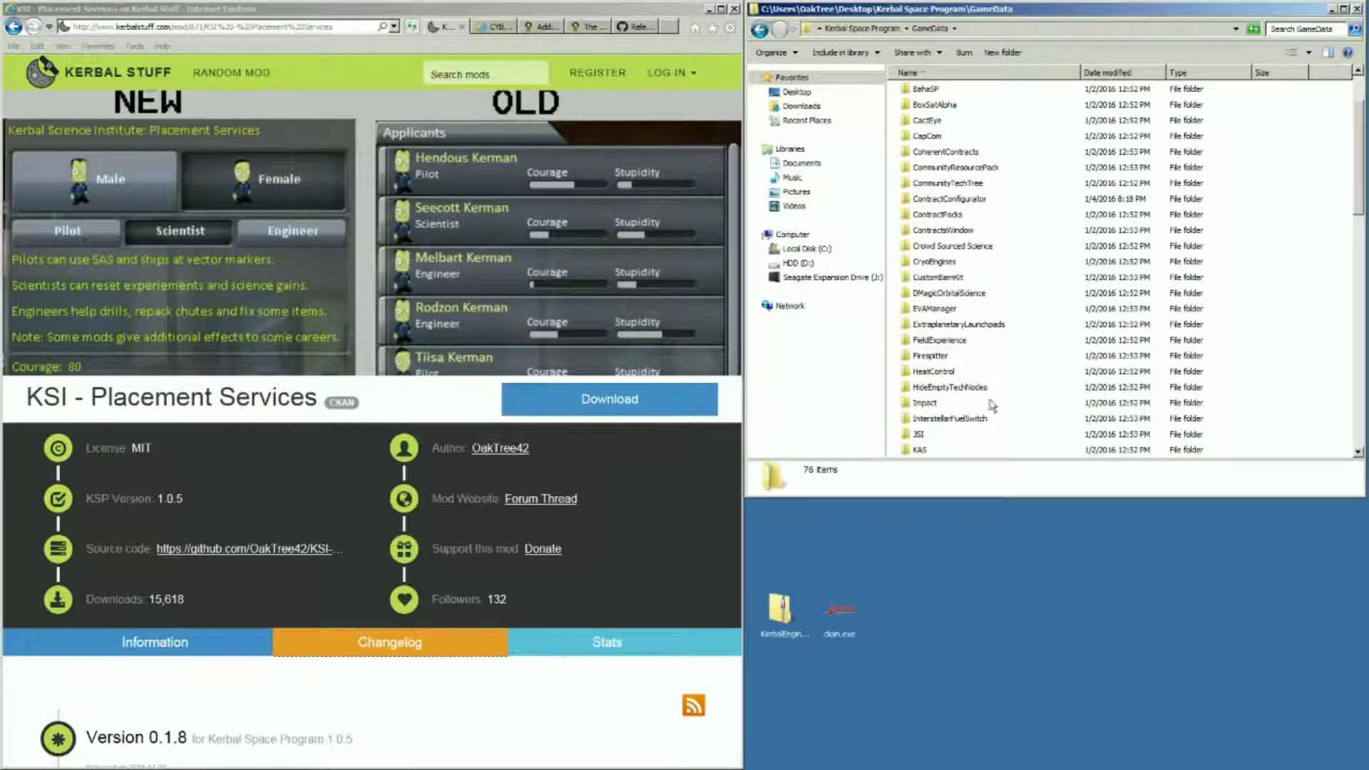
{"action": "scroll", "coordinate": [995, 403], "scroll_direction": "down", "scroll_amount": 4}
{"action": "scroll", "coordinate": [1002, 397], "scroll_direction": "down", "scroll_amount": 3}
{"action": "scroll", "coordinate": [1012, 391], "scroll_direction": "down", "scroll_amount": 5}
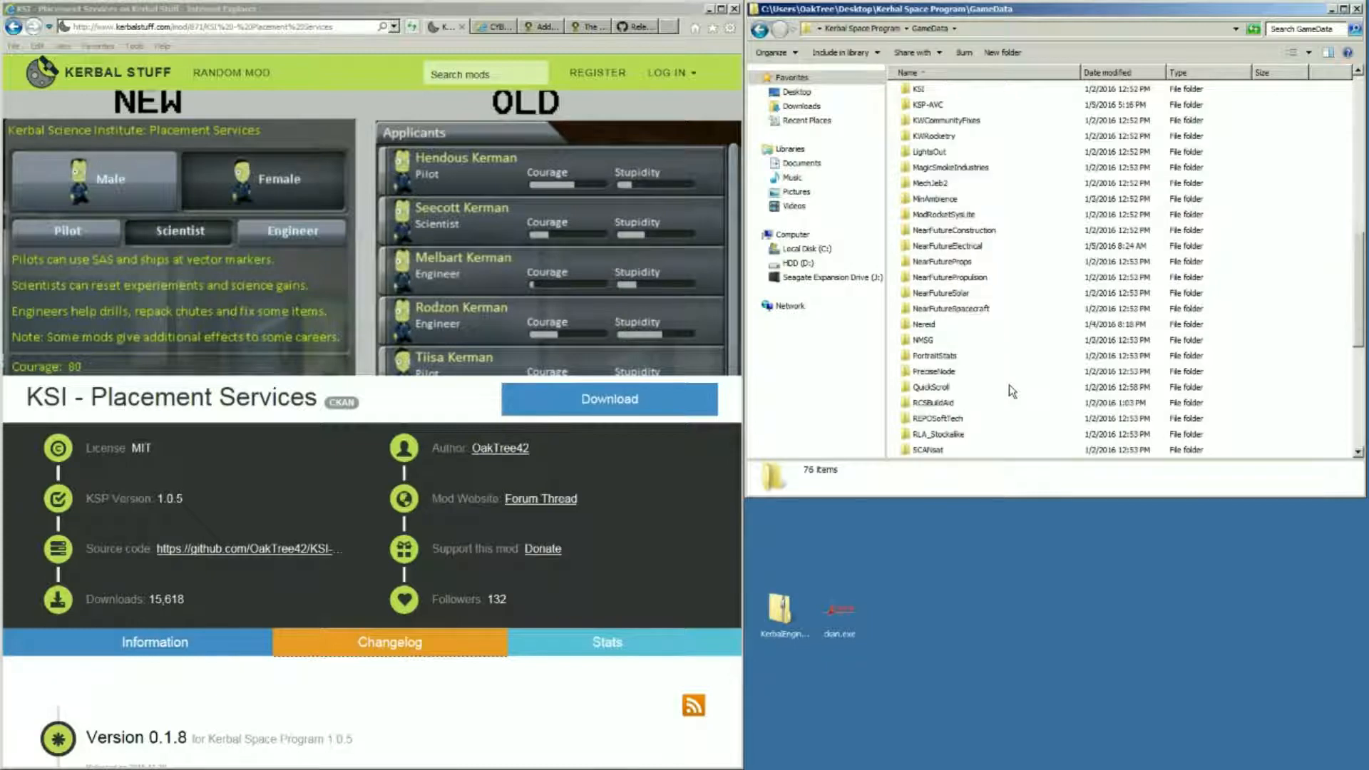
{"action": "scroll", "coordinate": [1012, 391], "scroll_direction": "down", "scroll_amount": 2}
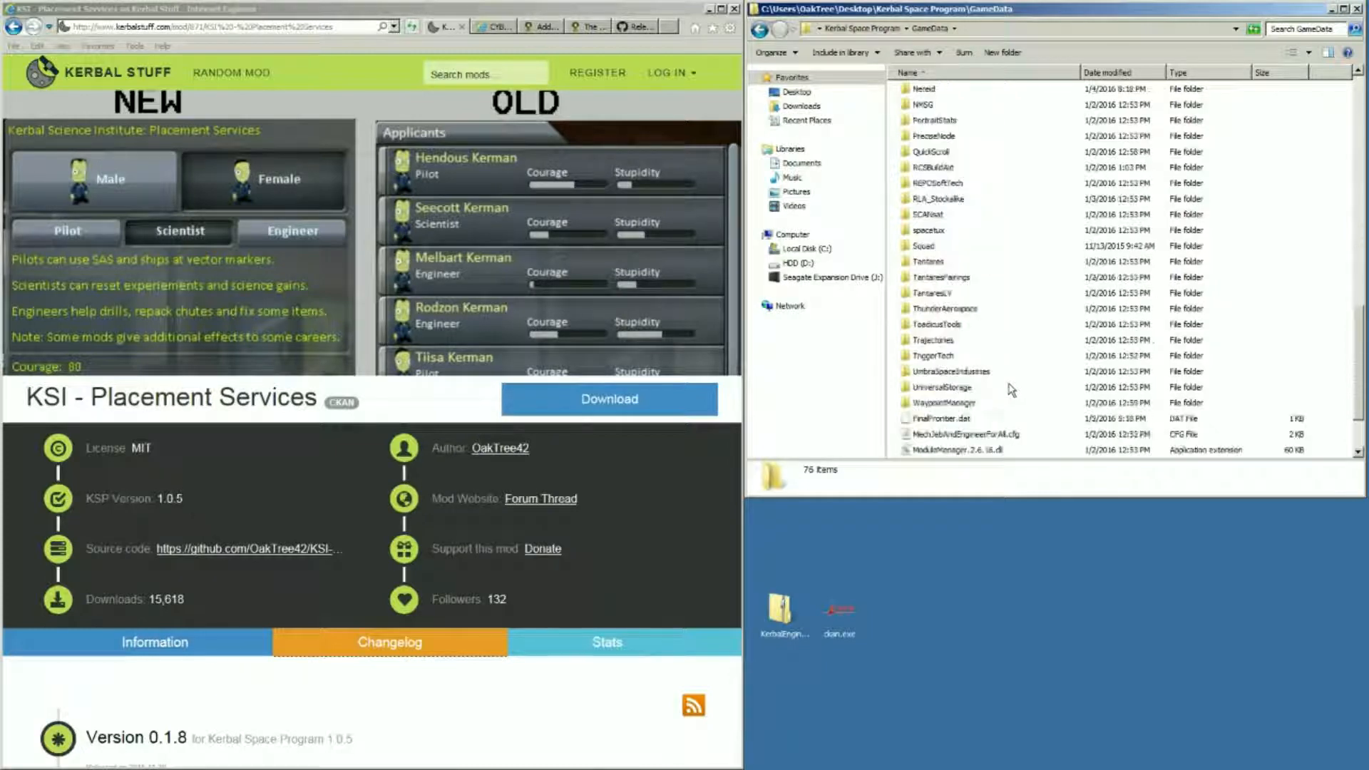
Inspect the contents of the UniversalStorage, TantaresFairings and NearFutureSolar mod folders, selecting the Filters folder in NearFutureSolar
{"action": "double_click", "coordinate": [948, 389]}
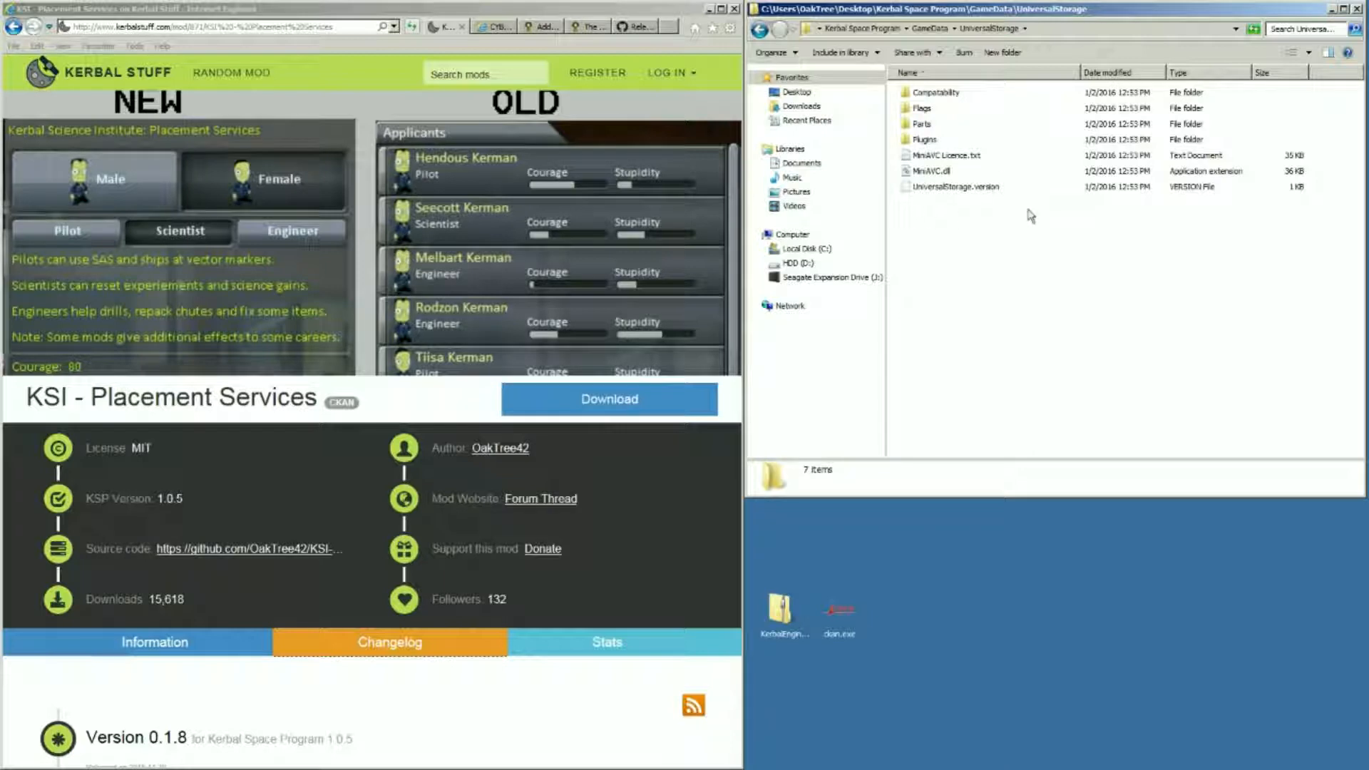
{"action": "key", "text": "BackSpace"}
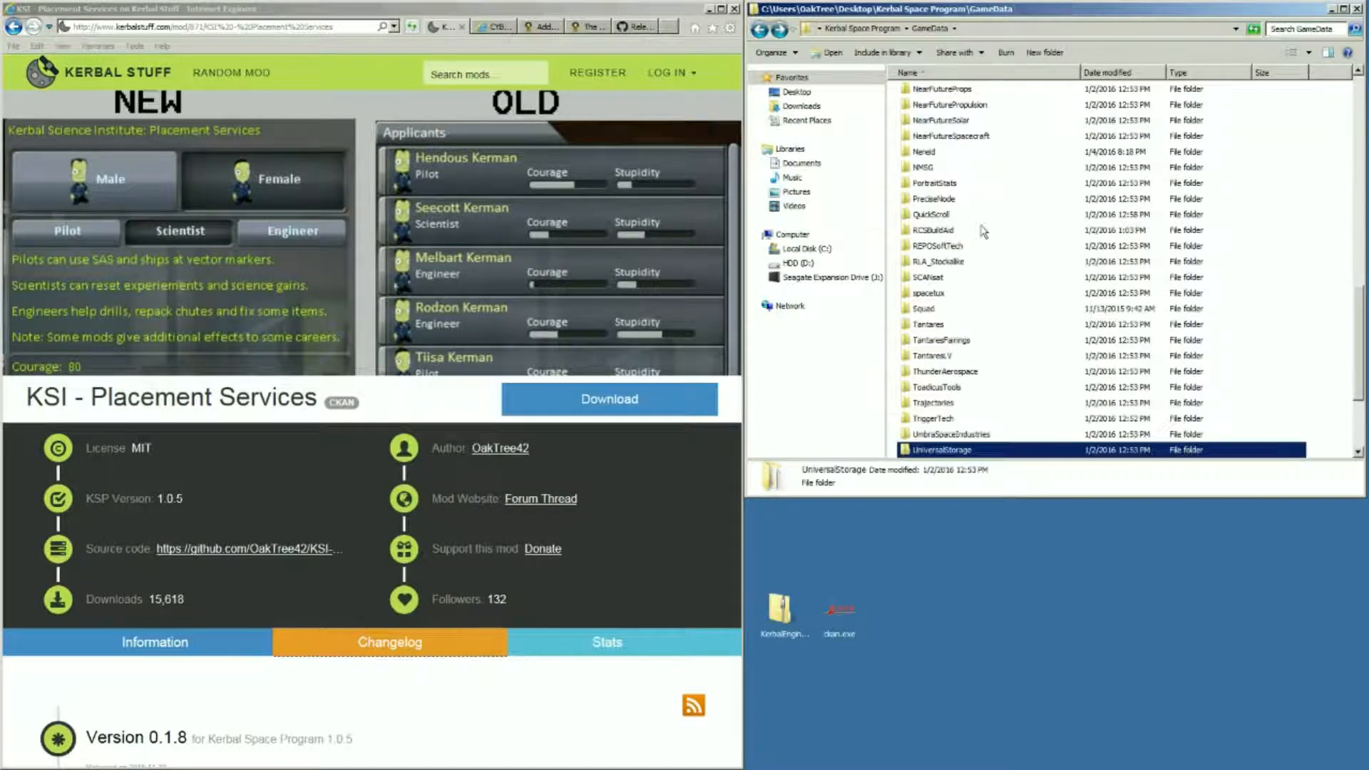
{"action": "double_click", "coordinate": [952, 341]}
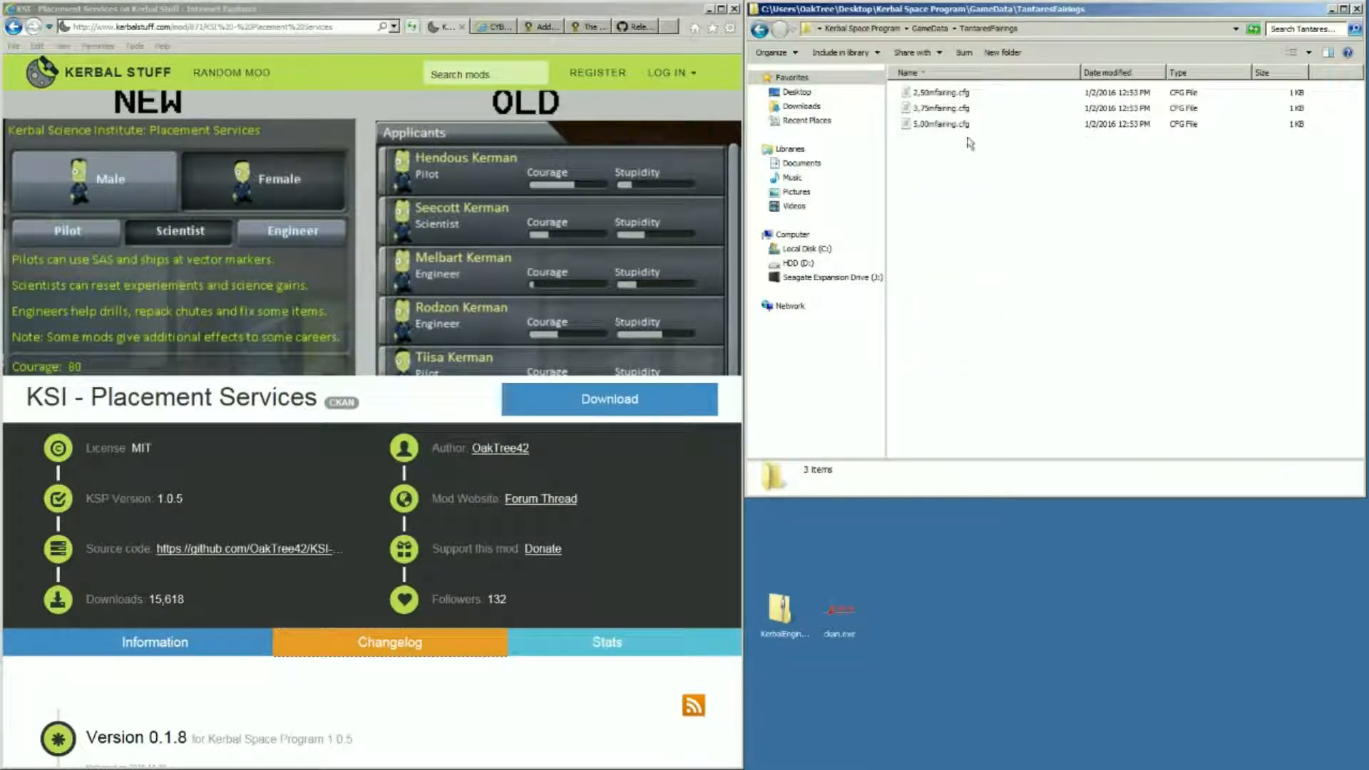
{"action": "key", "text": "BackSpace"}
{"action": "left_click", "coordinate": [951, 232]}
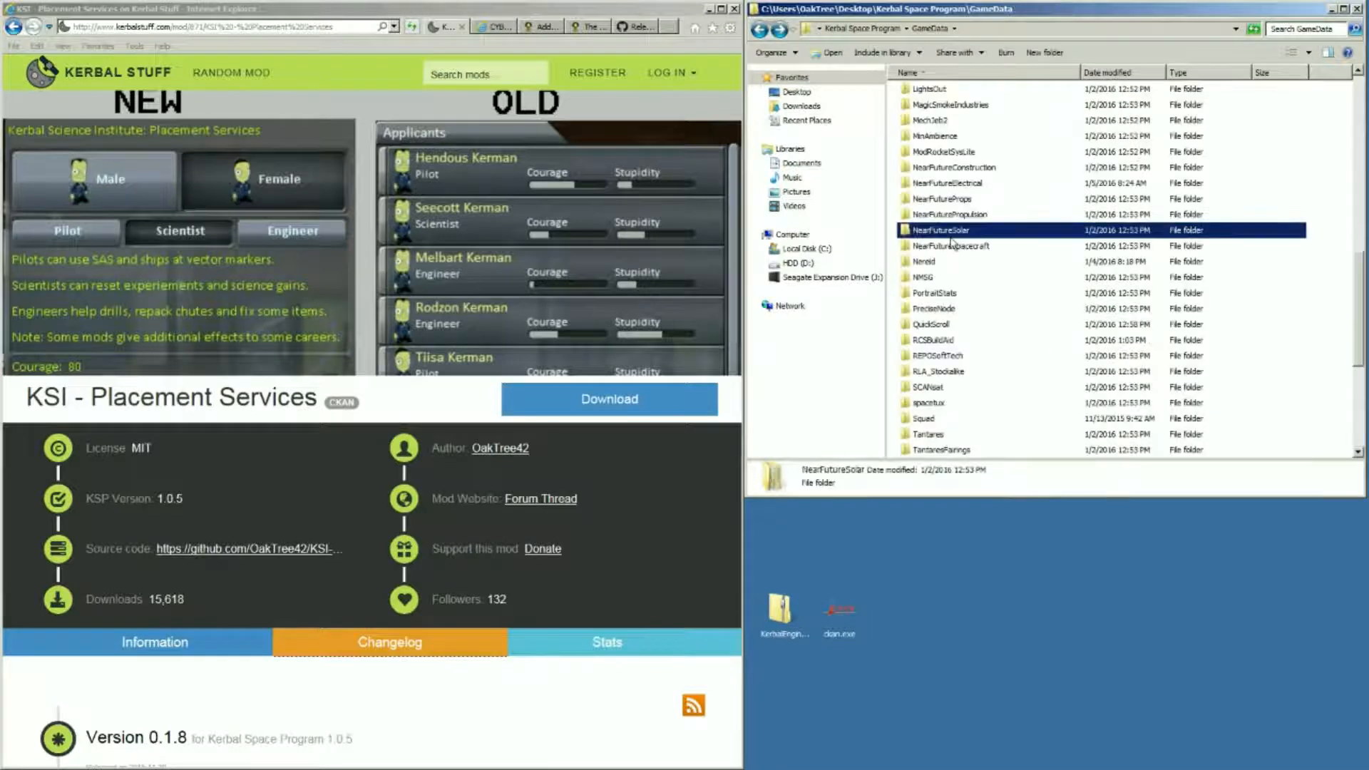
{"action": "double_click", "coordinate": [951, 234]}
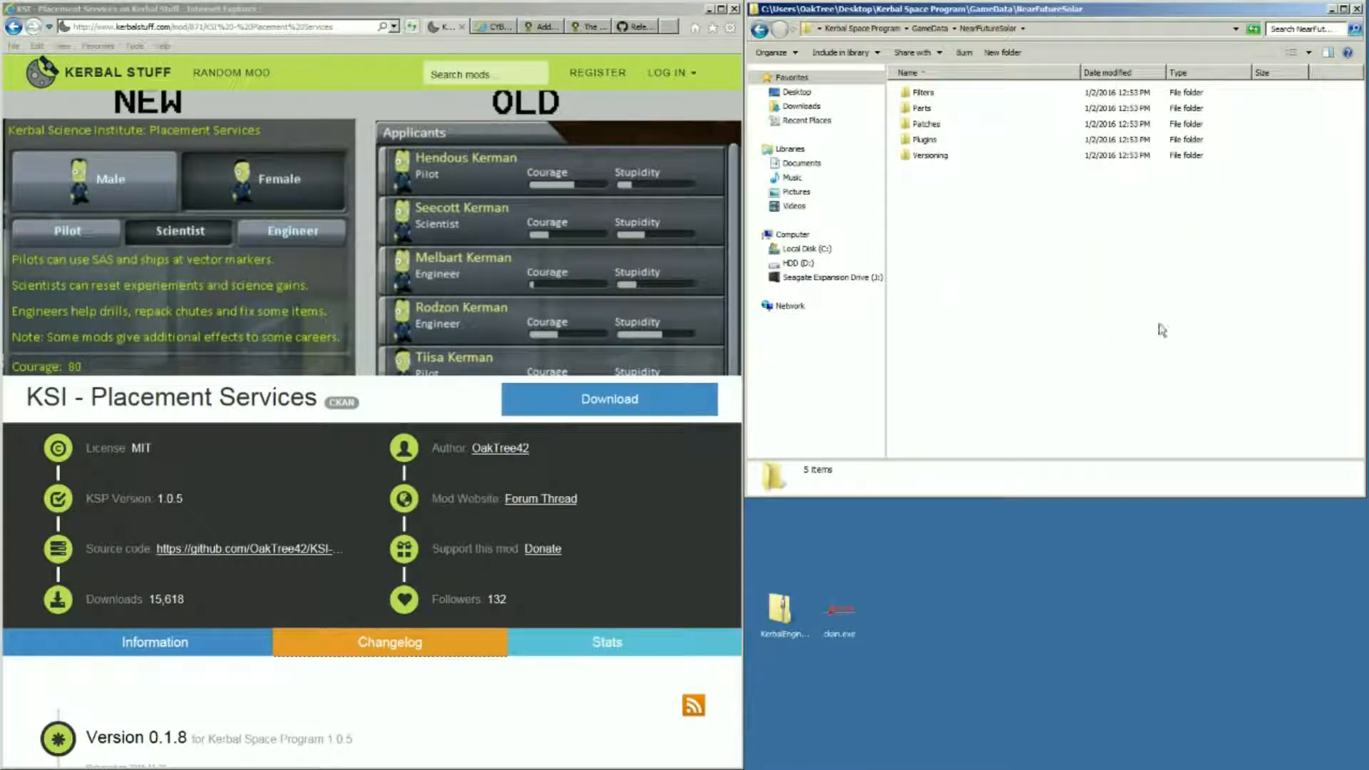
{"action": "left_click", "coordinate": [915, 95]}
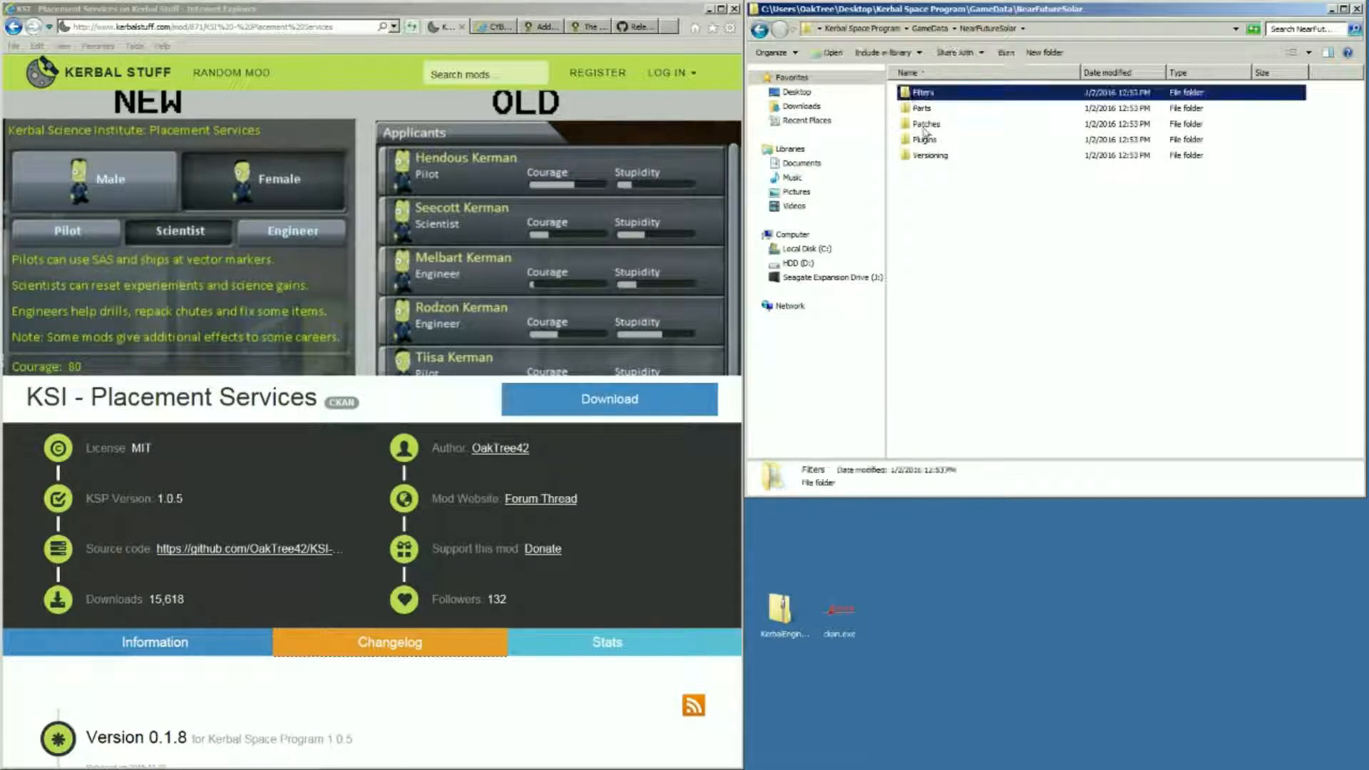
Inspect the contents of the KerbalJointReinforcement folder in GameData, then go back up to the Kerbal Space Program folder
{"action": "key", "text": "BackSpace"}
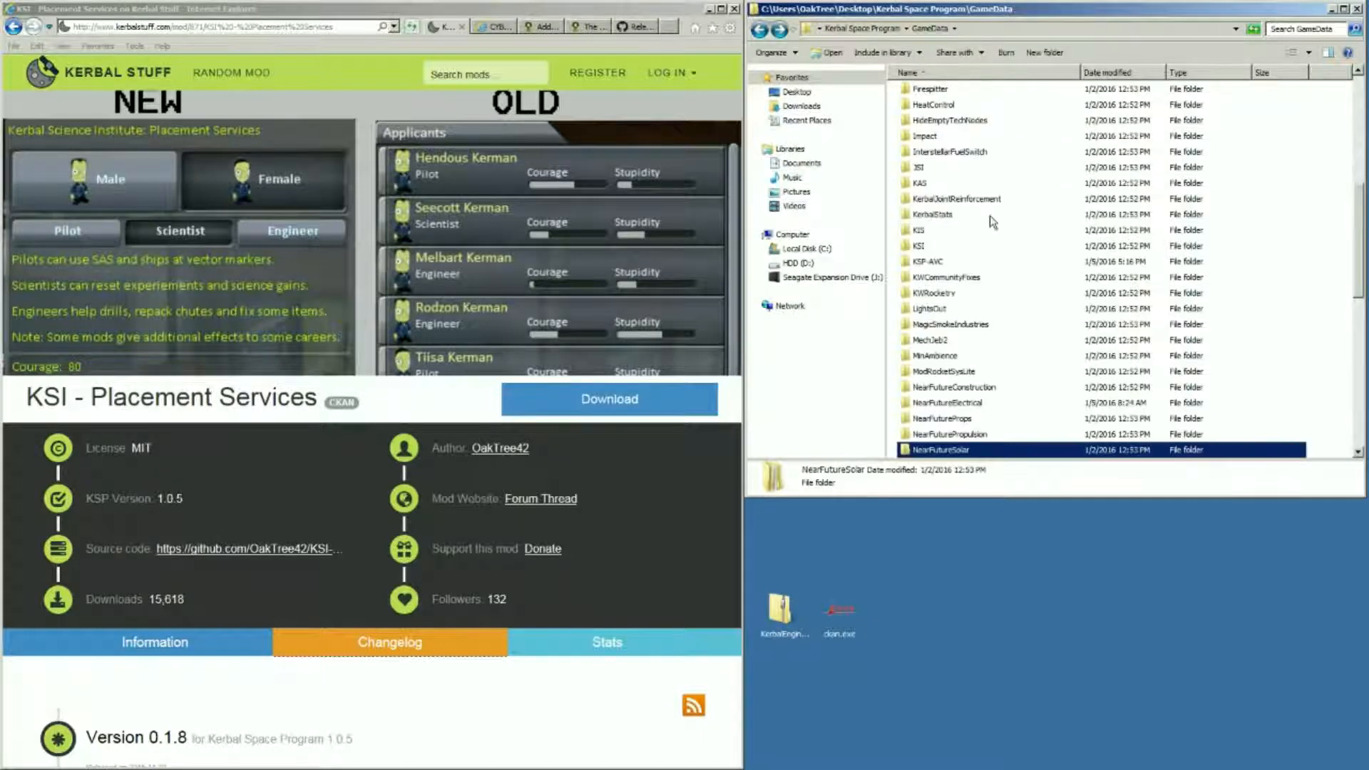
{"action": "double_click", "coordinate": [977, 200]}
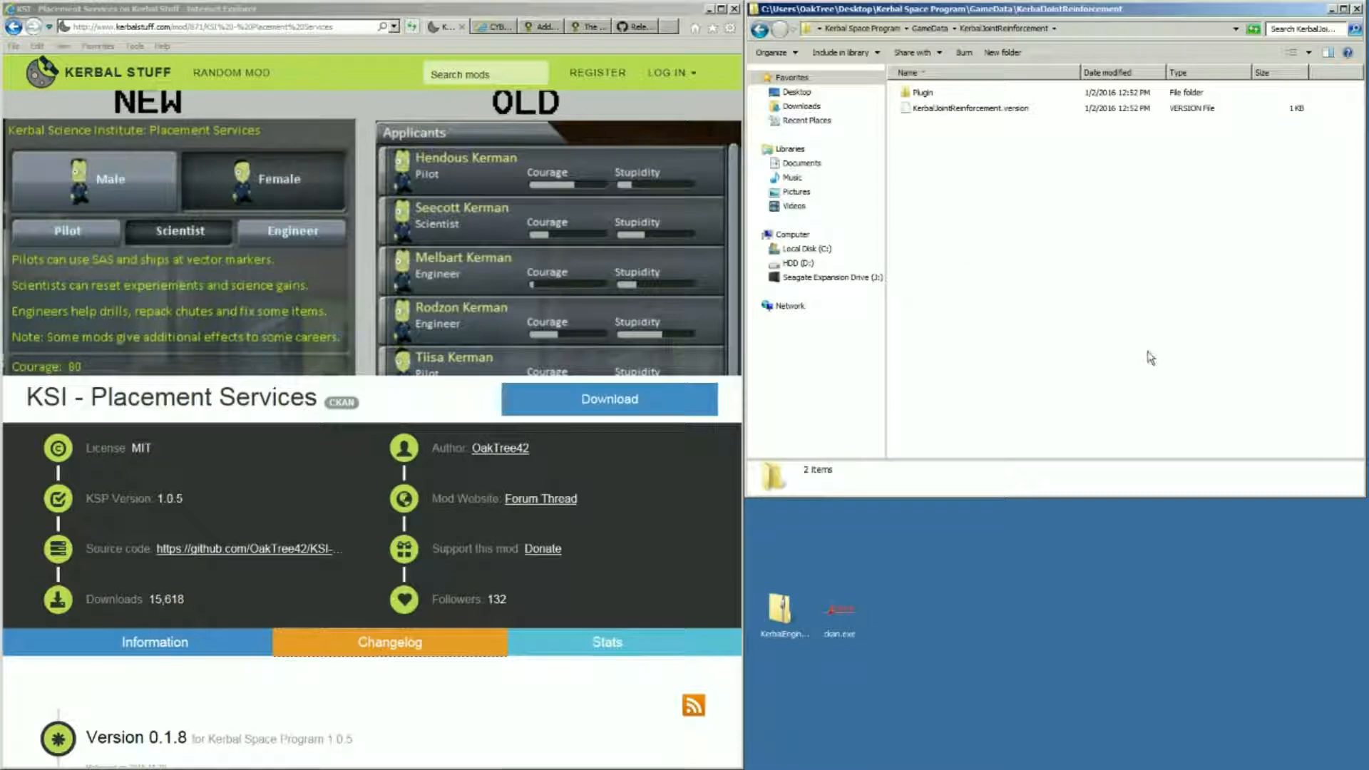
{"action": "key", "text": "BackSpace"}
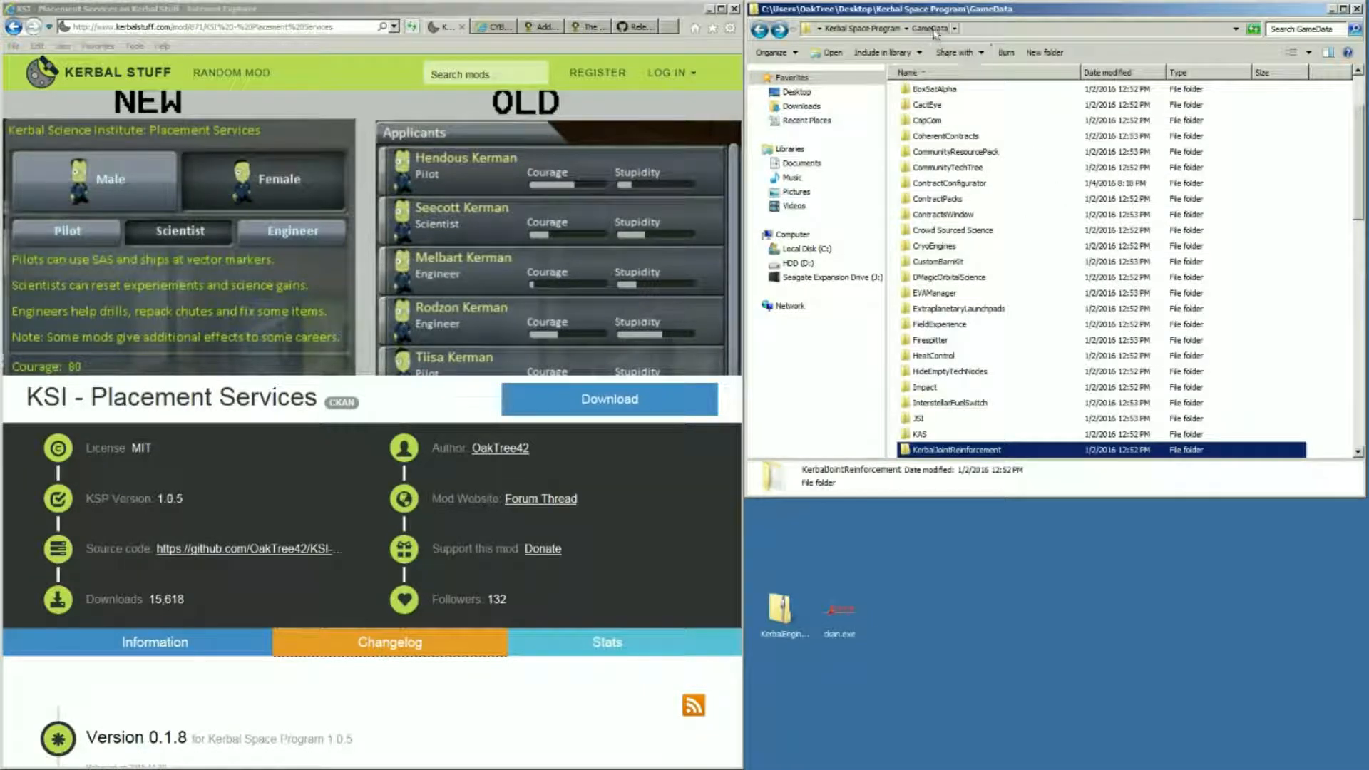
{"action": "key", "text": "BackSpace"}
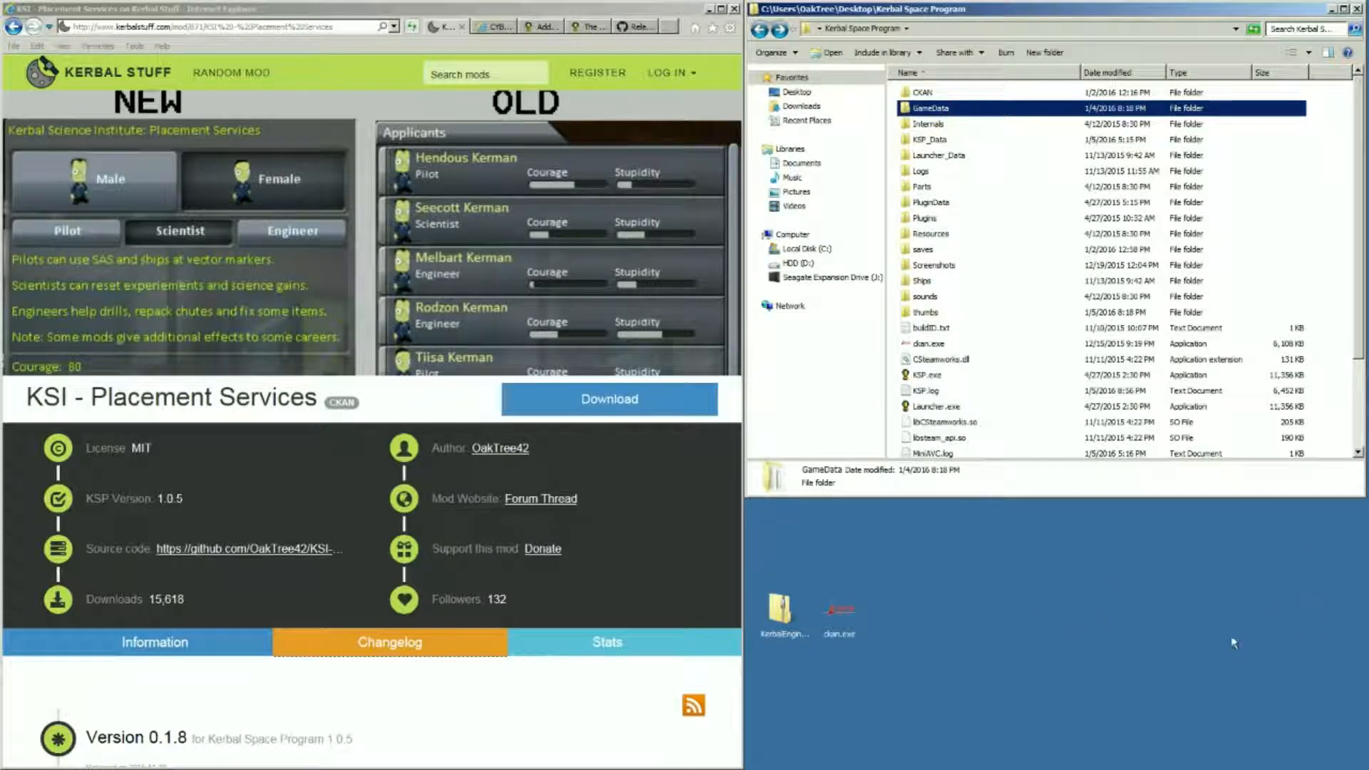
Point out KSP.exe and Launcher.exe in the Kerbal Space Program folder, leaving KSP.exe selected
{"action": "left_click", "coordinate": [936, 377]}
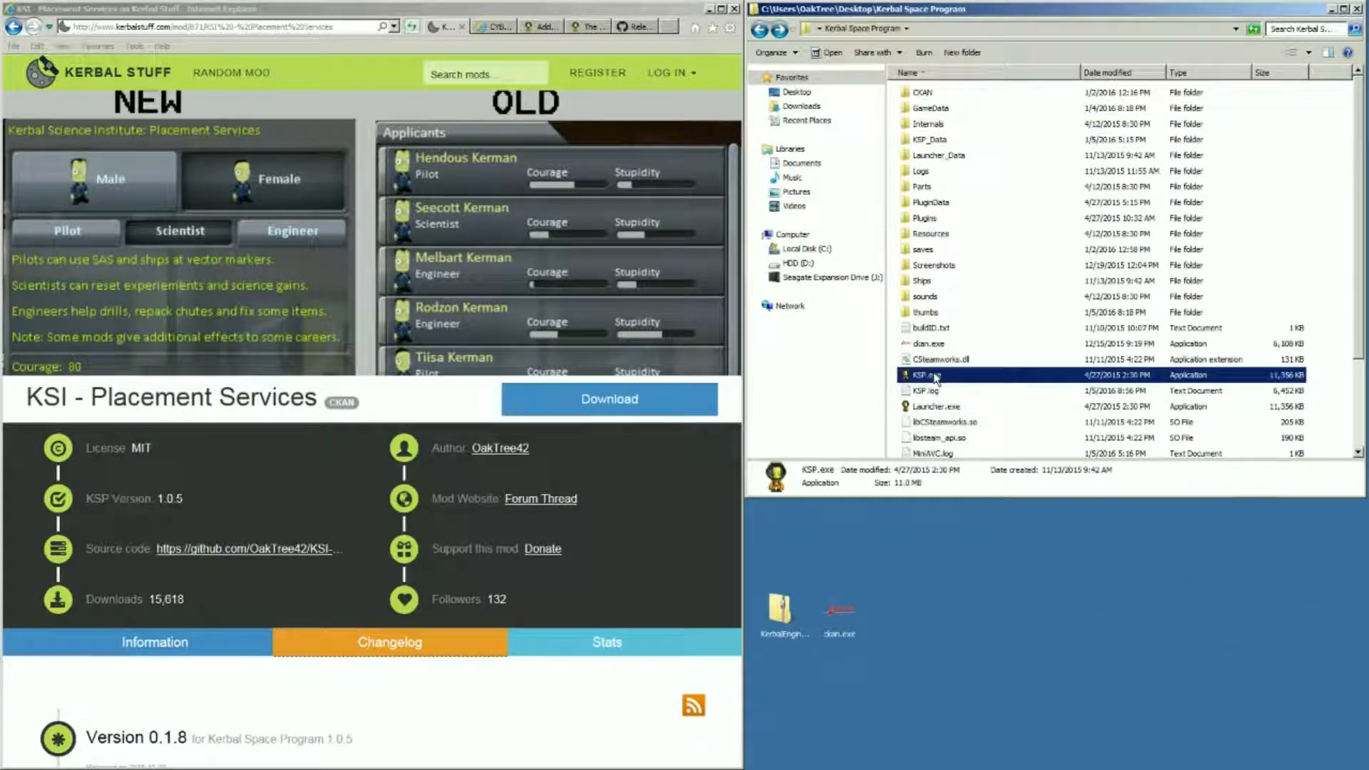
{"action": "left_click", "coordinate": [977, 410]}
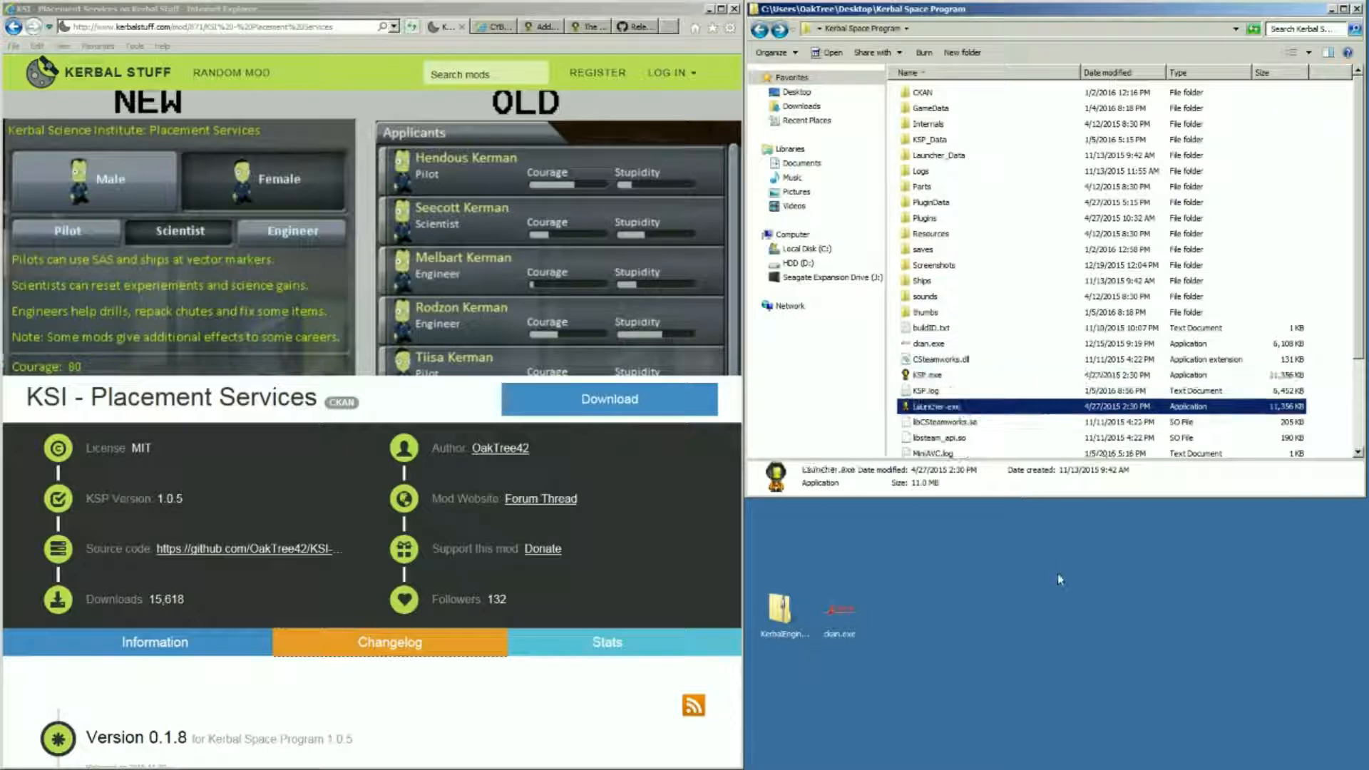
{"action": "left_click", "coordinate": [1058, 574]}
{"action": "left_click", "coordinate": [923, 376]}
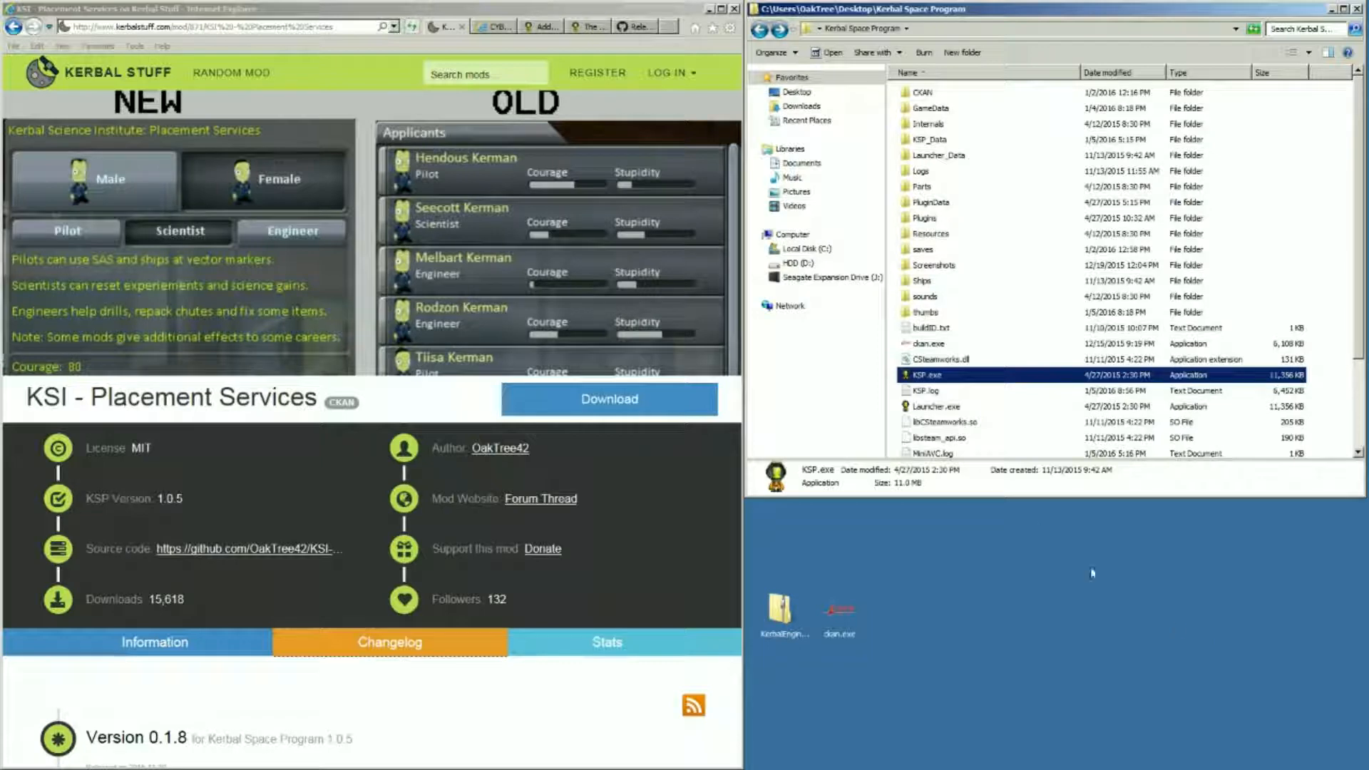
Show the KerbalEngineer GitHub page, then open KerbalEngineer-master.zip from the desktop and inspect its KerbalEngineer source folder
{"action": "left_click", "coordinate": [491, 28]}
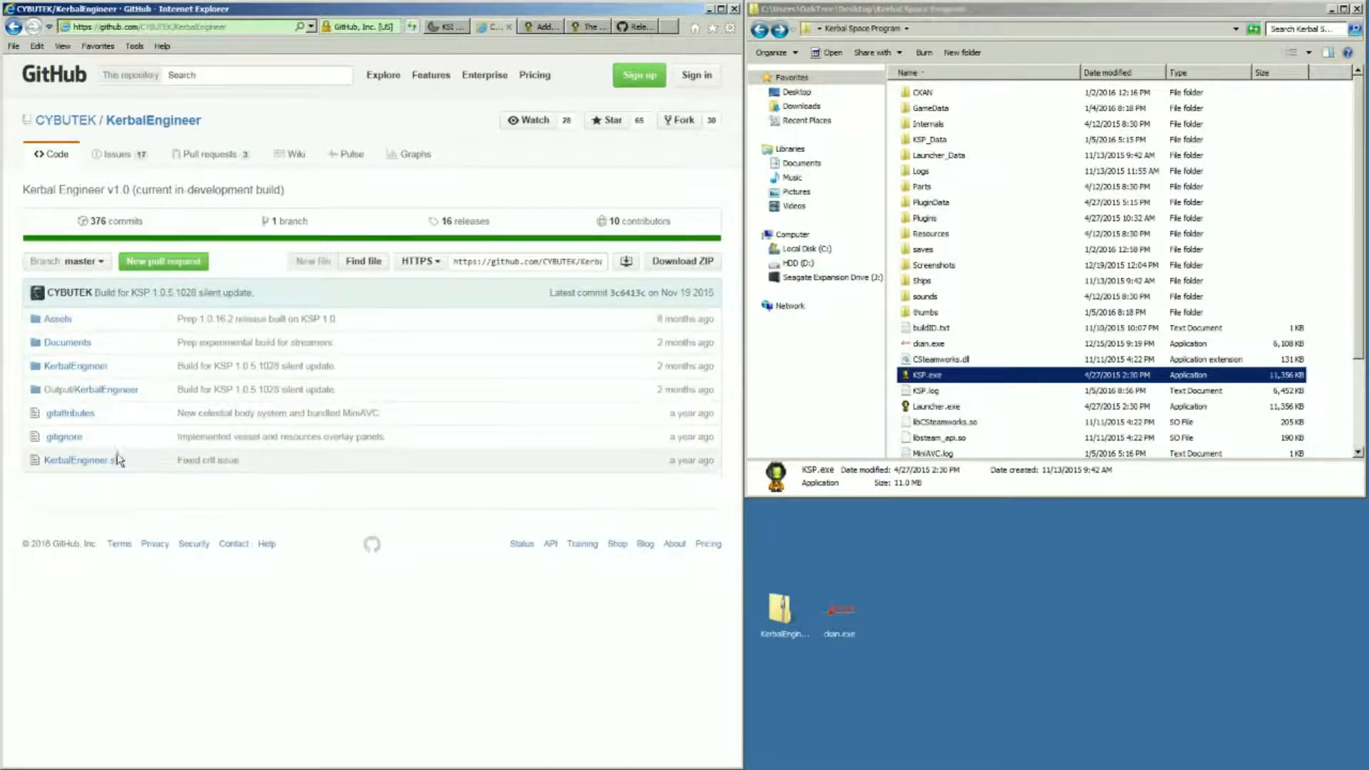
{"action": "left_click", "coordinate": [788, 614]}
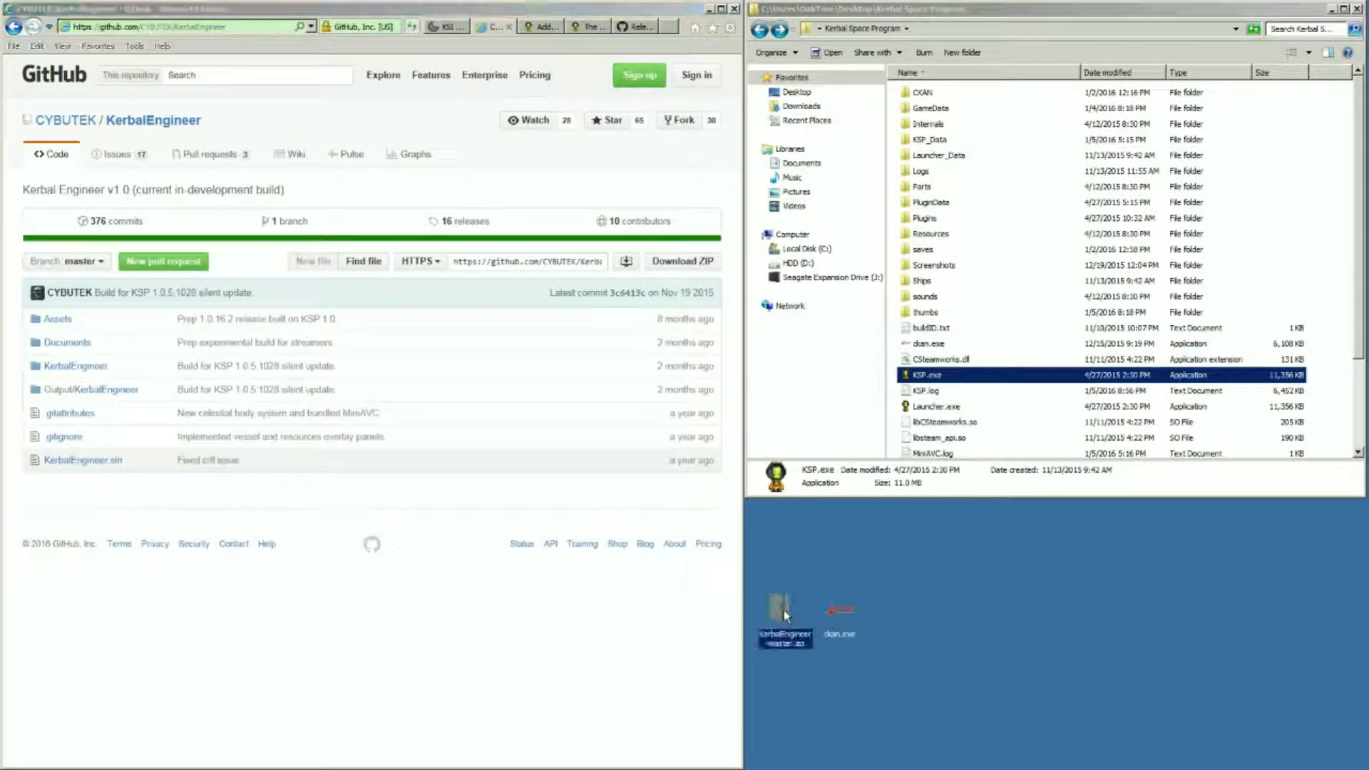
{"action": "double_click", "coordinate": [786, 615]}
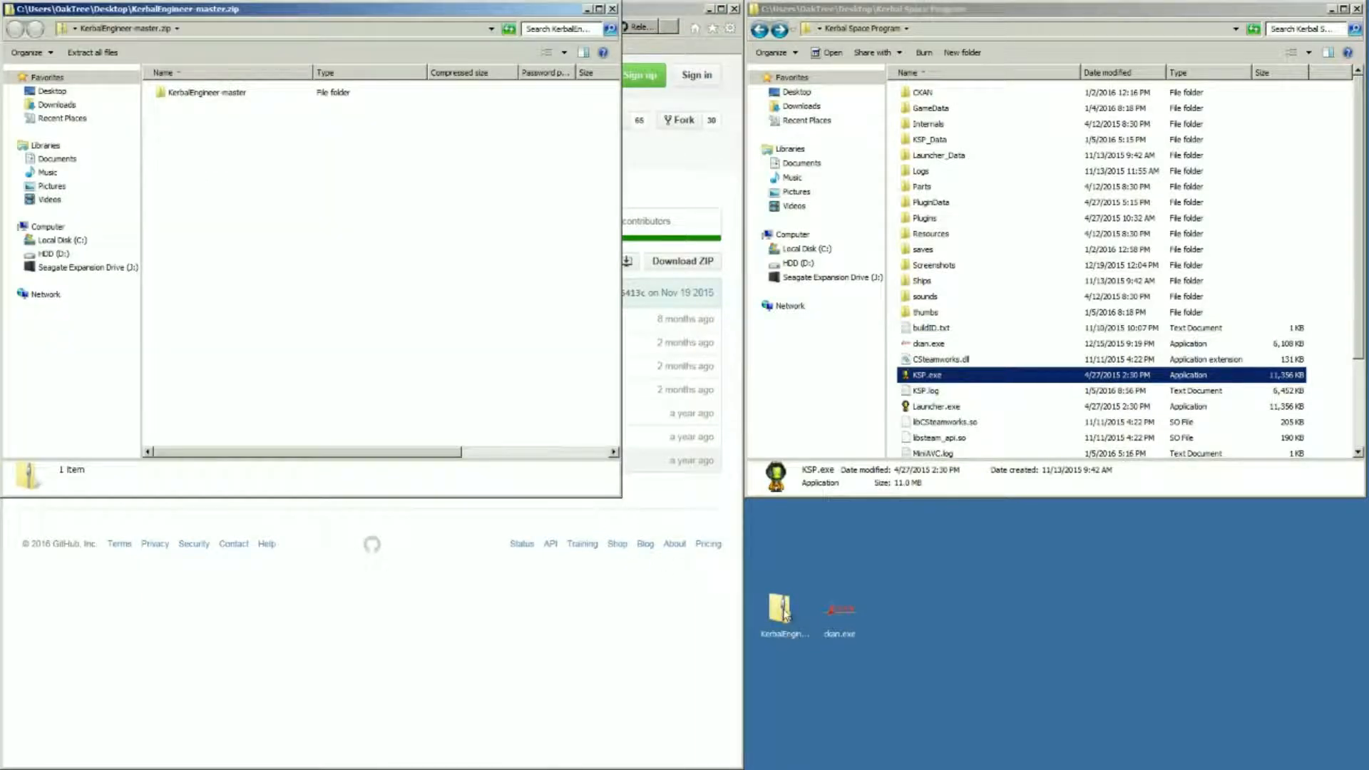
{"action": "left_click", "coordinate": [203, 97]}
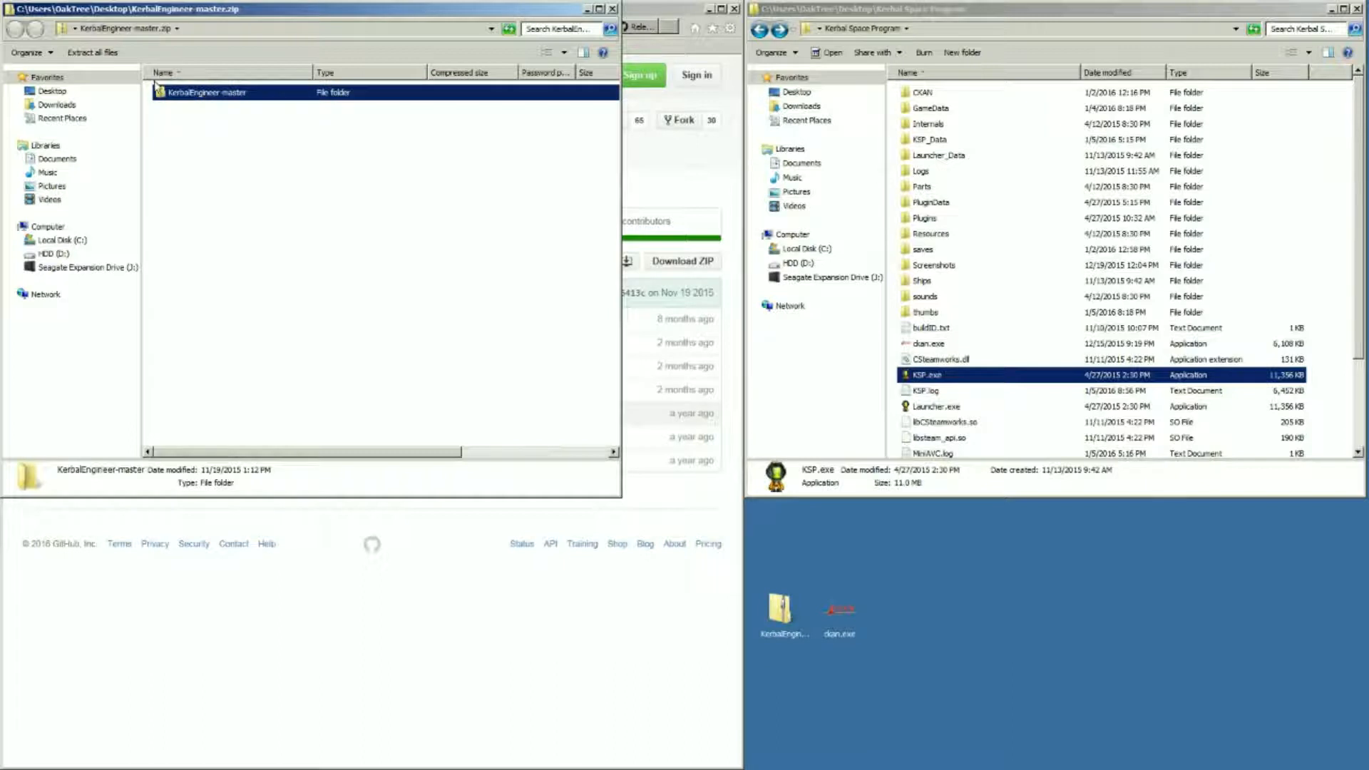
{"action": "double_click", "coordinate": [202, 98]}
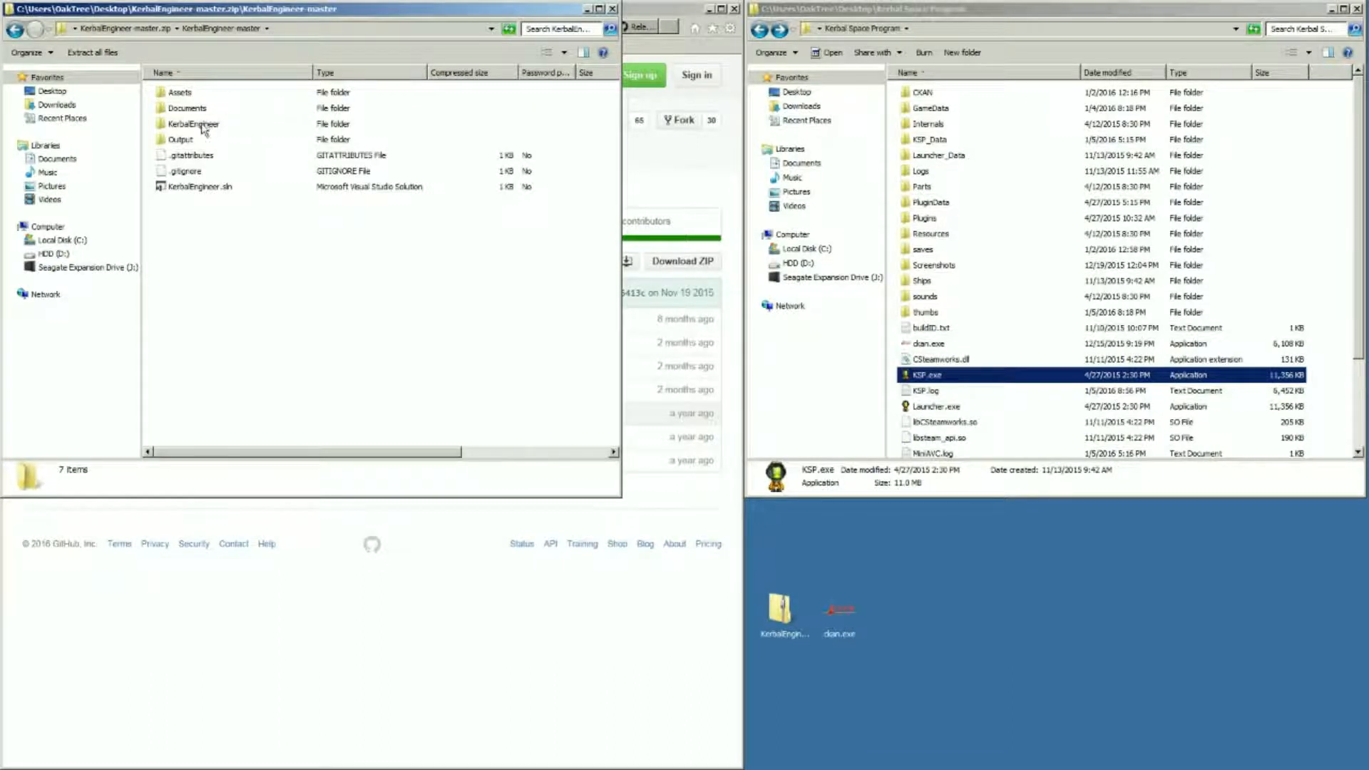
{"action": "left_click", "coordinate": [203, 126]}
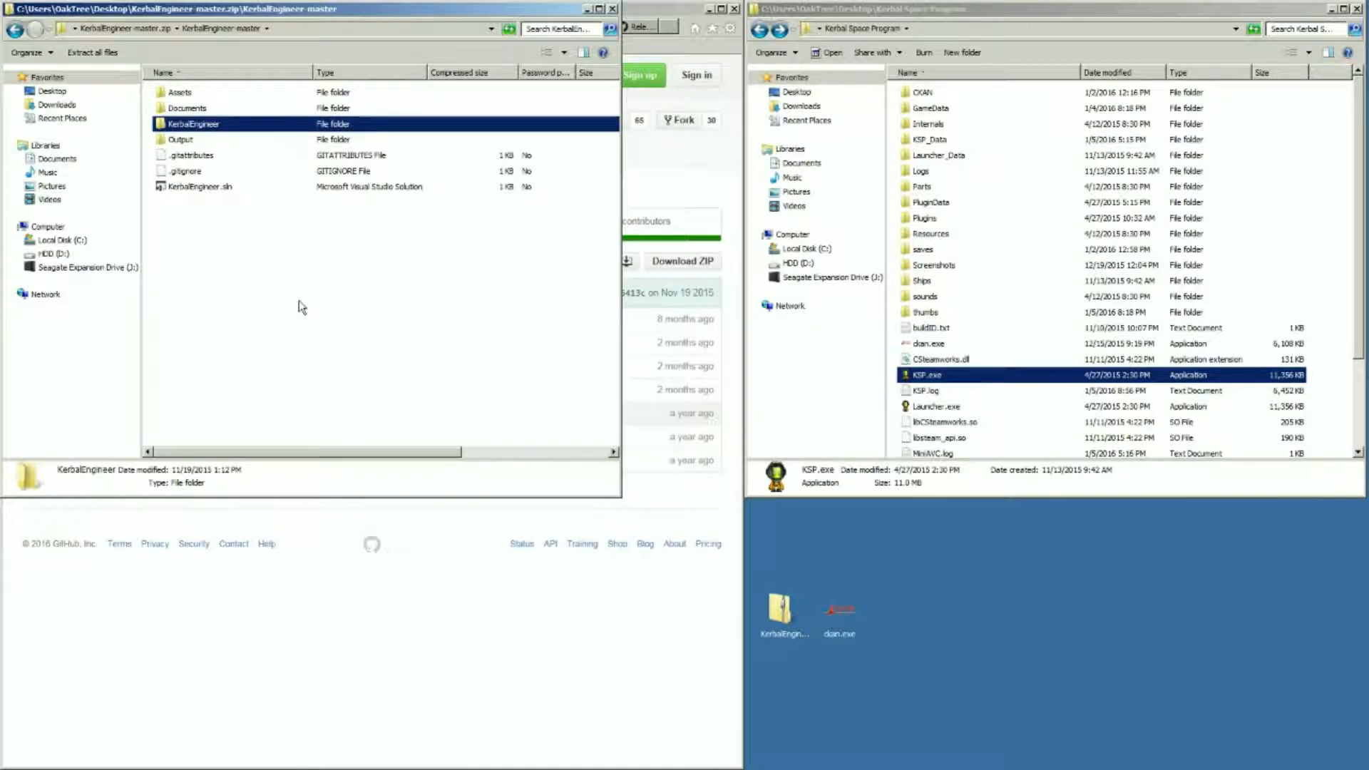
{"action": "double_click", "coordinate": [196, 127]}
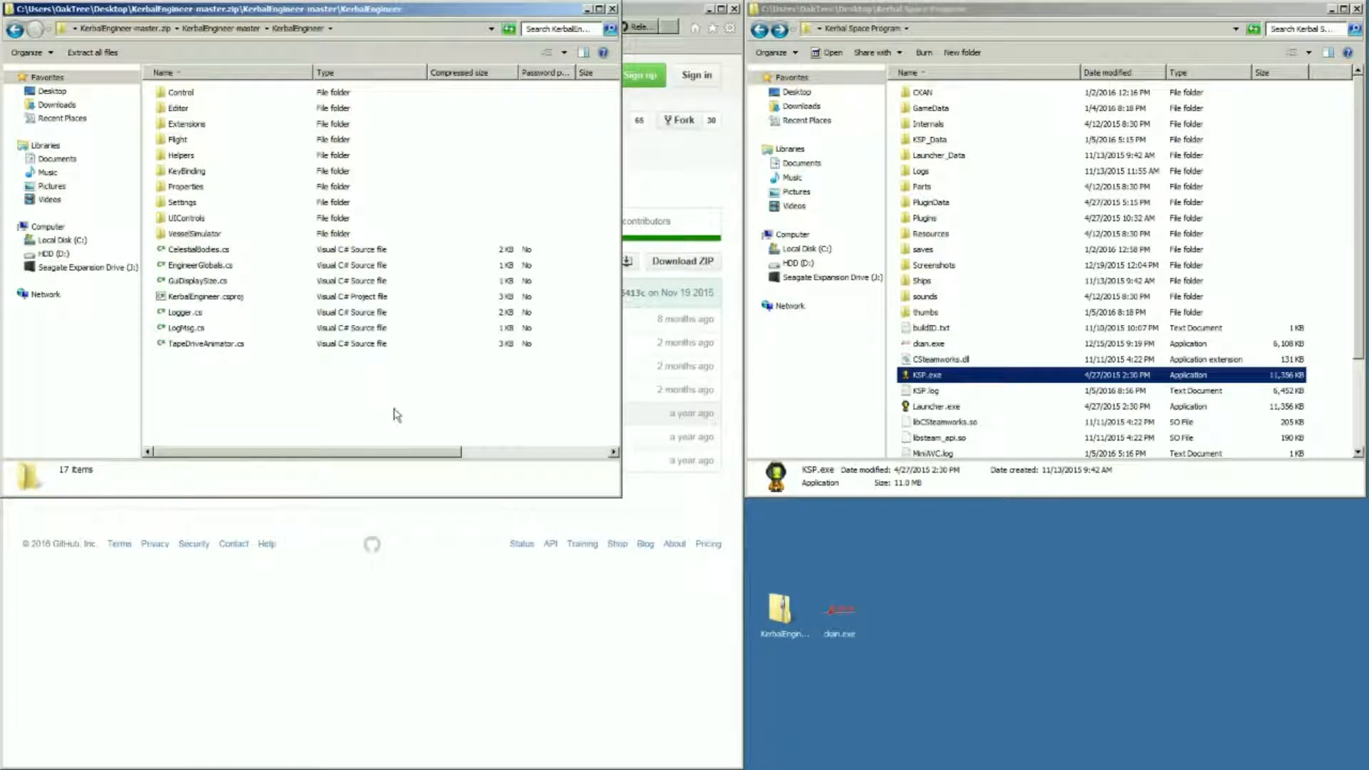
{"action": "key", "text": "BackSpace"}
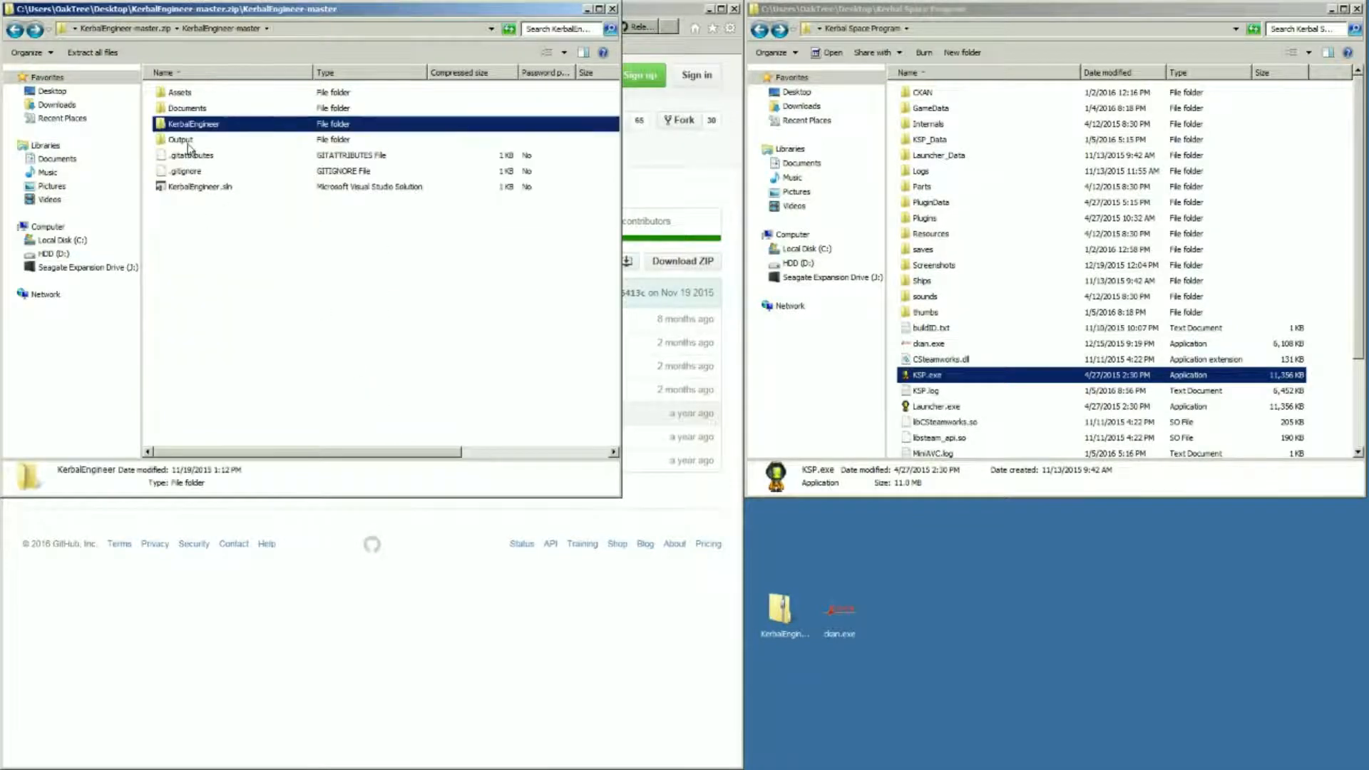
Inspect the KerbalEngineer folder inside the archive's Output folder, then go back to Output and select it
{"action": "double_click", "coordinate": [184, 141]}
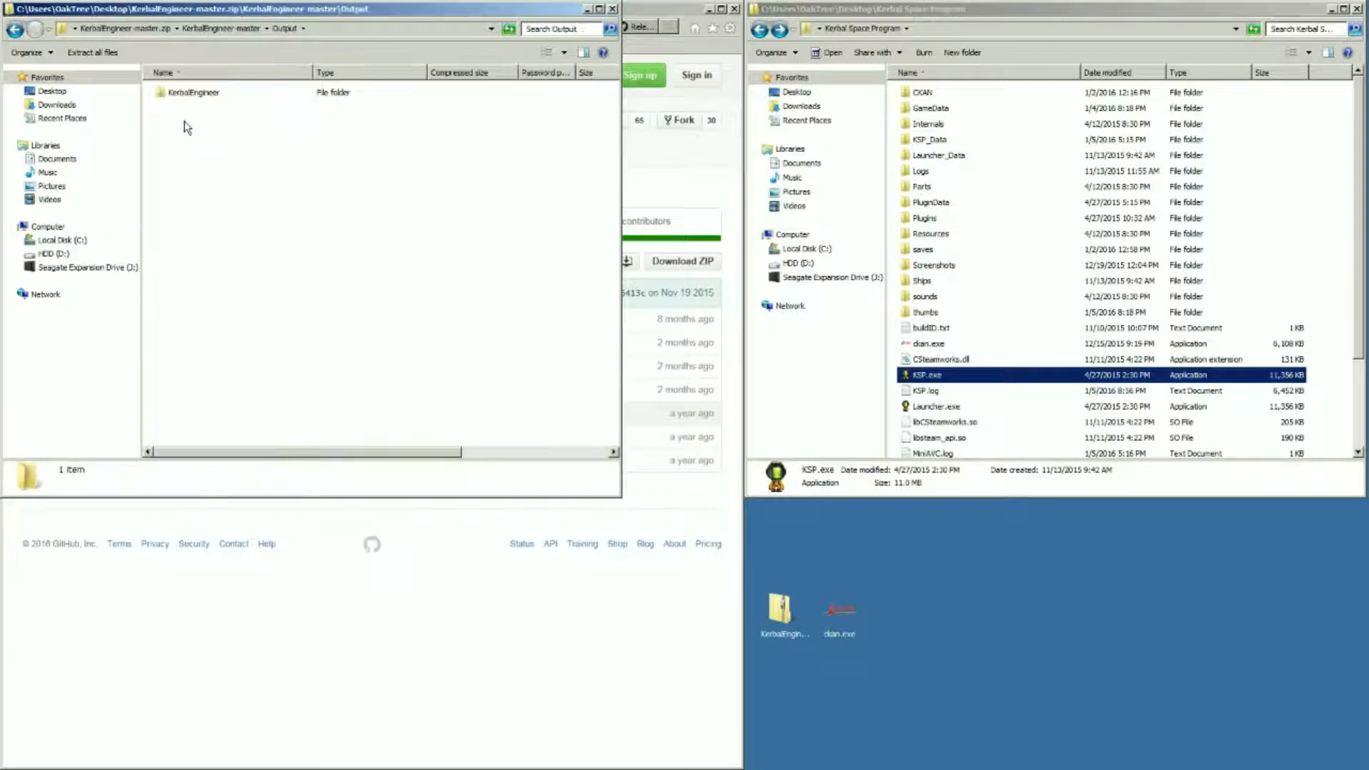
{"action": "double_click", "coordinate": [184, 93]}
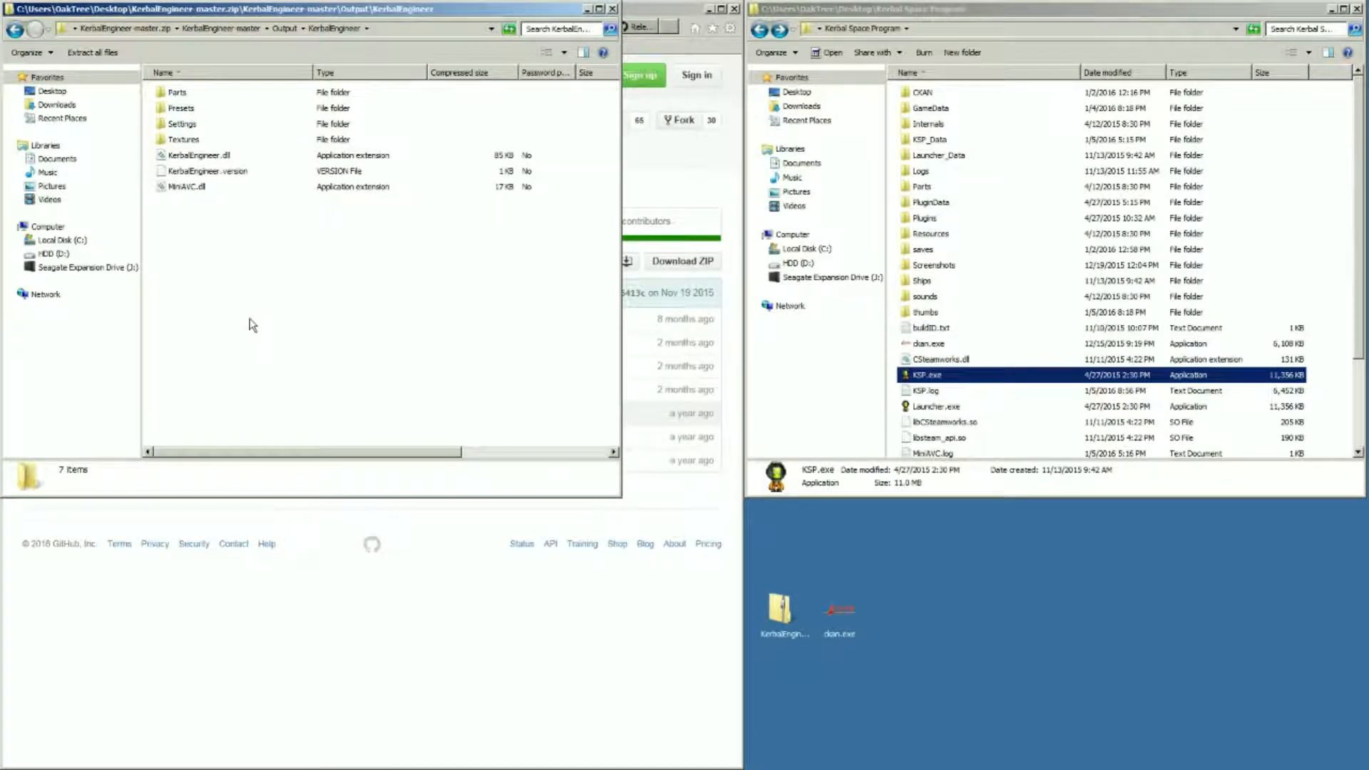
{"action": "key", "text": "BackSpace"}
{"action": "mouse_move", "coordinate": [189, 95]}
{"action": "left_mouse_down"}
{"action": "mouse_move", "coordinate": [193, 146]}
{"action": "mouse_move", "coordinate": [221, 152]}
{"action": "mouse_move", "coordinate": [211, 30]}
{"action": "mouse_move", "coordinate": [292, 38]}
{"action": "mouse_move", "coordinate": [198, 97]}
{"action": "left_mouse_up"}
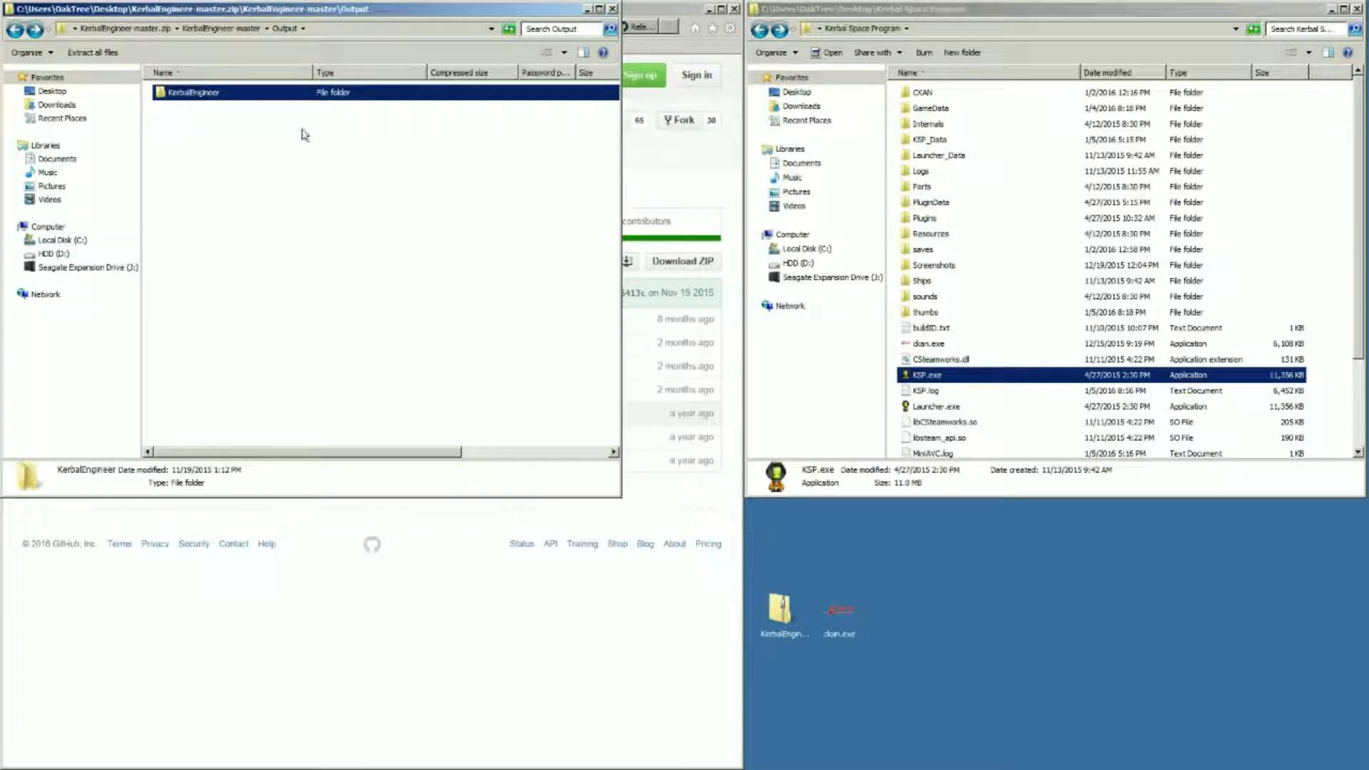
Copy the KerbalEngineer folder from the archive's Output folder into the game's GameData folder
{"action": "double_click", "coordinate": [929, 109]}
{"action": "scroll", "coordinate": [999, 245], "scroll_direction": "down", "scroll_amount": 5}
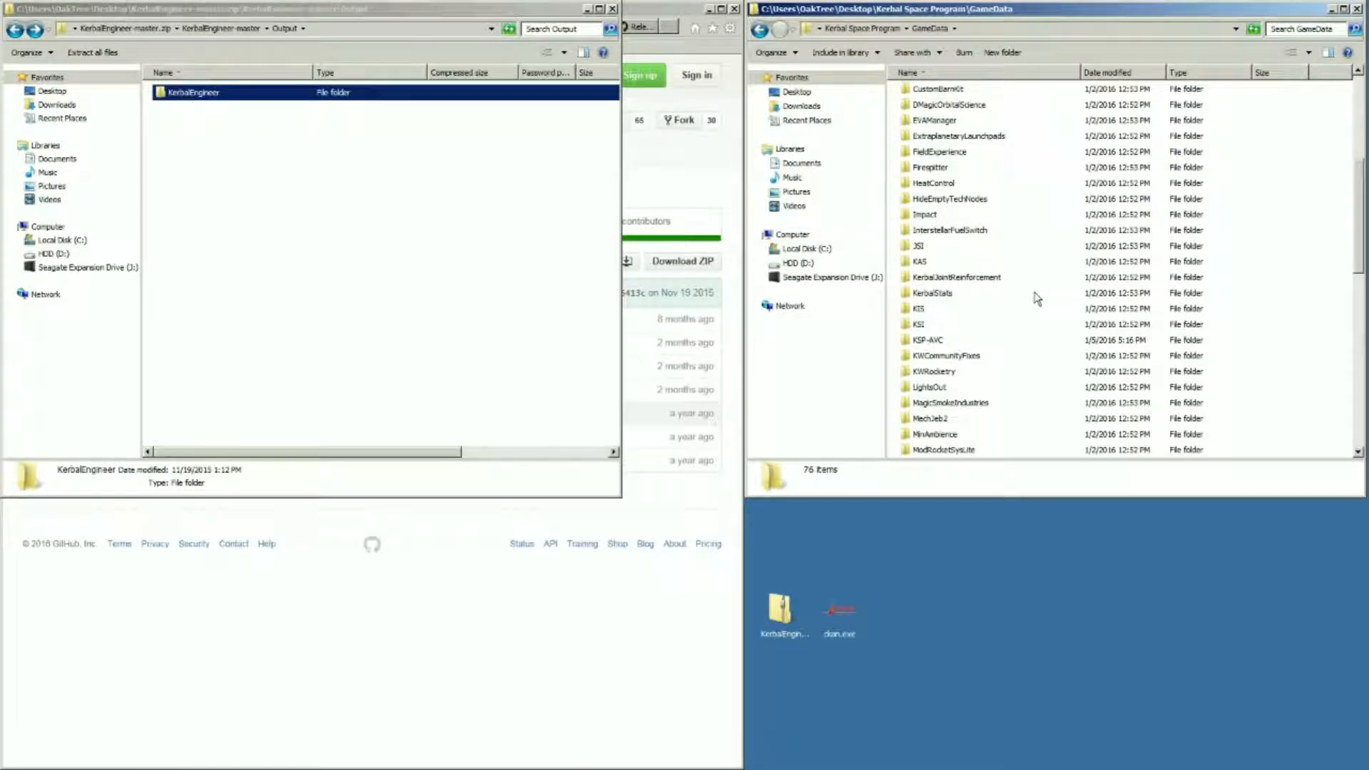
{"action": "scroll", "coordinate": [1038, 298], "scroll_direction": "down", "scroll_amount": 1}
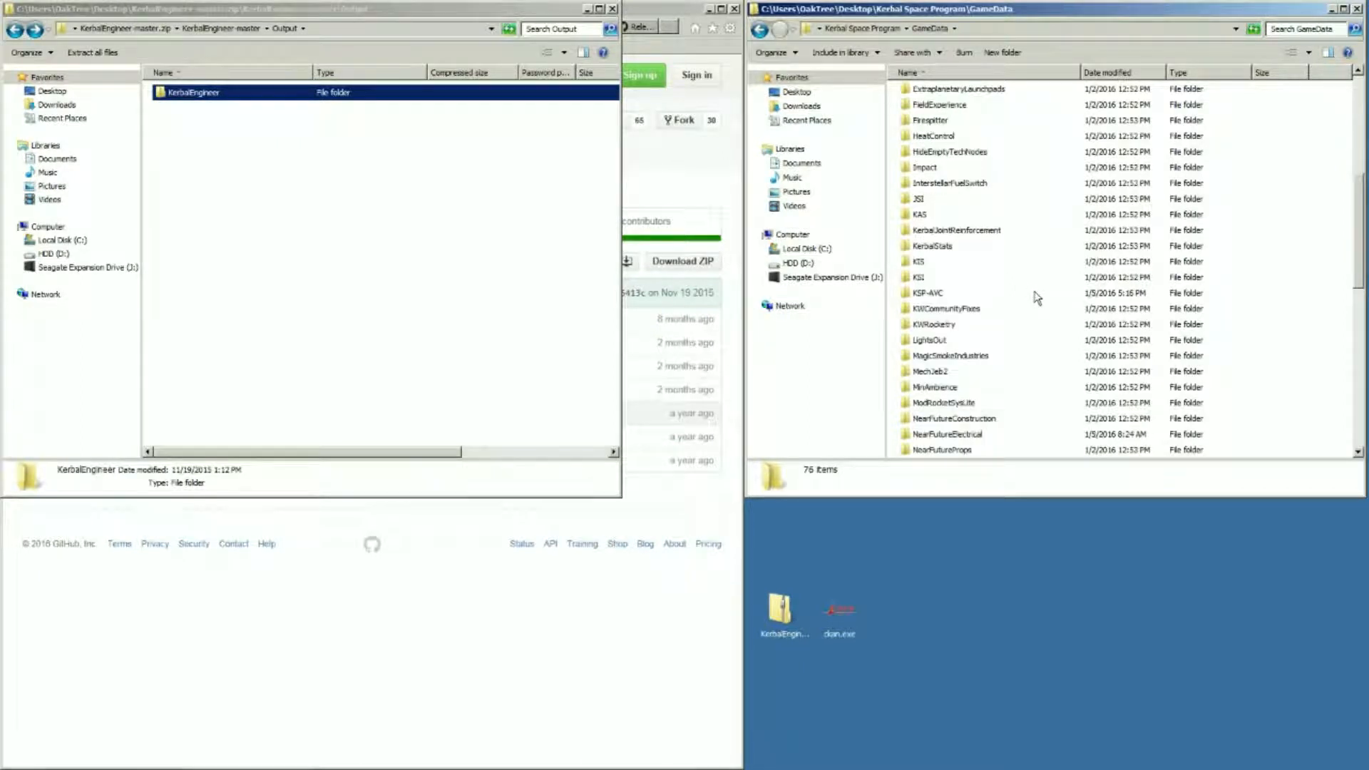
{"action": "left_click", "coordinate": [191, 96]}
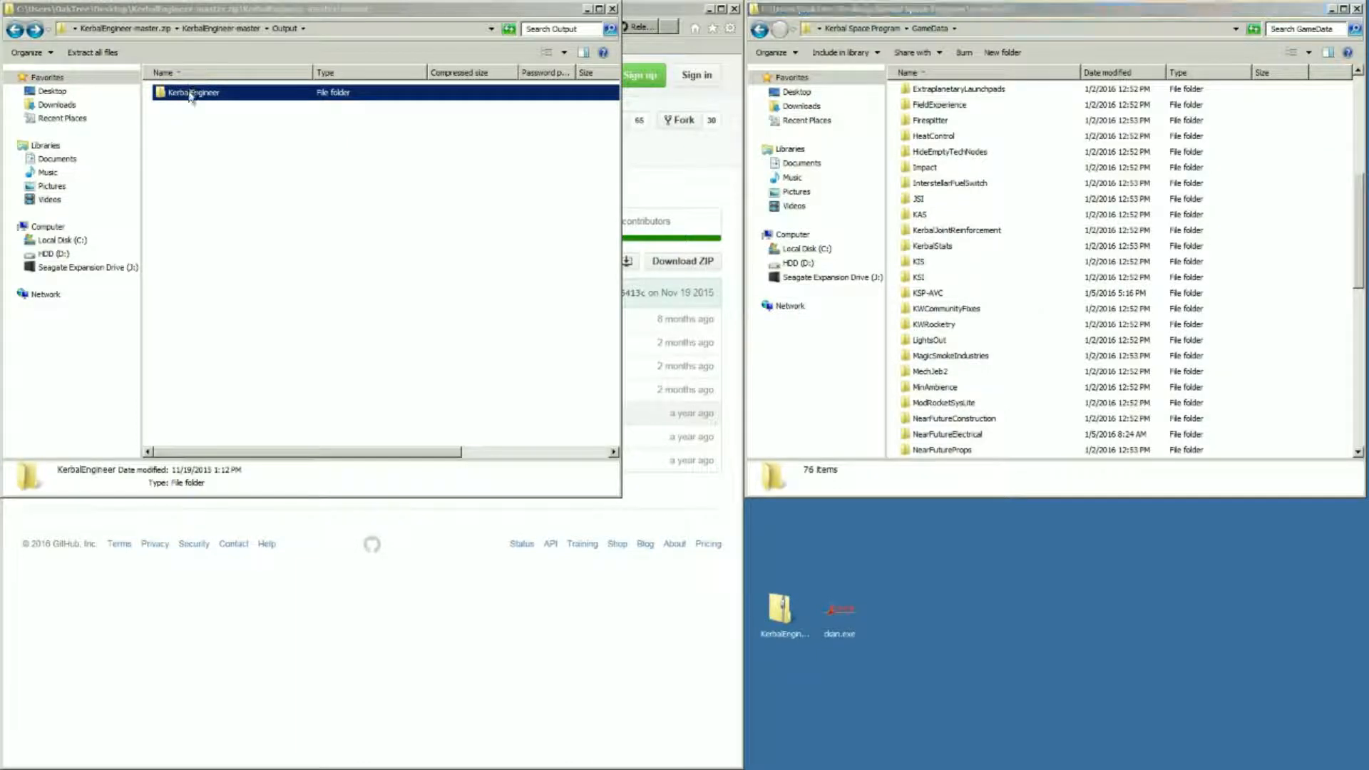
{"action": "left_click_drag", "start_coordinate": [191, 96], "coordinate": [1340, 391]}
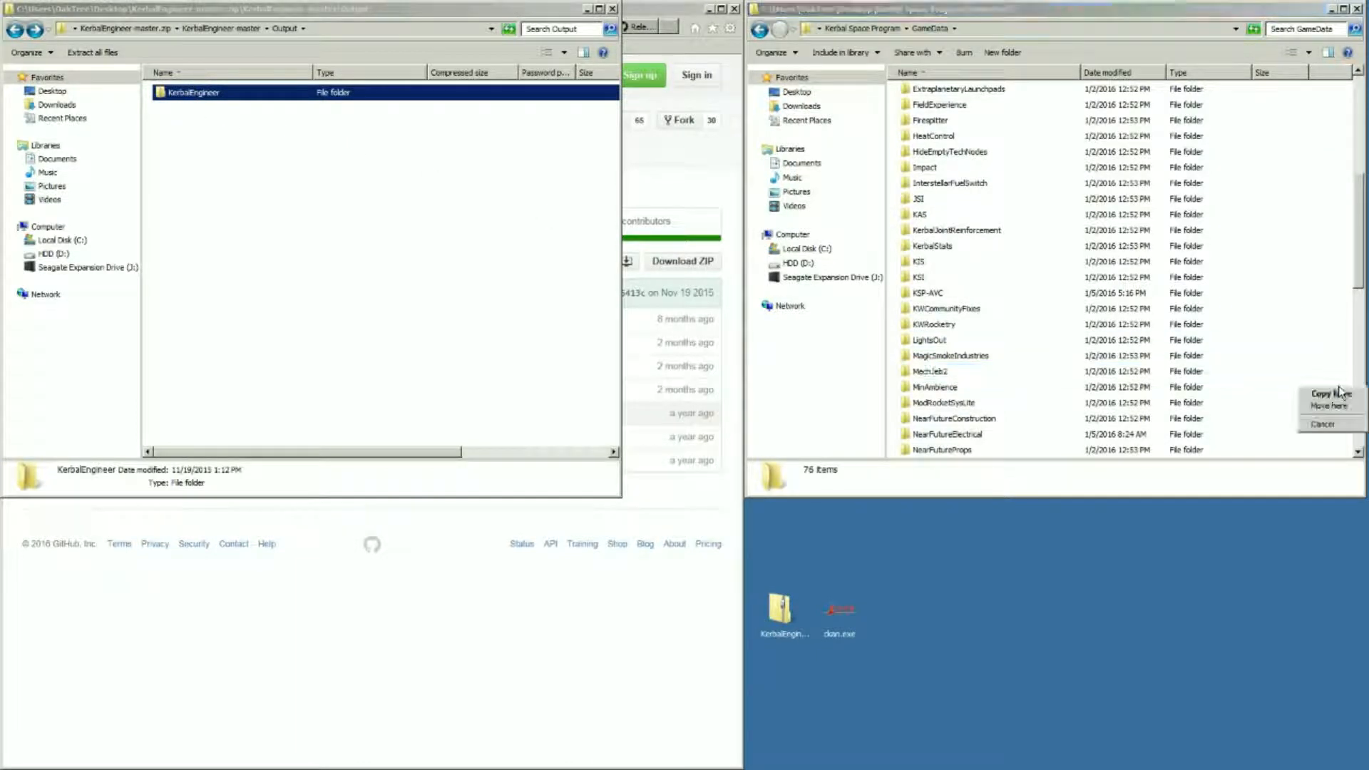
{"action": "left_click", "coordinate": [1338, 394]}
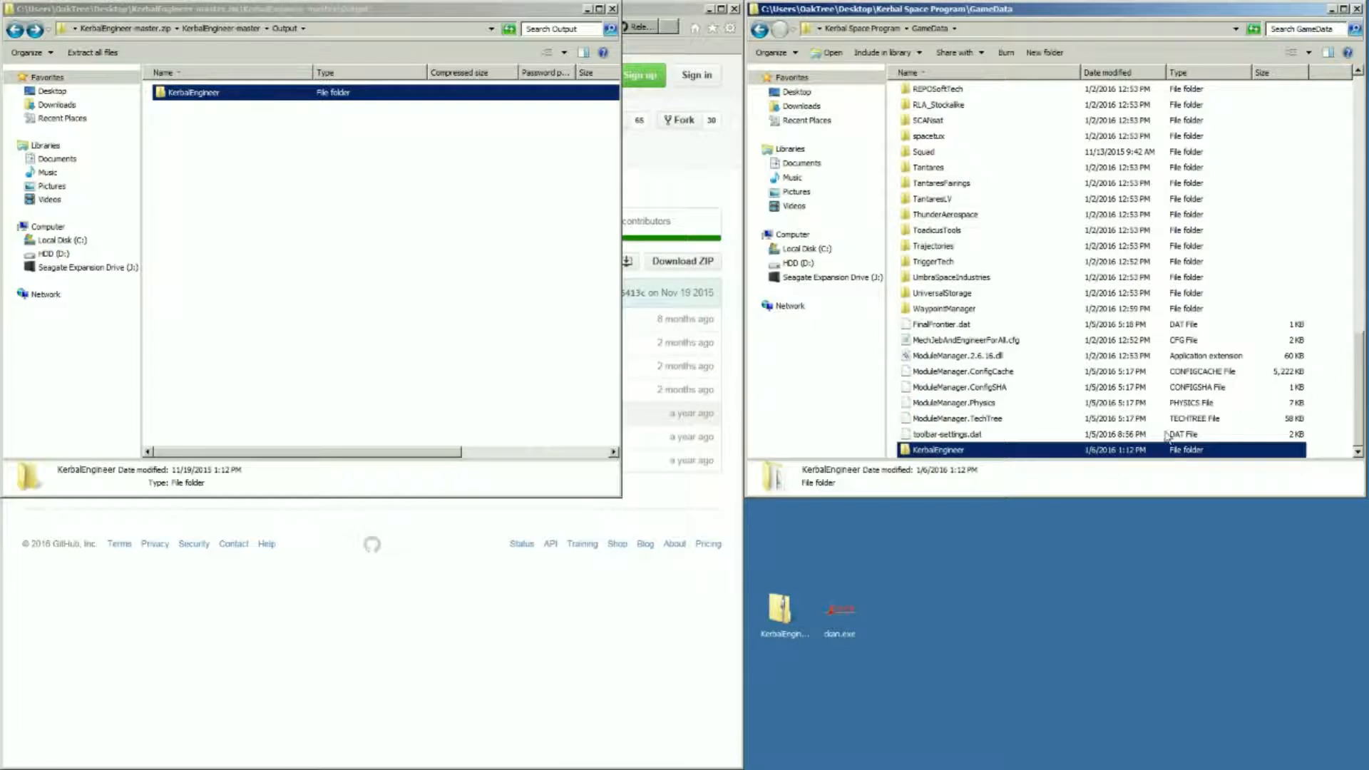
Check the contents of the copied KerbalEngineer folder, then delete that folder from GameData
{"action": "double_click", "coordinate": [966, 452]}
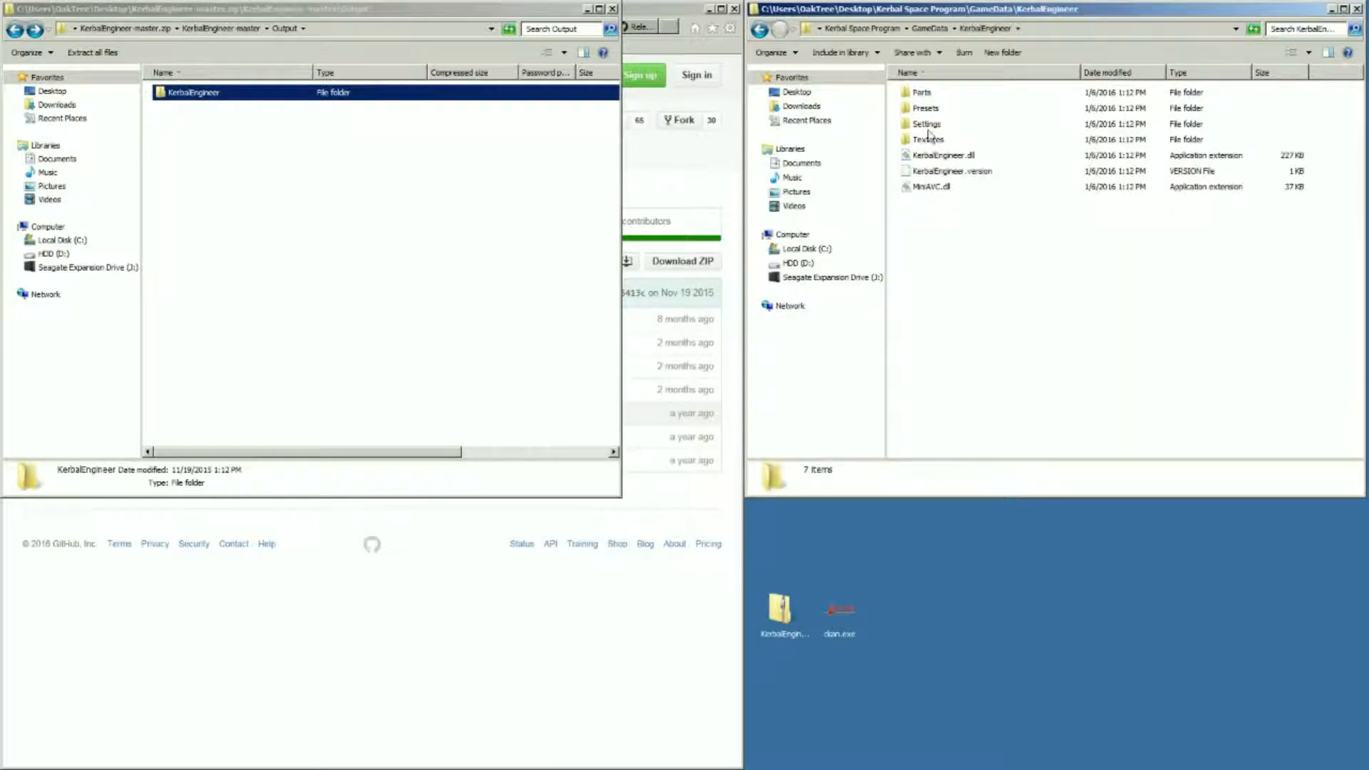
{"action": "key", "text": "BackSpace"}
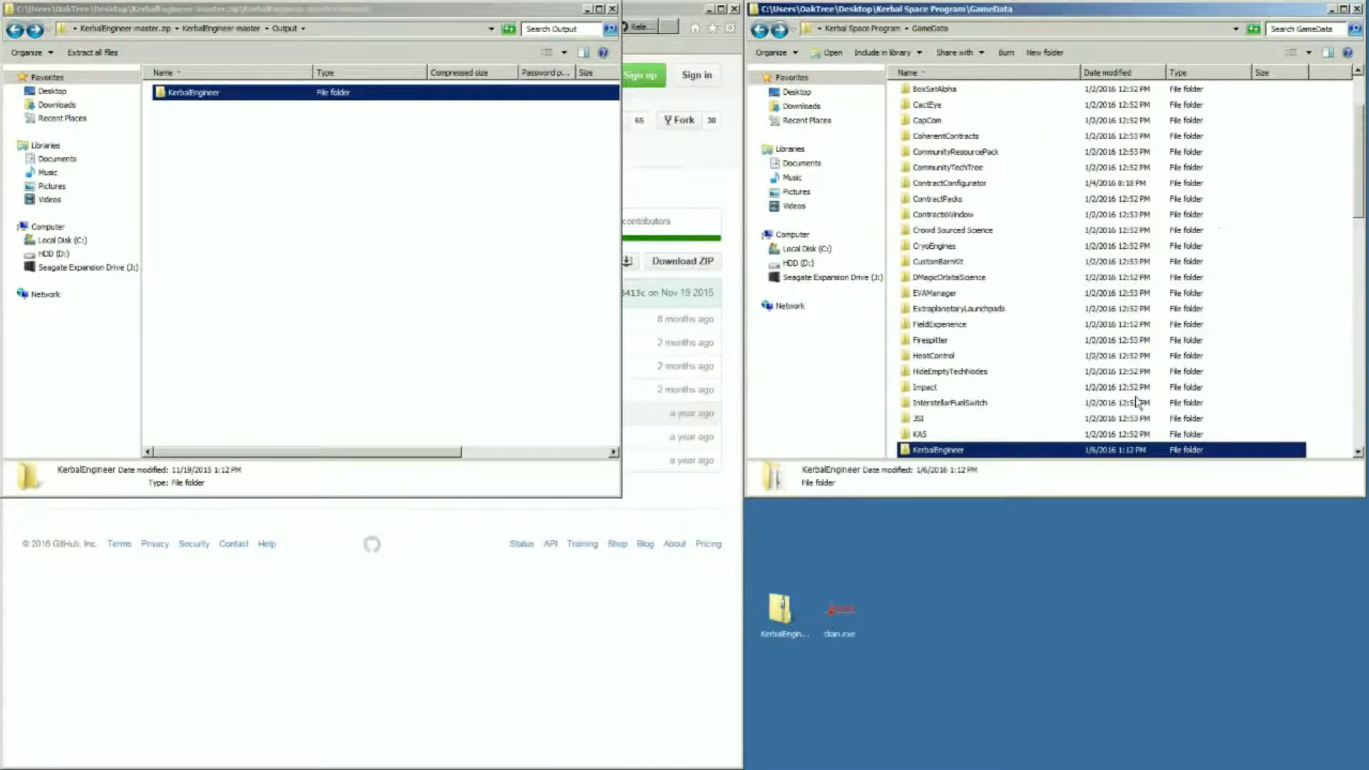
{"action": "right_click", "coordinate": [960, 452]}
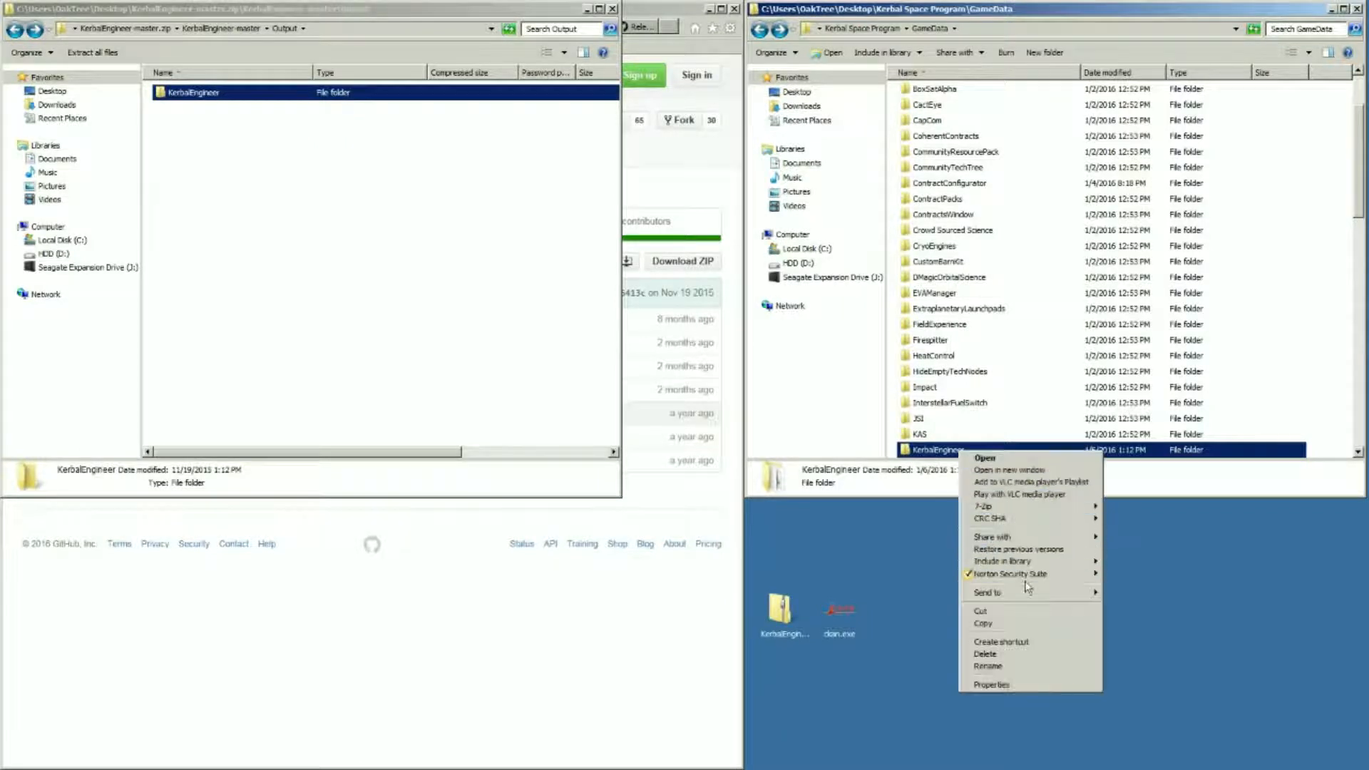
{"action": "left_click", "coordinate": [1024, 652]}
{"action": "left_click", "coordinate": [757, 457]}
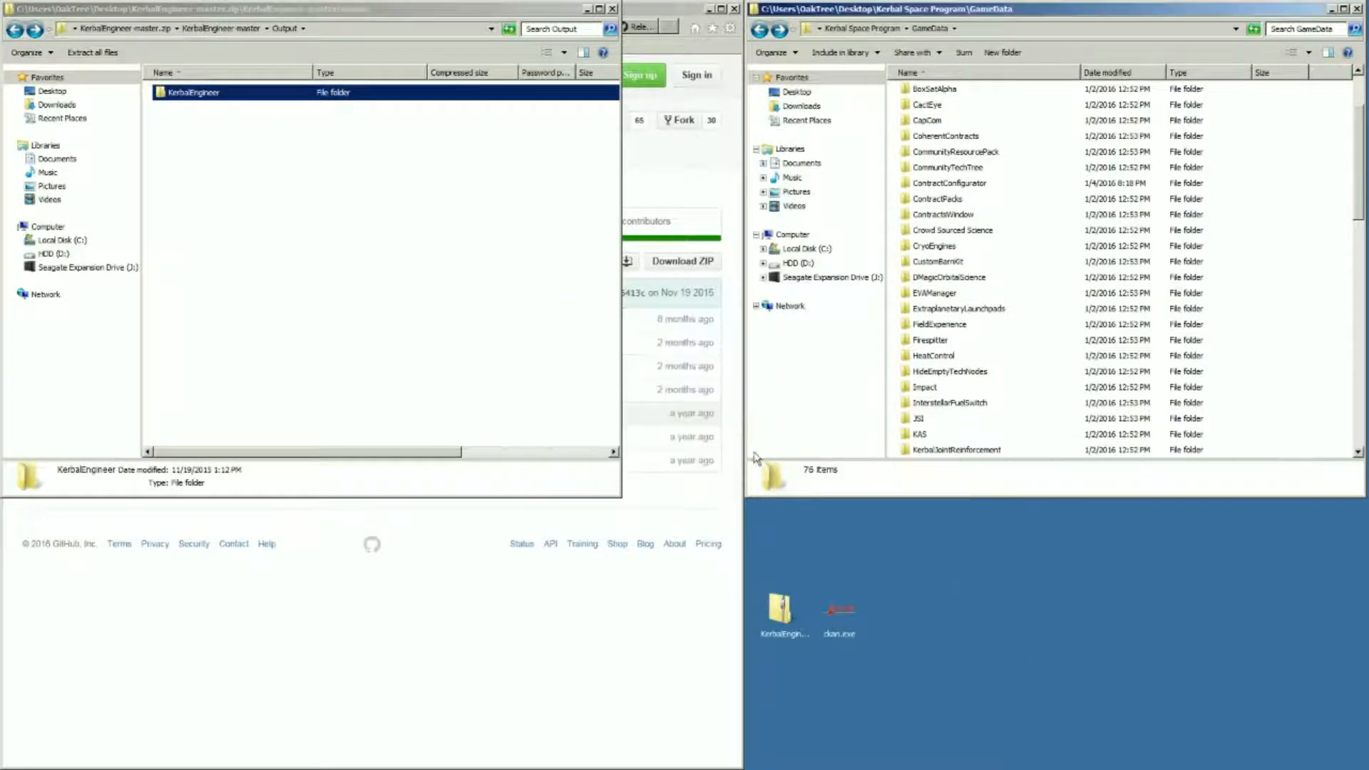
Close the KerbalEngineer archive window and revisit the Kerbal Stuff and KerbalEngineer GitHub pages
{"action": "left_click", "coordinate": [294, 250]}
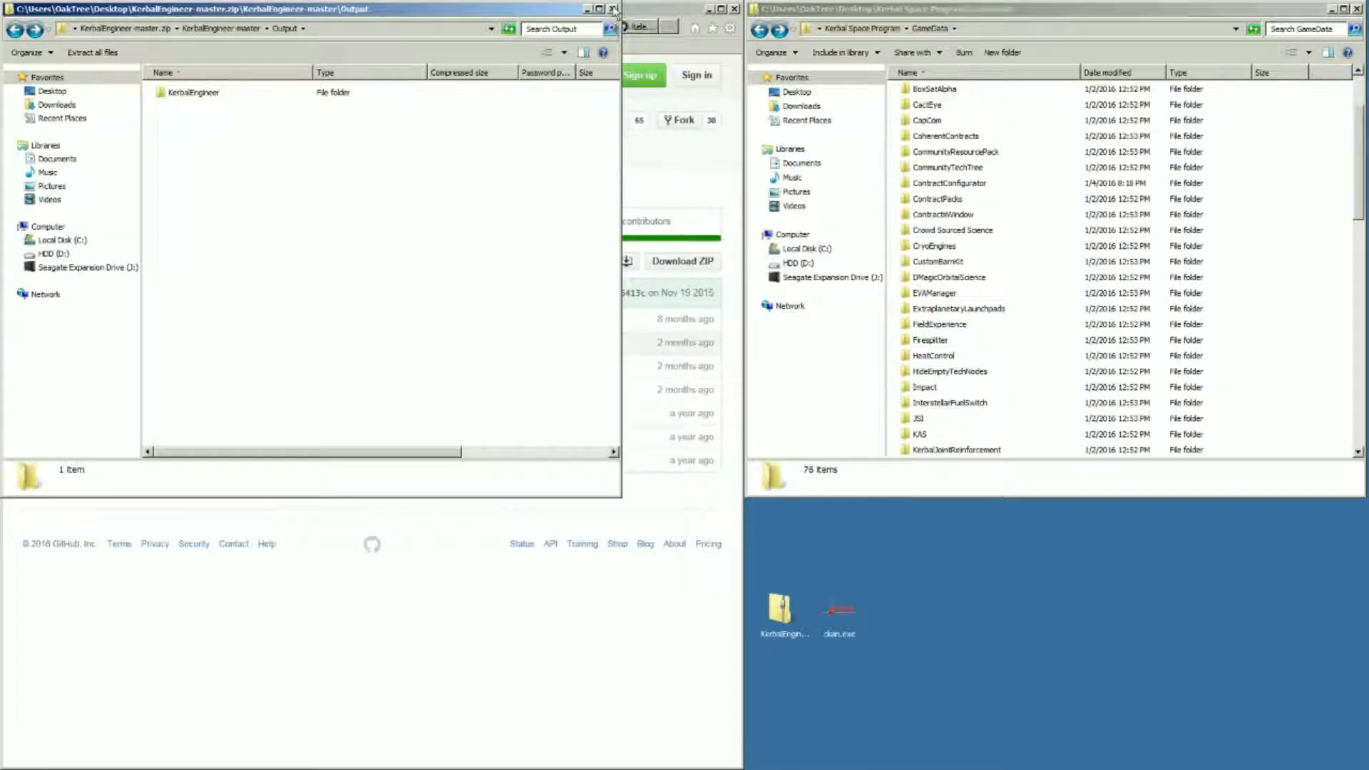
{"action": "left_click", "coordinate": [614, 10]}
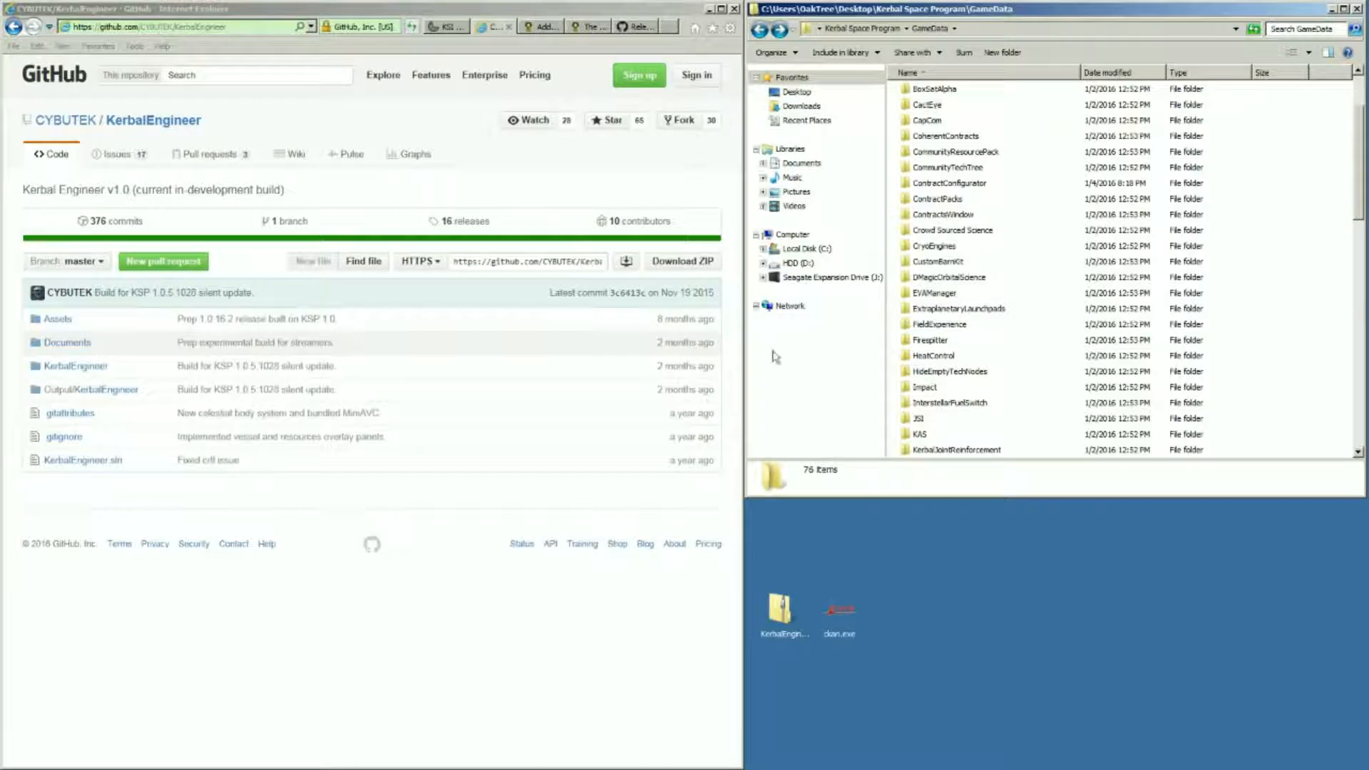
{"action": "left_click", "coordinate": [443, 27]}
{"action": "left_click", "coordinate": [490, 29]}
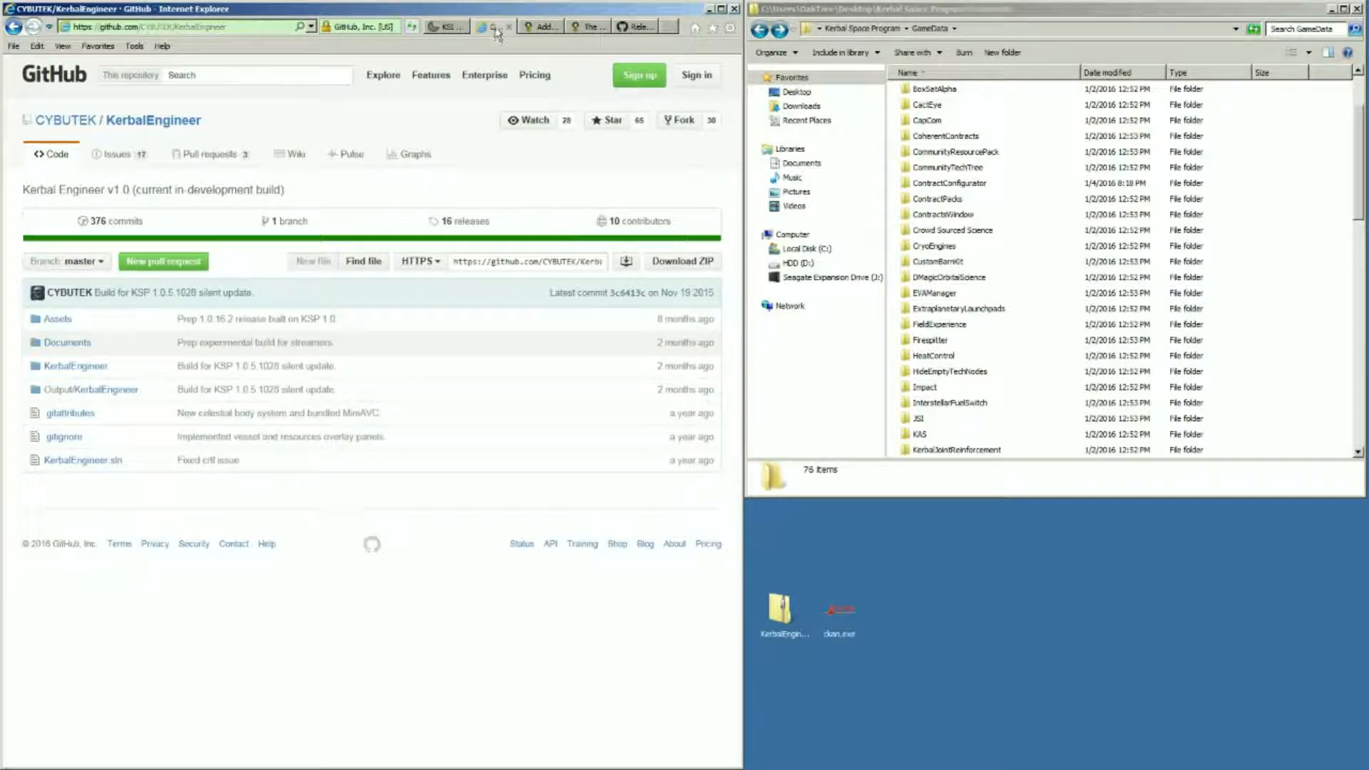
Show the Add-on Releases section of the Kerbal Space Program forum and look through its mod topics
{"action": "left_click", "coordinate": [544, 30]}
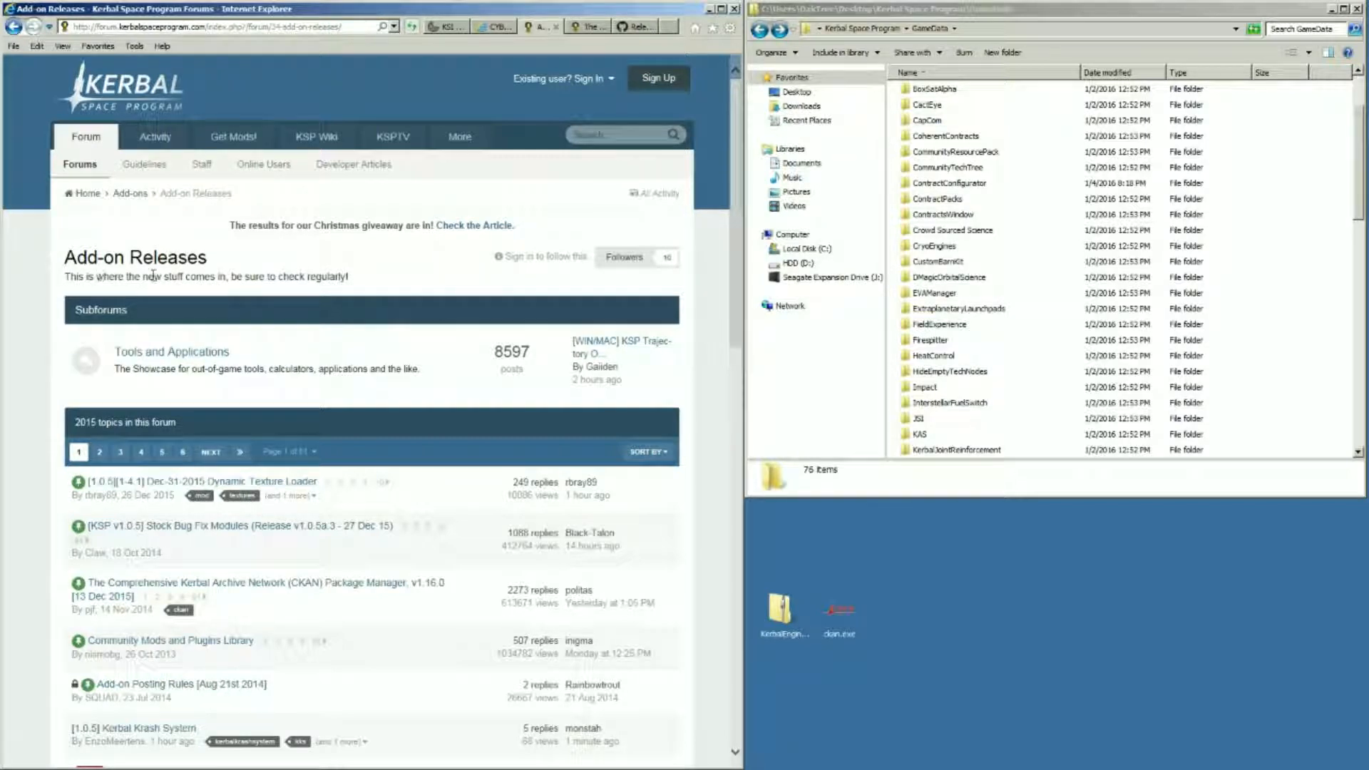
{"action": "scroll", "coordinate": [374, 274], "scroll_direction": "down", "scroll_amount": 3}
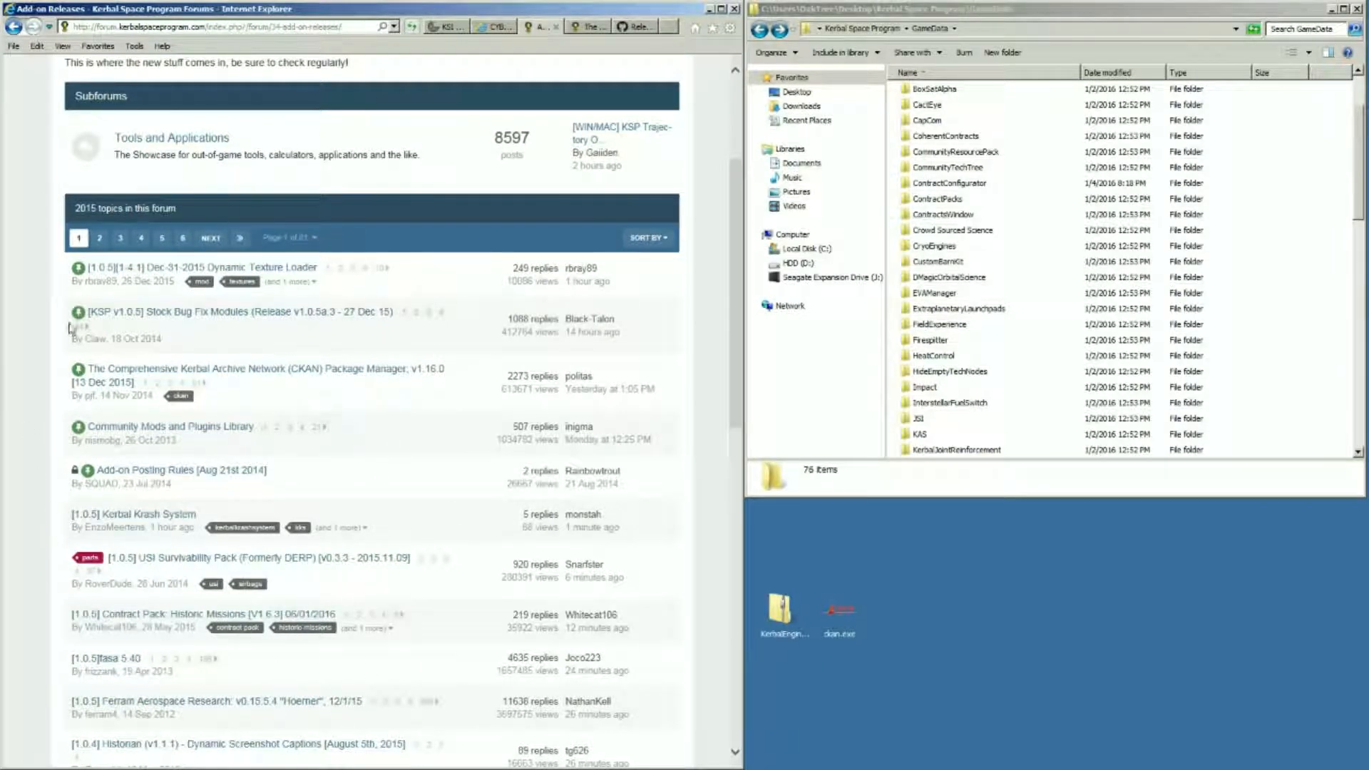
{"action": "scroll", "coordinate": [392, 436], "scroll_direction": "down", "scroll_amount": 3}
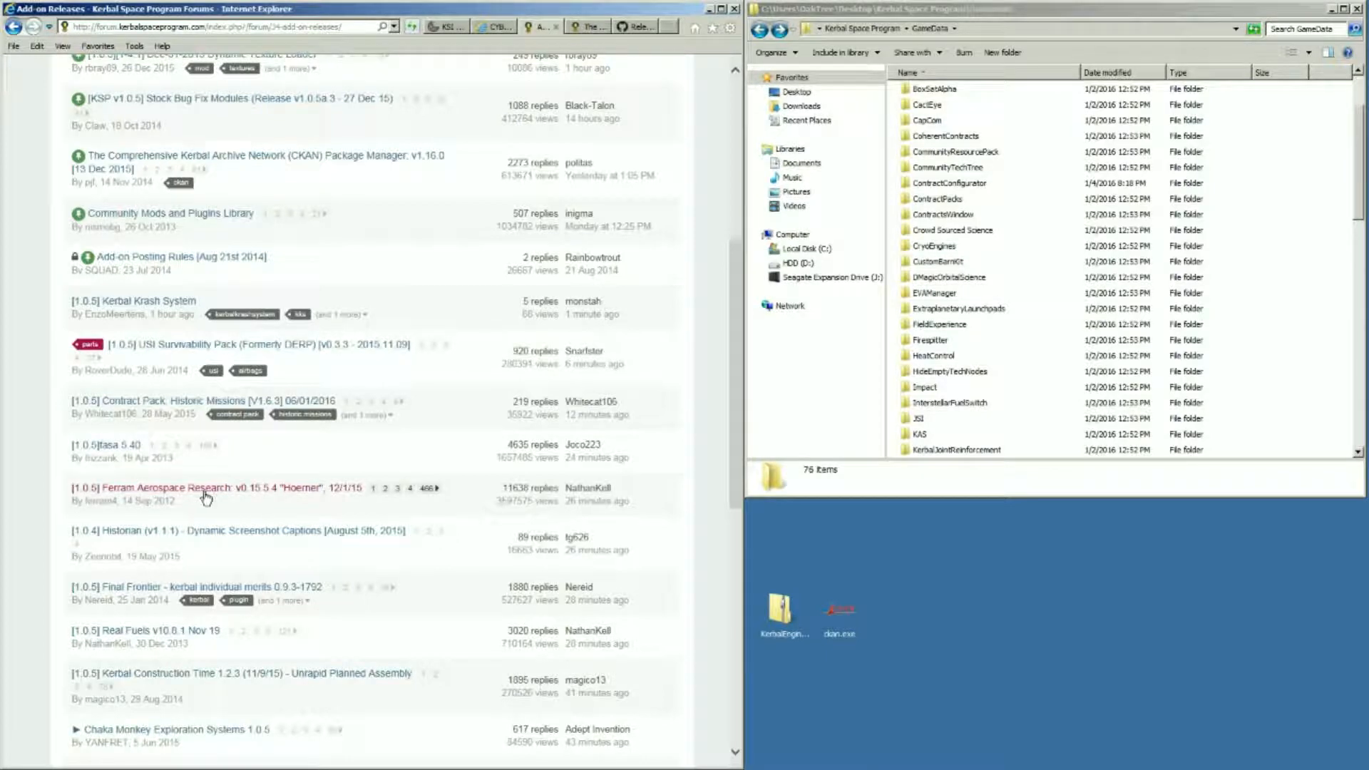
{"action": "mouse_move", "coordinate": [205, 499]}
Open the USI Survivability Pack topic and examine its download link, description and feature list
{"action": "left_click", "coordinate": [180, 346]}
{"action": "scroll", "coordinate": [567, 385], "scroll_direction": "down", "scroll_amount": 4}
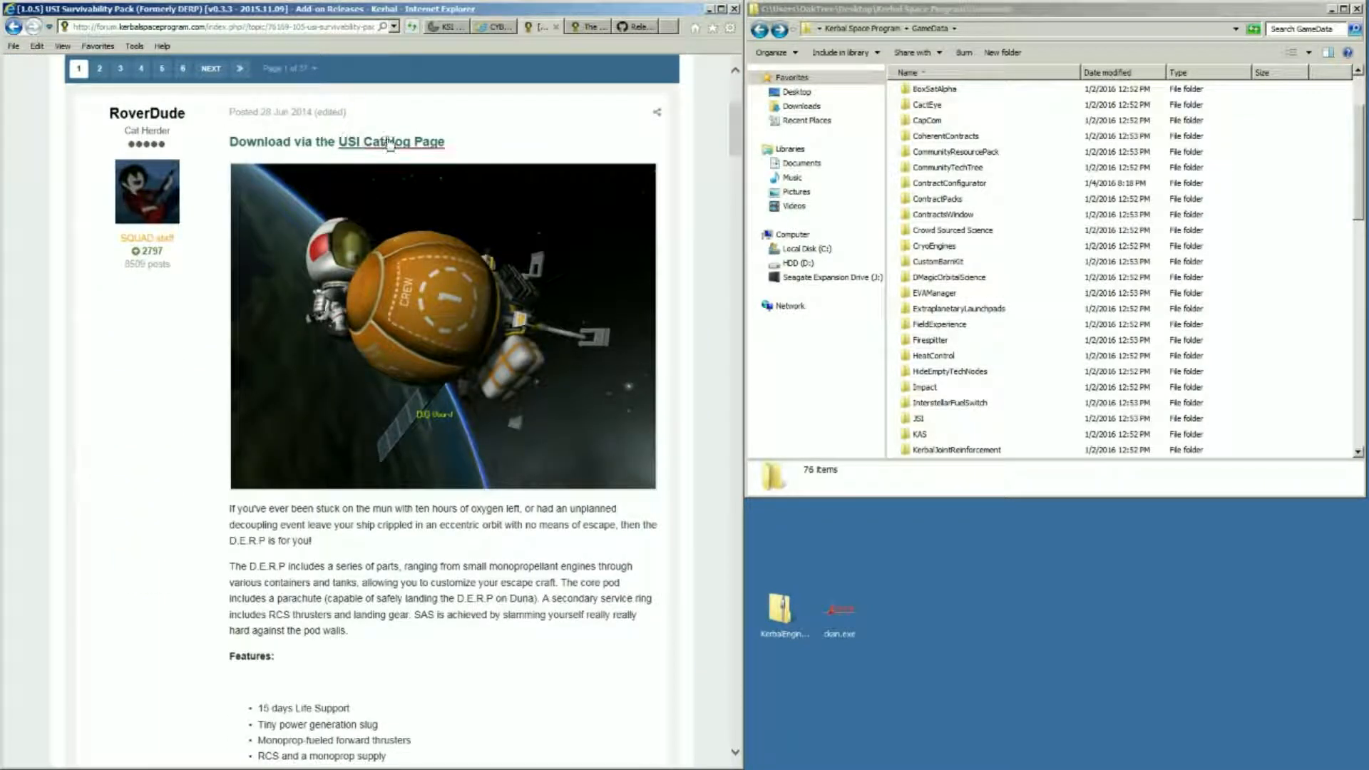
{"action": "scroll", "coordinate": [399, 285], "scroll_direction": "down", "scroll_amount": 4}
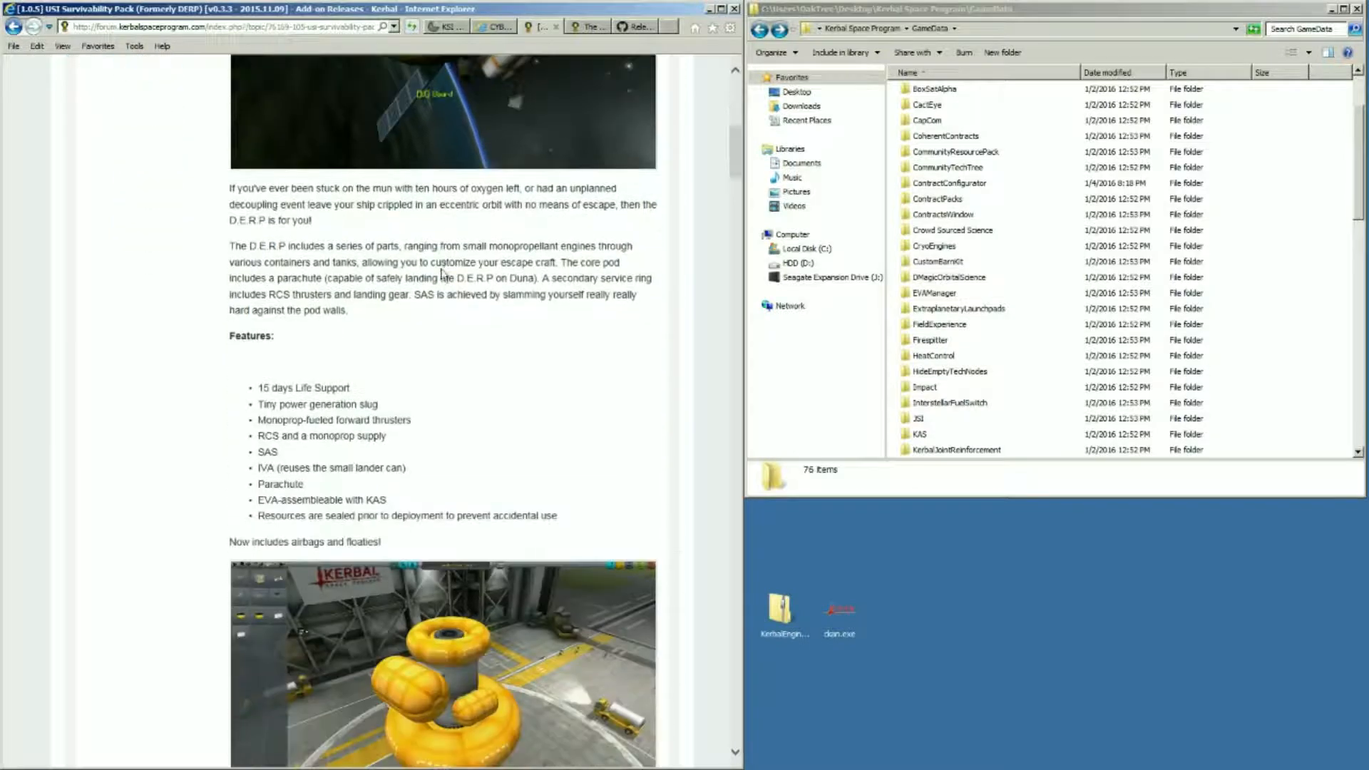
Read the license and additional modules section of the USI Survivability Pack topic, then return to its download link
{"action": "scroll", "coordinate": [453, 501], "scroll_direction": "down", "scroll_amount": 5}
{"action": "scroll", "coordinate": [400, 403], "scroll_direction": "down", "scroll_amount": 5}
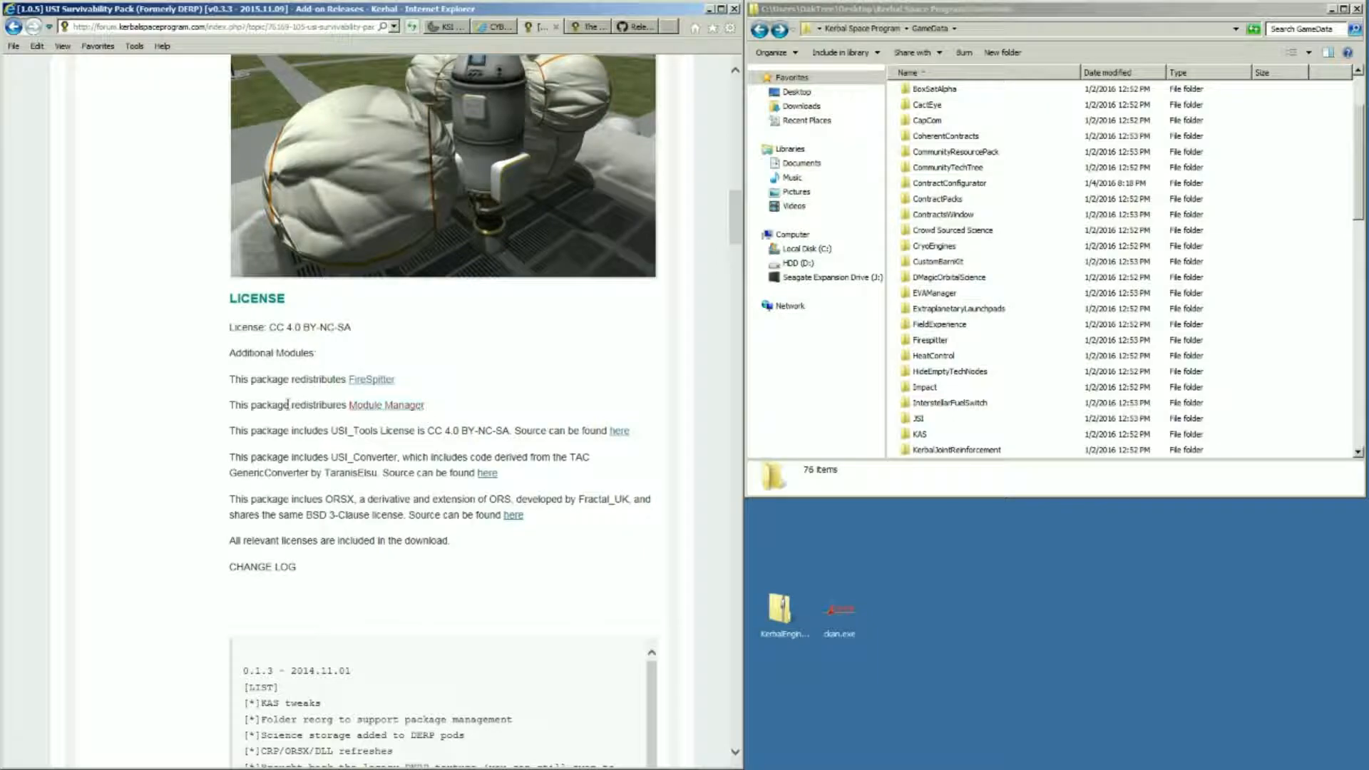
{"action": "scroll", "coordinate": [288, 403], "scroll_direction": "up", "scroll_amount": 15}
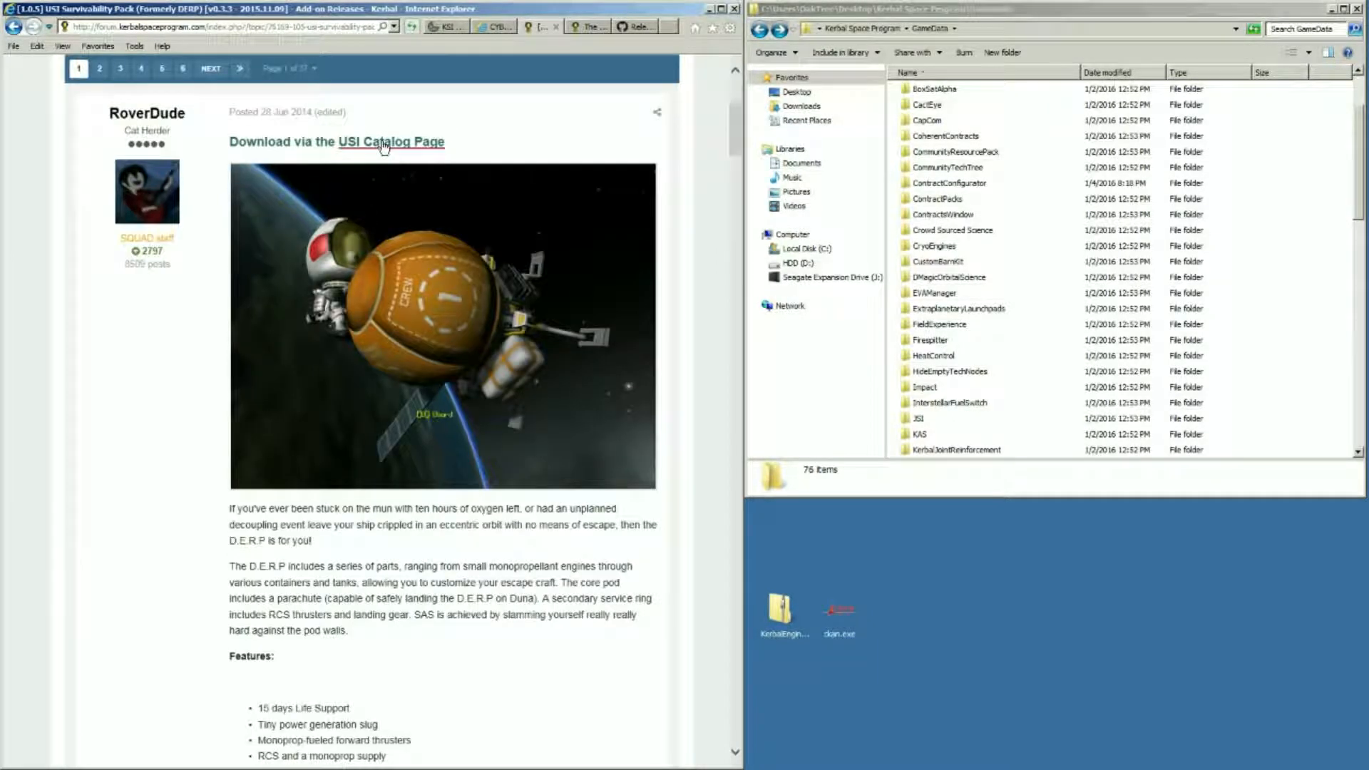
Try to open the USI Catalog Page from the topic's download link, check the pages it opens and close them
{"action": "right_click", "coordinate": [384, 148]}
{"action": "left_click", "coordinate": [430, 154]}
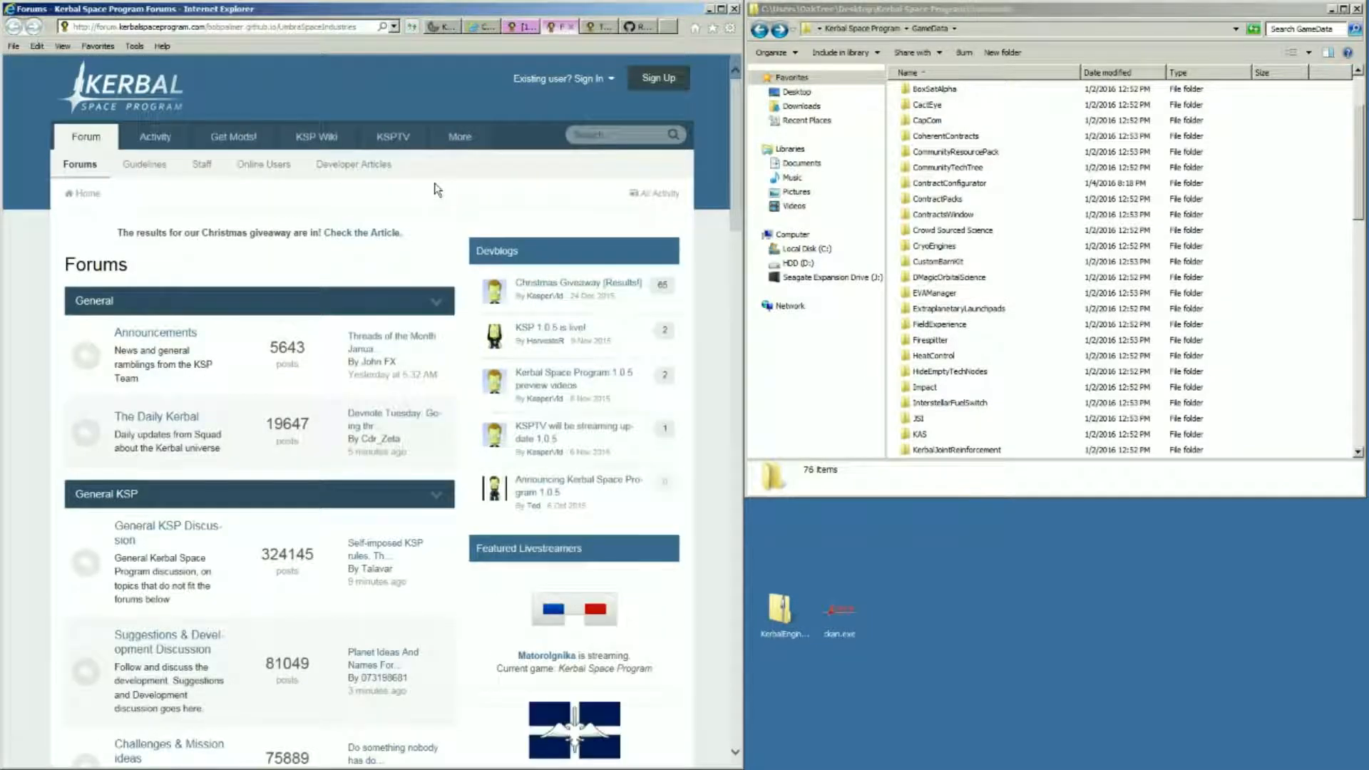
{"action": "left_click", "coordinate": [526, 32]}
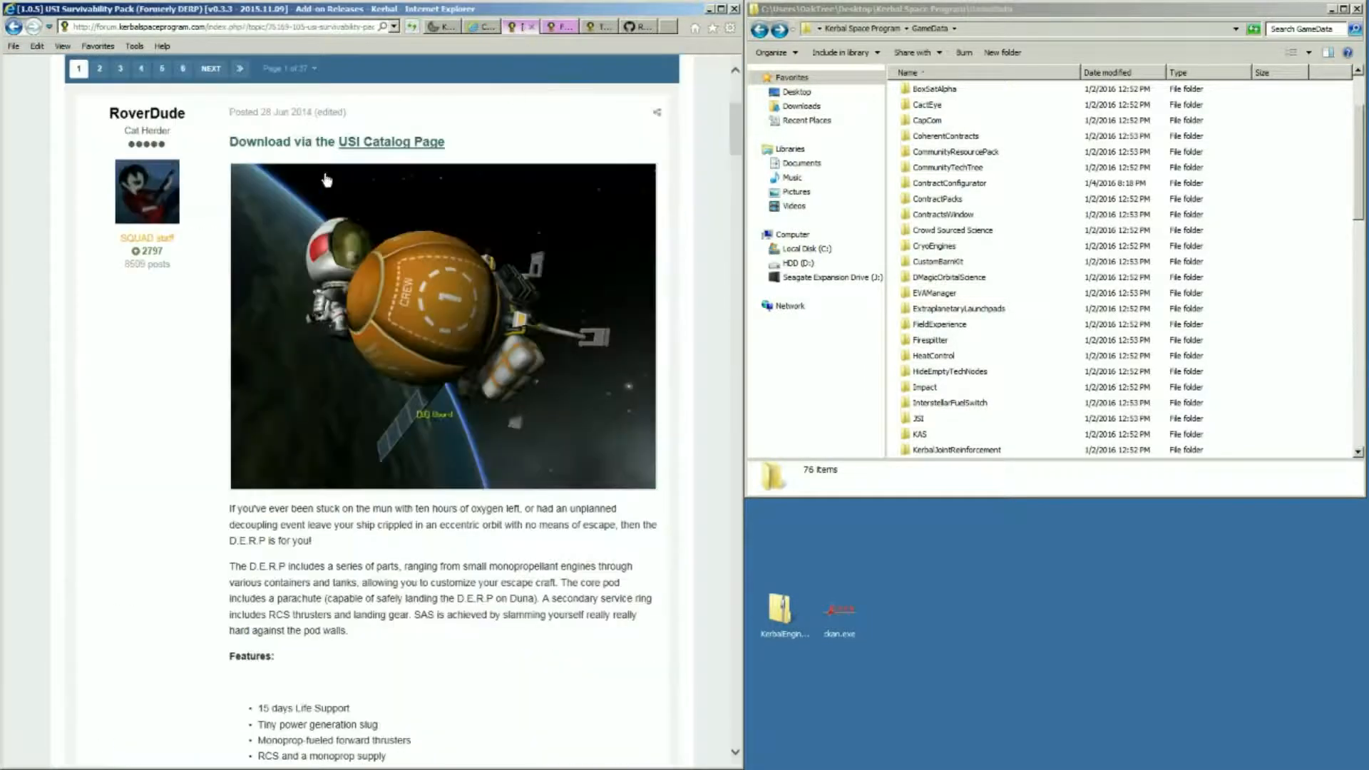
{"action": "left_click", "coordinate": [379, 148]}
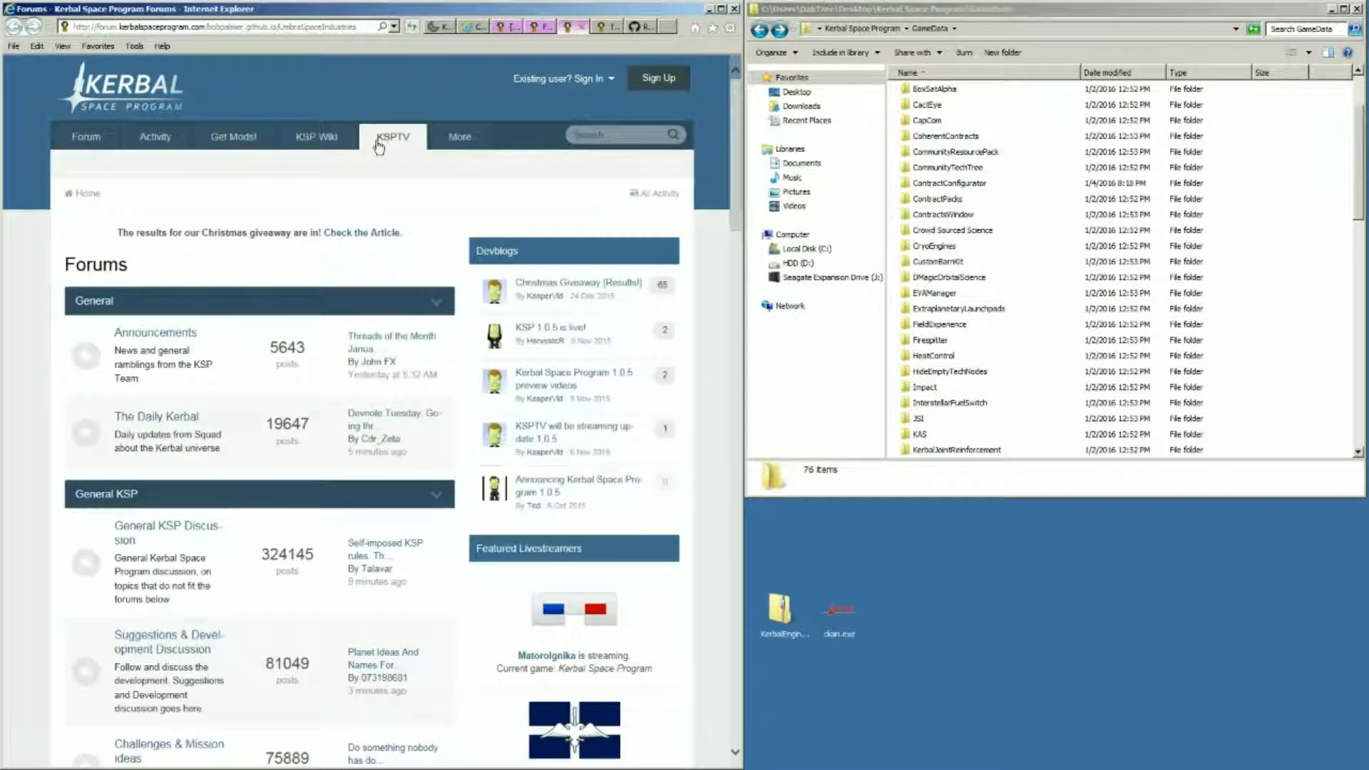
{"action": "left_click", "coordinate": [511, 26]}
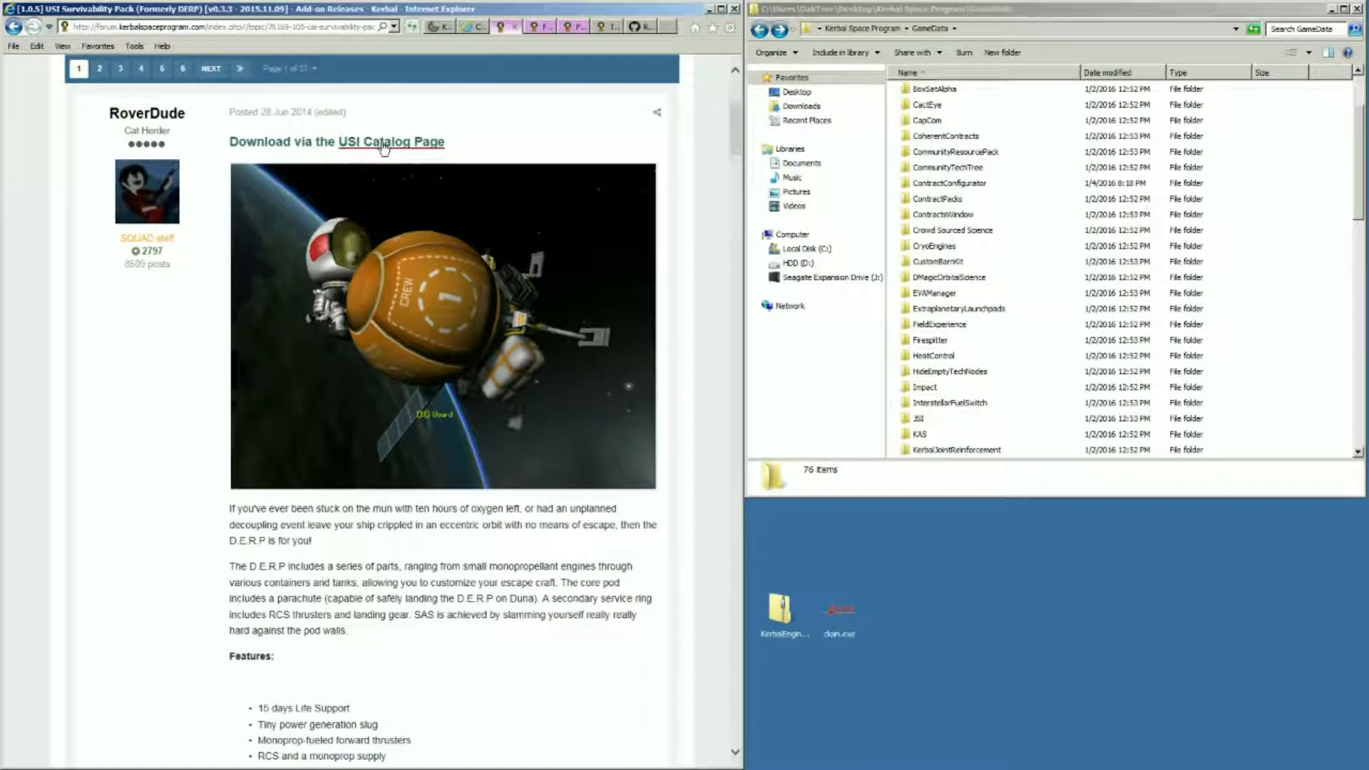
{"action": "left_click", "coordinate": [536, 26]}
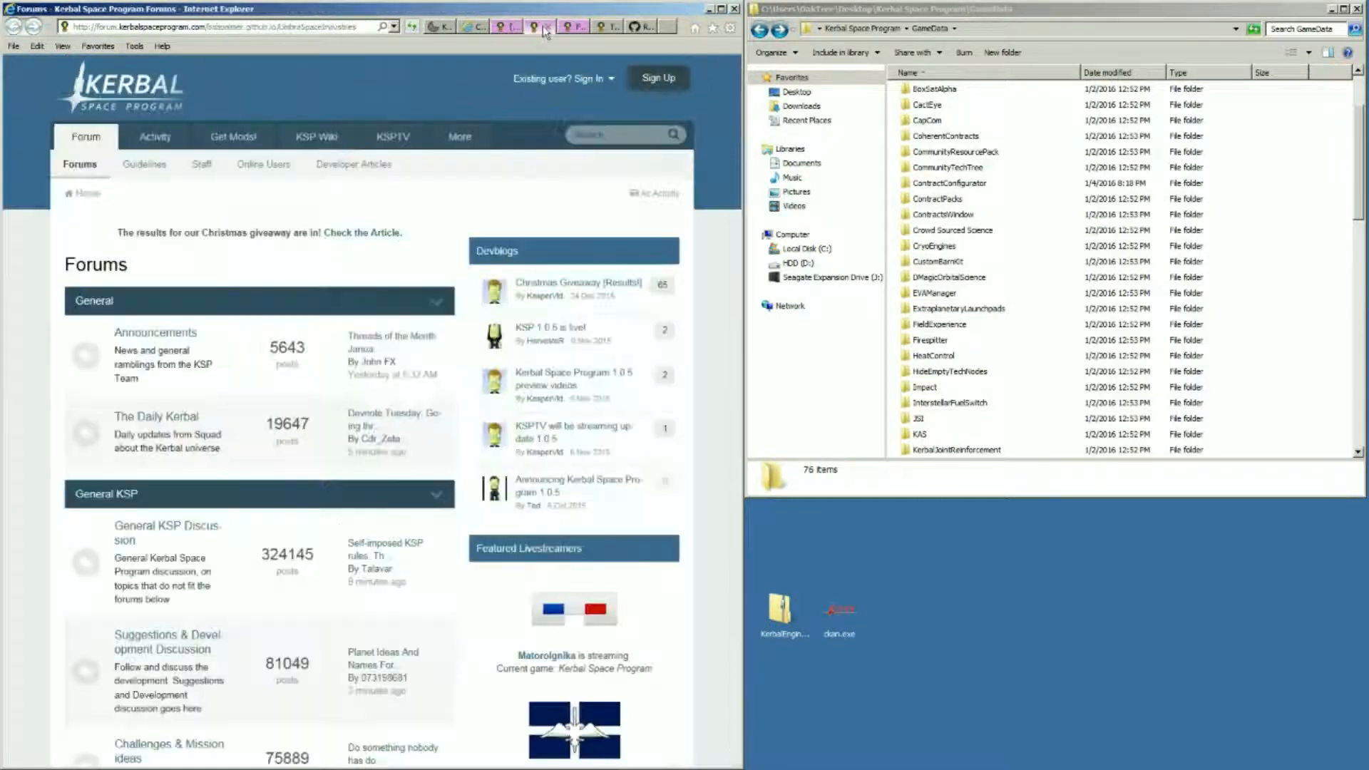
{"action": "scroll", "coordinate": [342, 274], "scroll_direction": "down", "scroll_amount": 8}
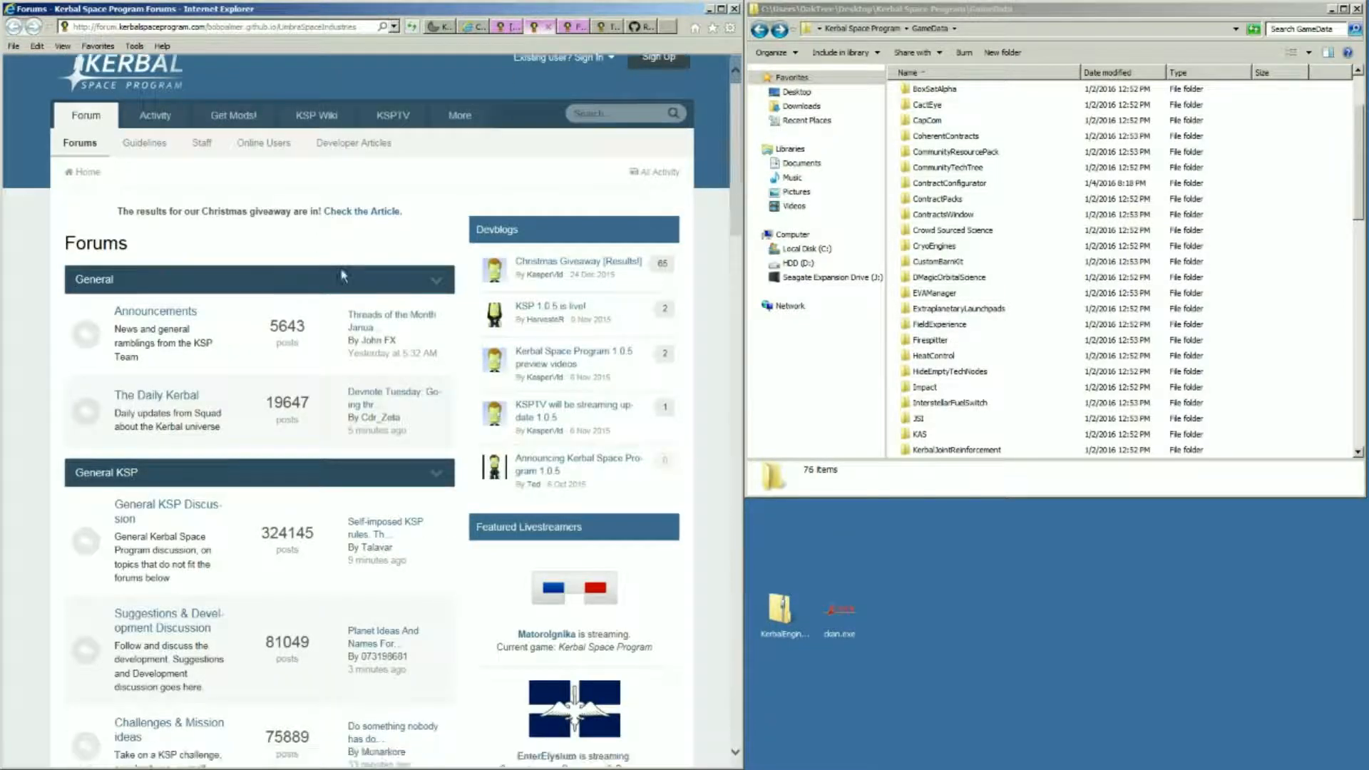
{"action": "scroll", "coordinate": [342, 275], "scroll_direction": "up", "scroll_amount": 8}
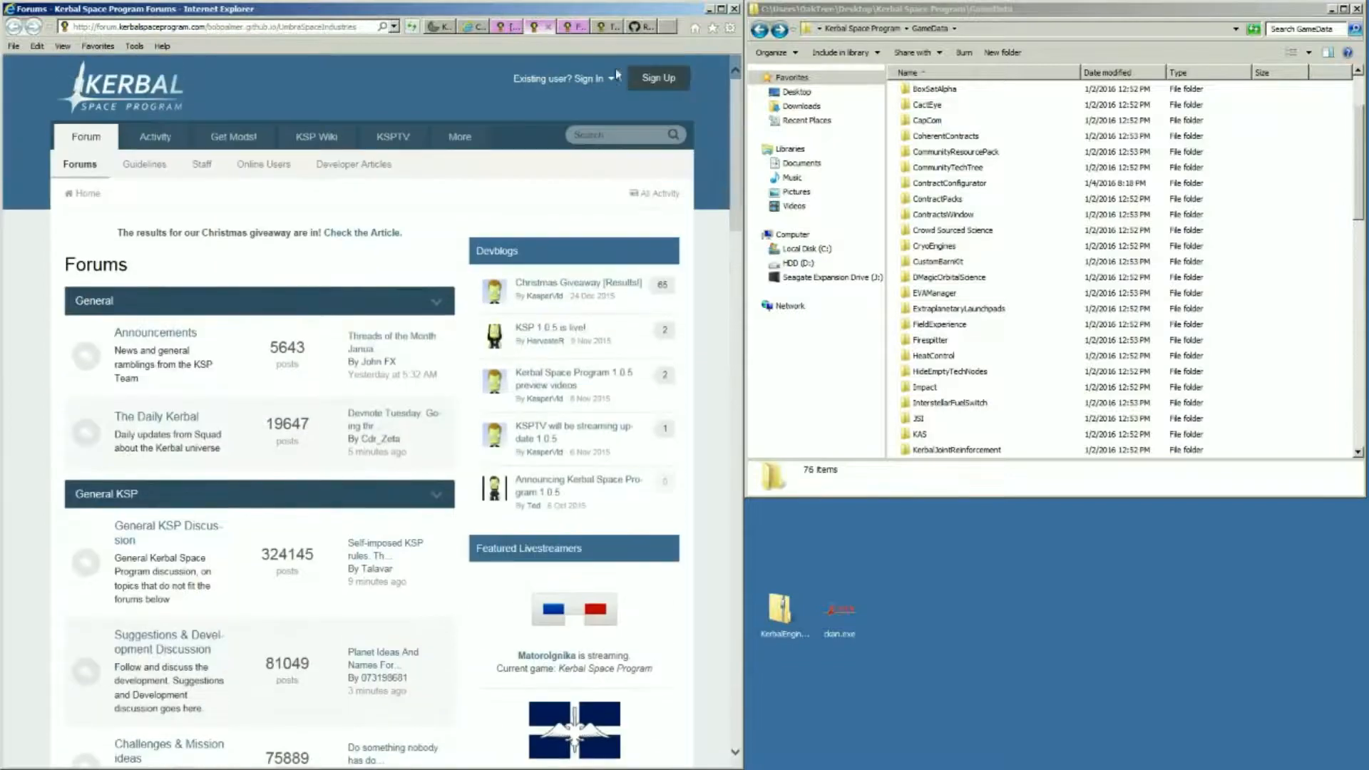
{"action": "left_click", "coordinate": [547, 27]}
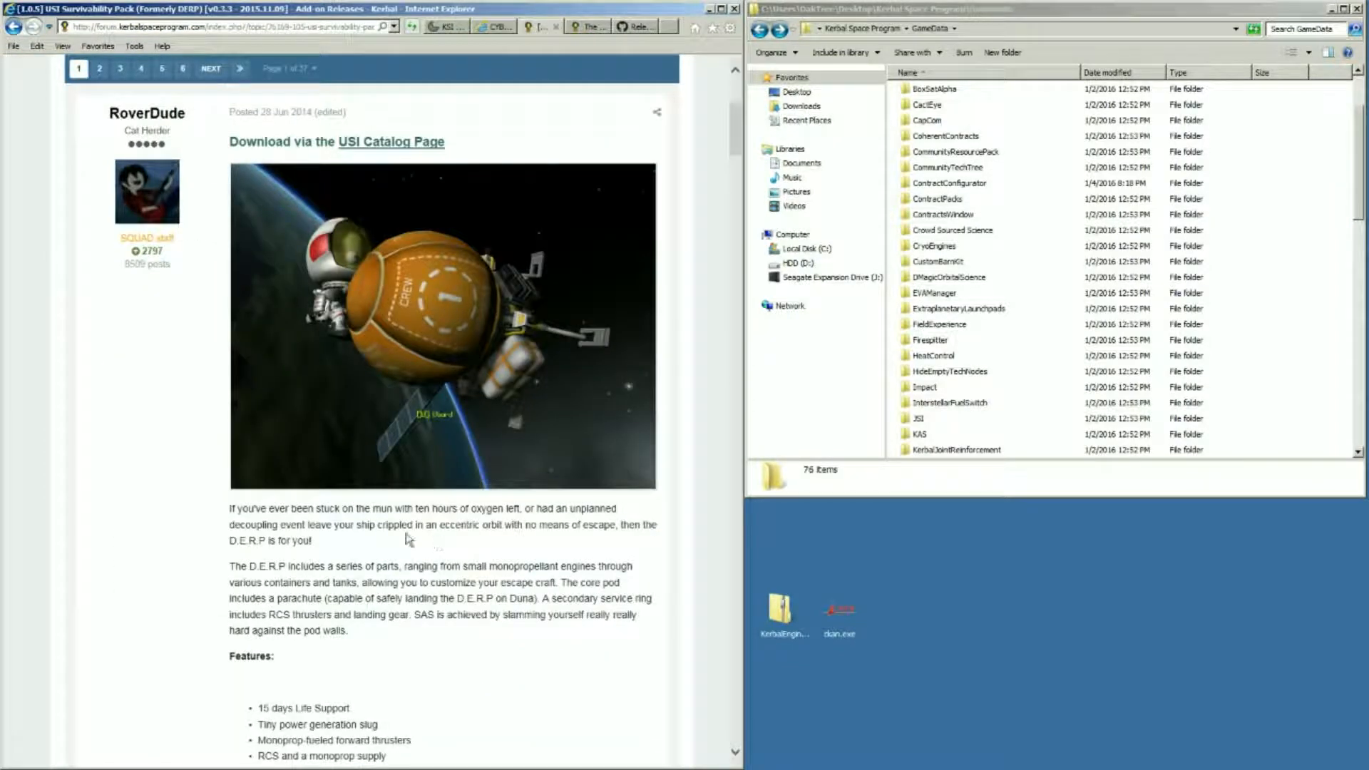
Examine the license notes, change log, feature list and title version of the USI Survivability Pack topic
{"action": "scroll", "coordinate": [411, 540], "scroll_direction": "down", "scroll_amount": 12}
{"action": "scroll", "coordinate": [410, 540], "scroll_direction": "down", "scroll_amount": 5}
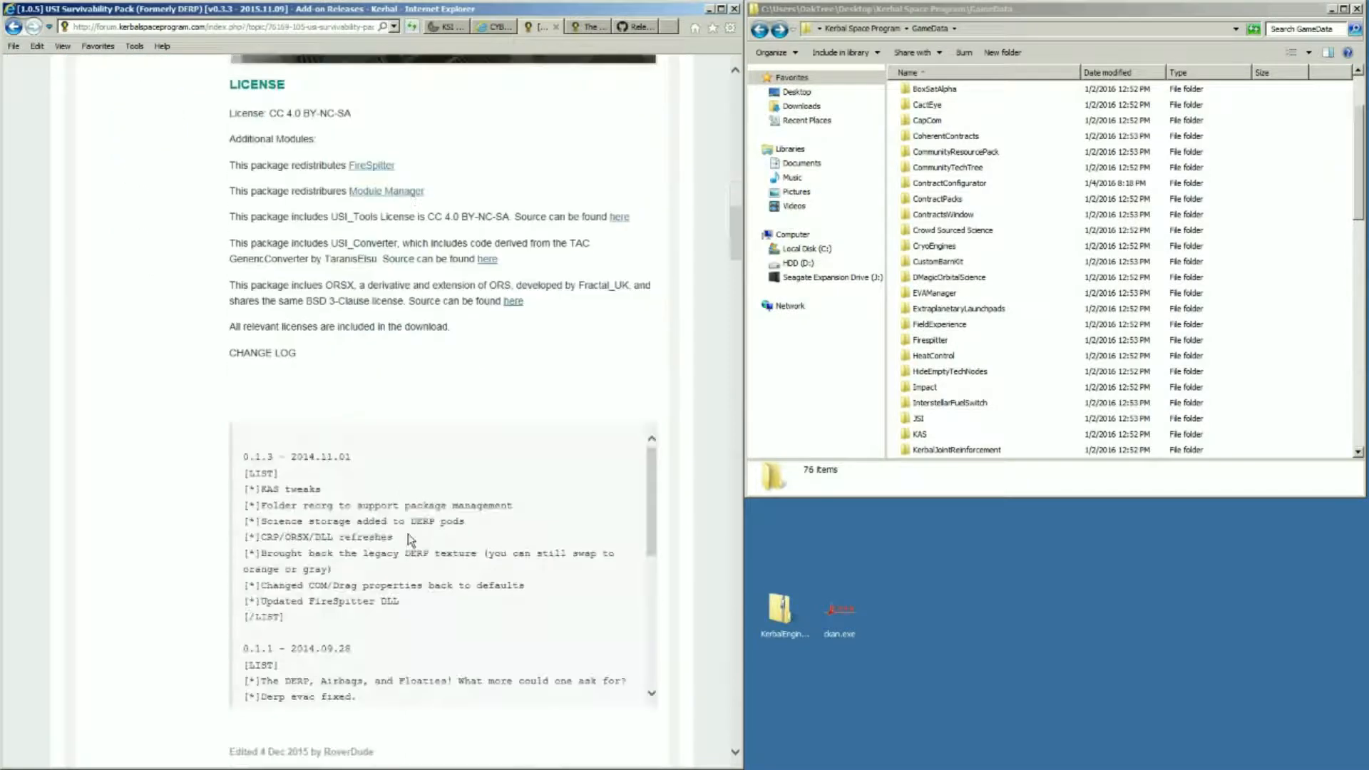
{"action": "scroll", "coordinate": [408, 533], "scroll_direction": "down", "scroll_amount": 3}
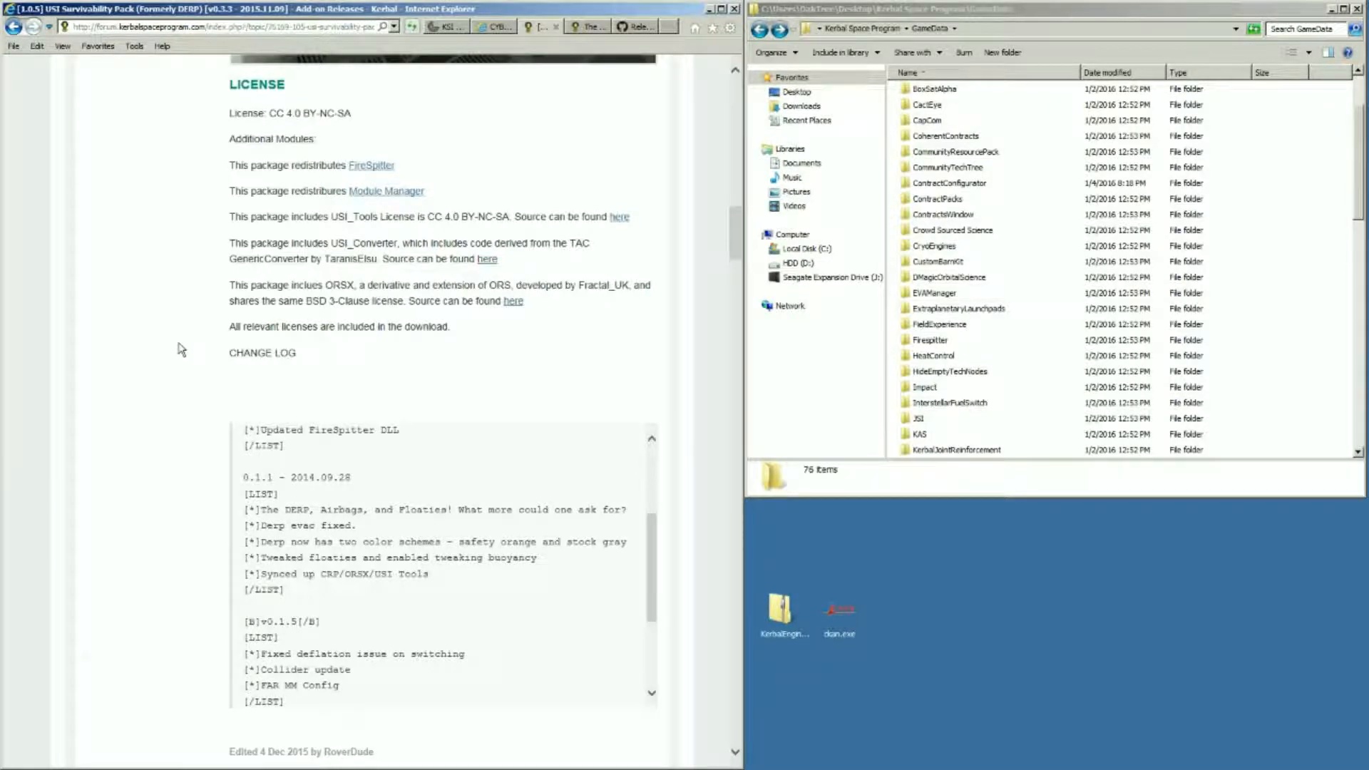
{"action": "scroll", "coordinate": [180, 349], "scroll_direction": "down", "scroll_amount": 3}
{"action": "scroll", "coordinate": [179, 350], "scroll_direction": "up", "scroll_amount": 5}
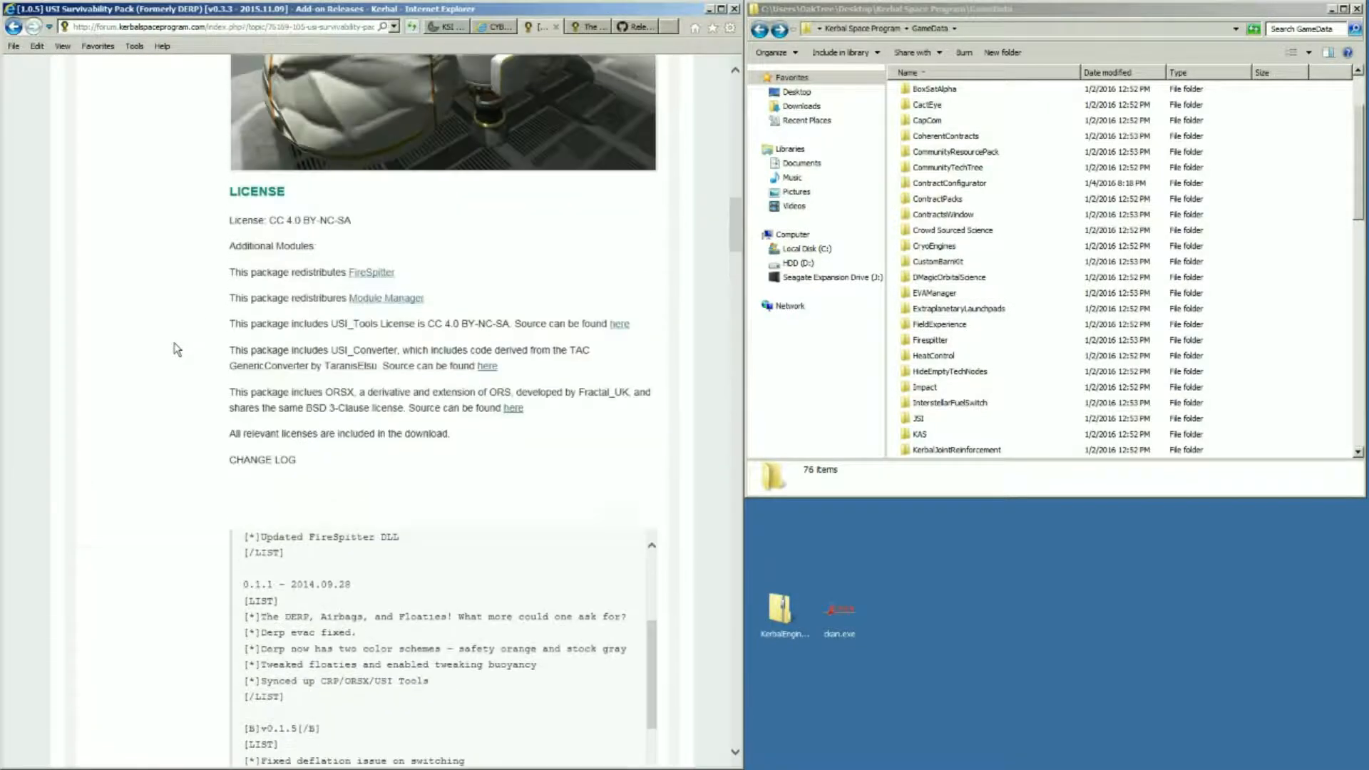
{"action": "scroll", "coordinate": [176, 349], "scroll_direction": "up", "scroll_amount": 15}
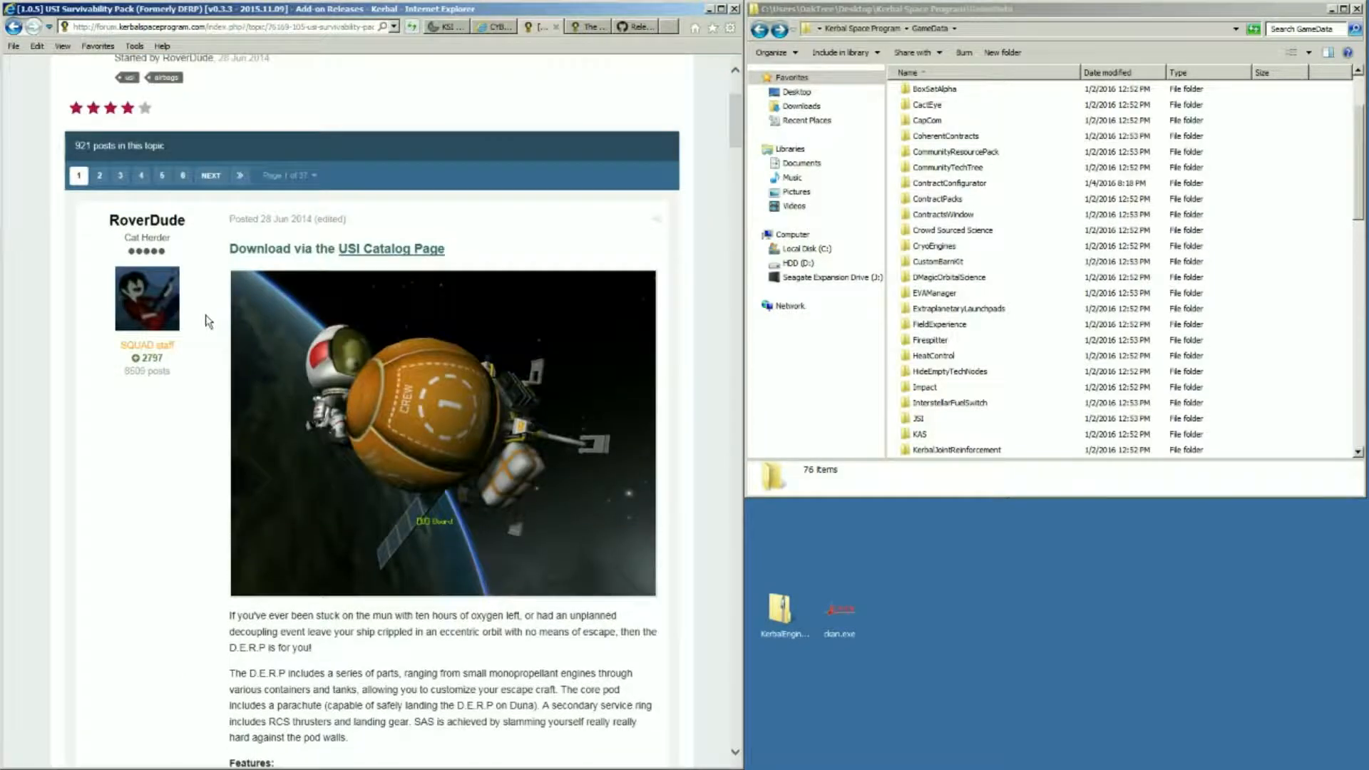
{"action": "scroll", "coordinate": [206, 320], "scroll_direction": "down", "scroll_amount": 3}
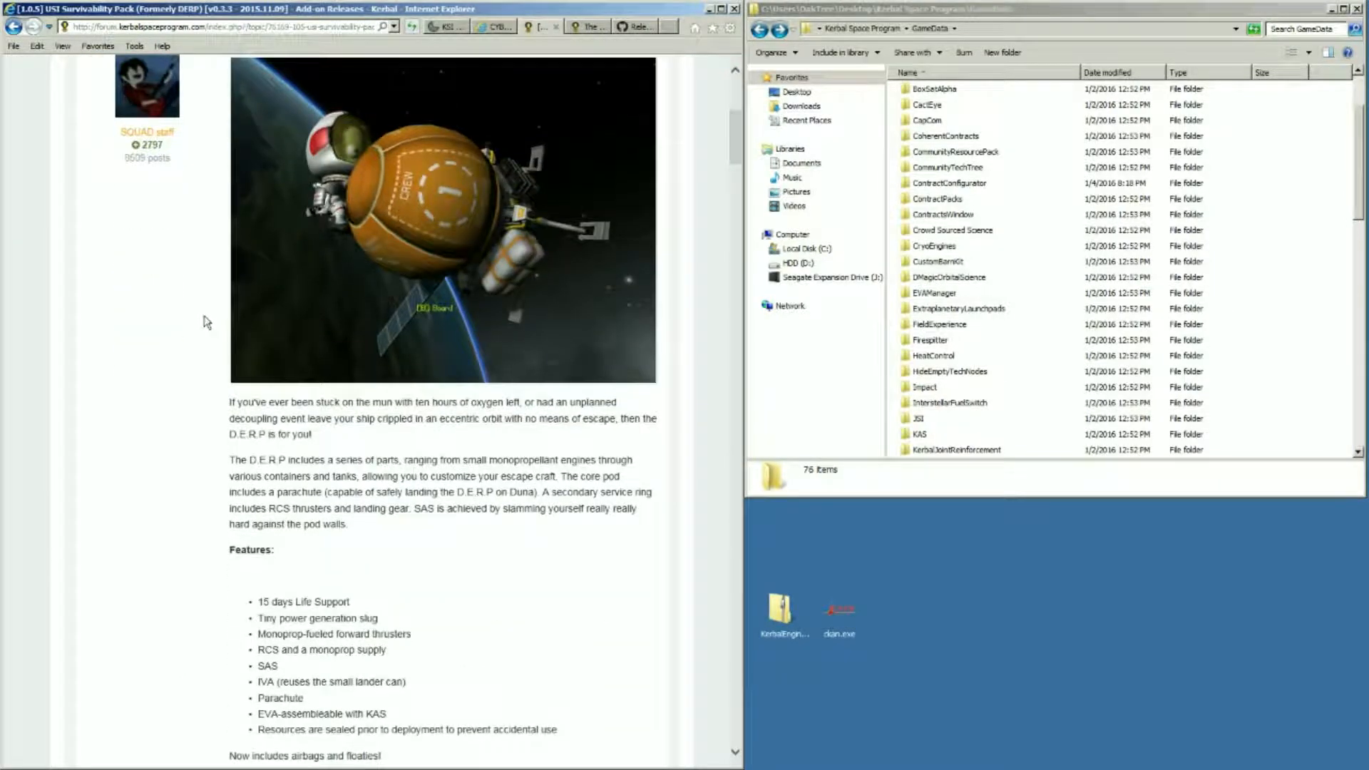
{"action": "scroll", "coordinate": [202, 320], "scroll_direction": "up", "scroll_amount": 4}
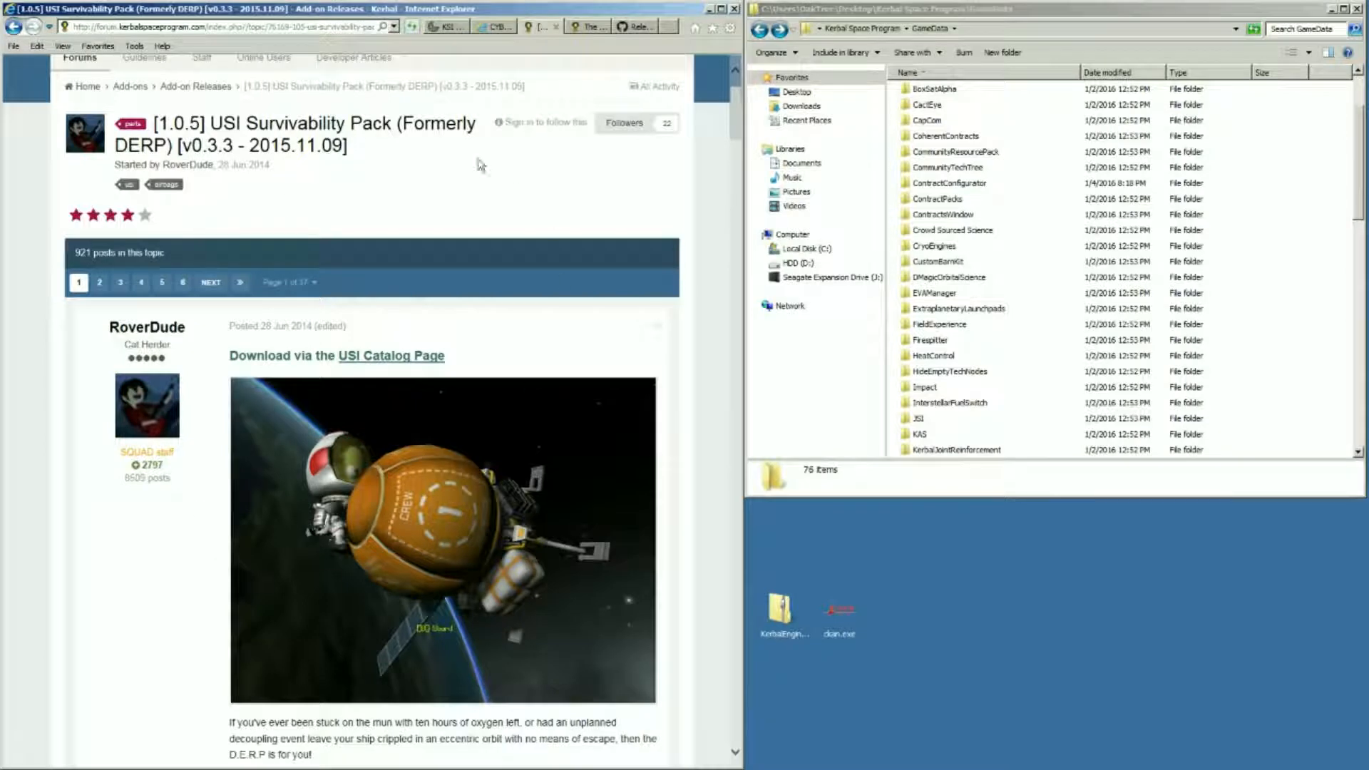
{"action": "scroll", "coordinate": [321, 231], "scroll_direction": "up", "scroll_amount": 2}
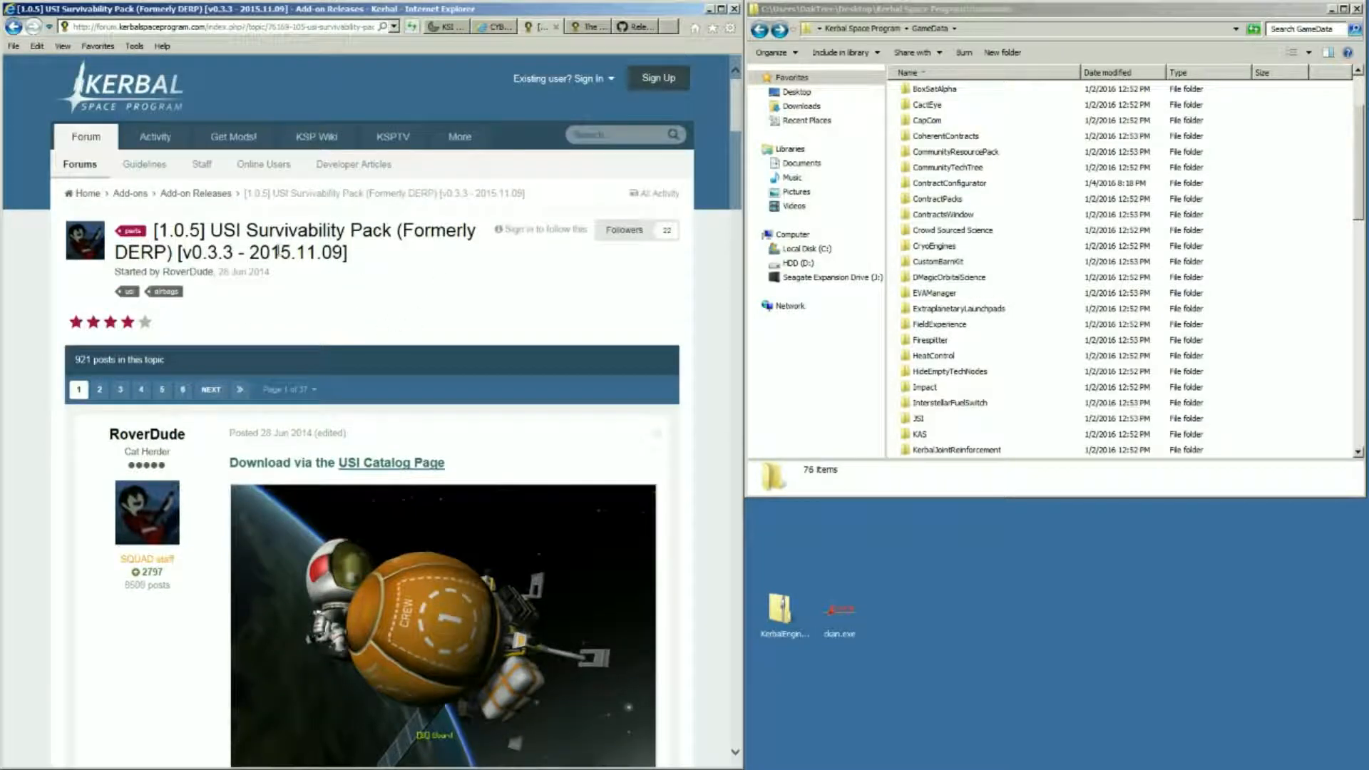
Return to the Add-on Releases list, open the Precise Maneuver editor topic and review its screenshots, update notes and download links
{"action": "key", "text": "alt+Left"}
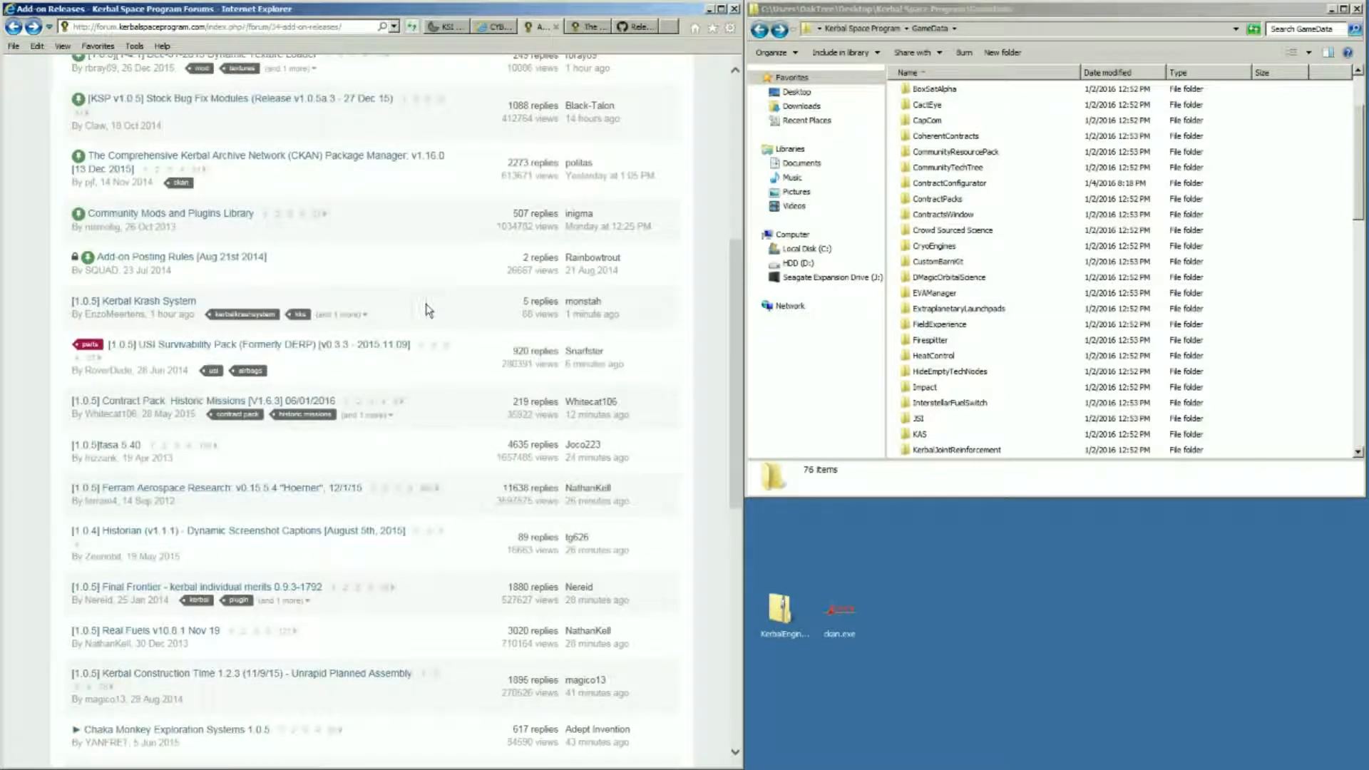
{"action": "scroll", "coordinate": [367, 508], "scroll_direction": "down", "scroll_amount": 3}
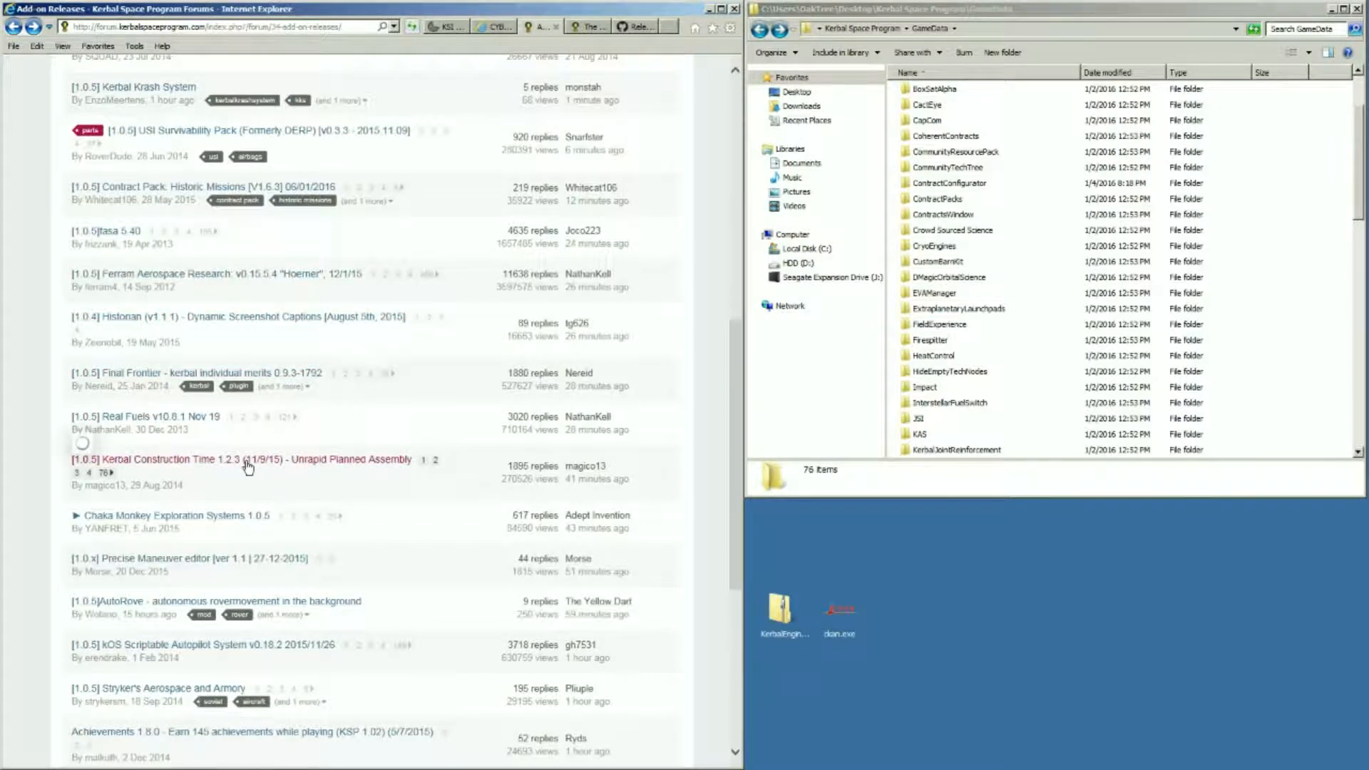
{"action": "left_click", "coordinate": [217, 561]}
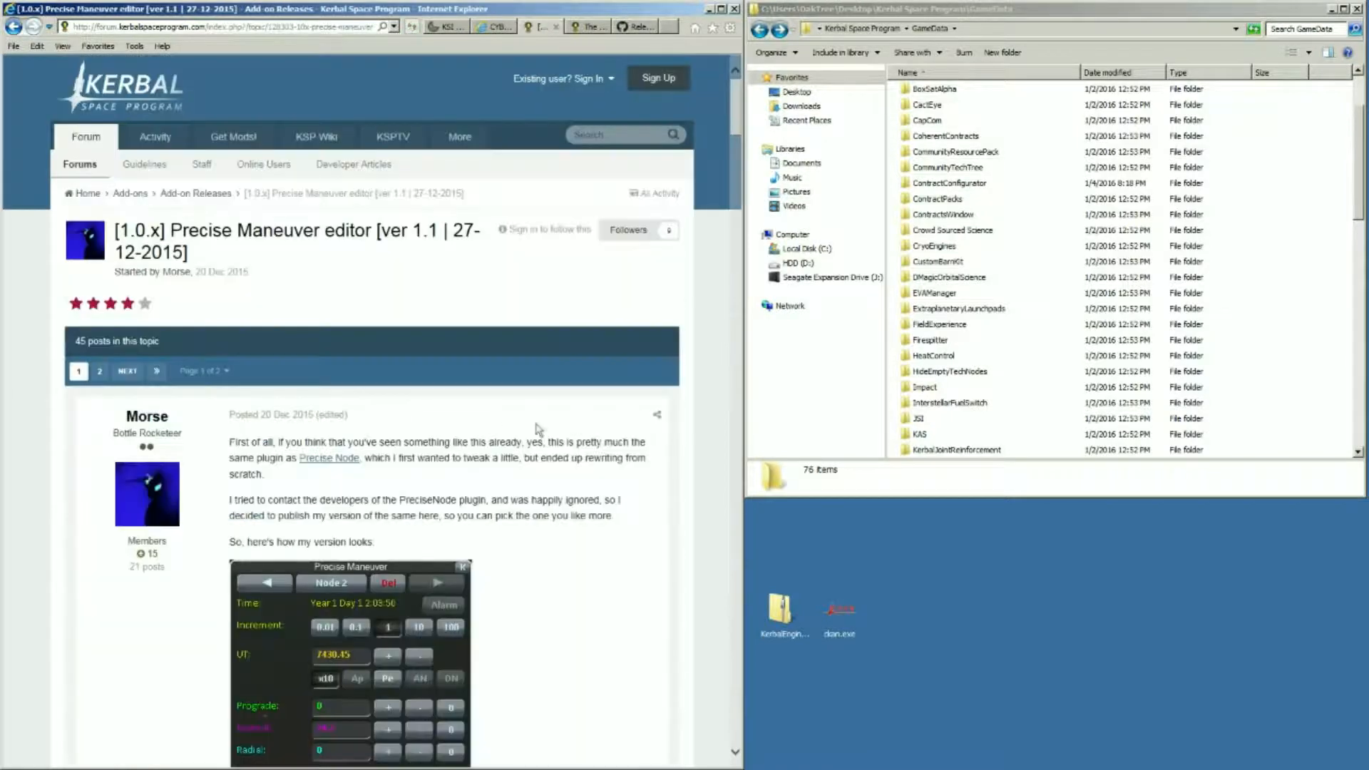
{"action": "scroll", "coordinate": [542, 428], "scroll_direction": "down", "scroll_amount": 3}
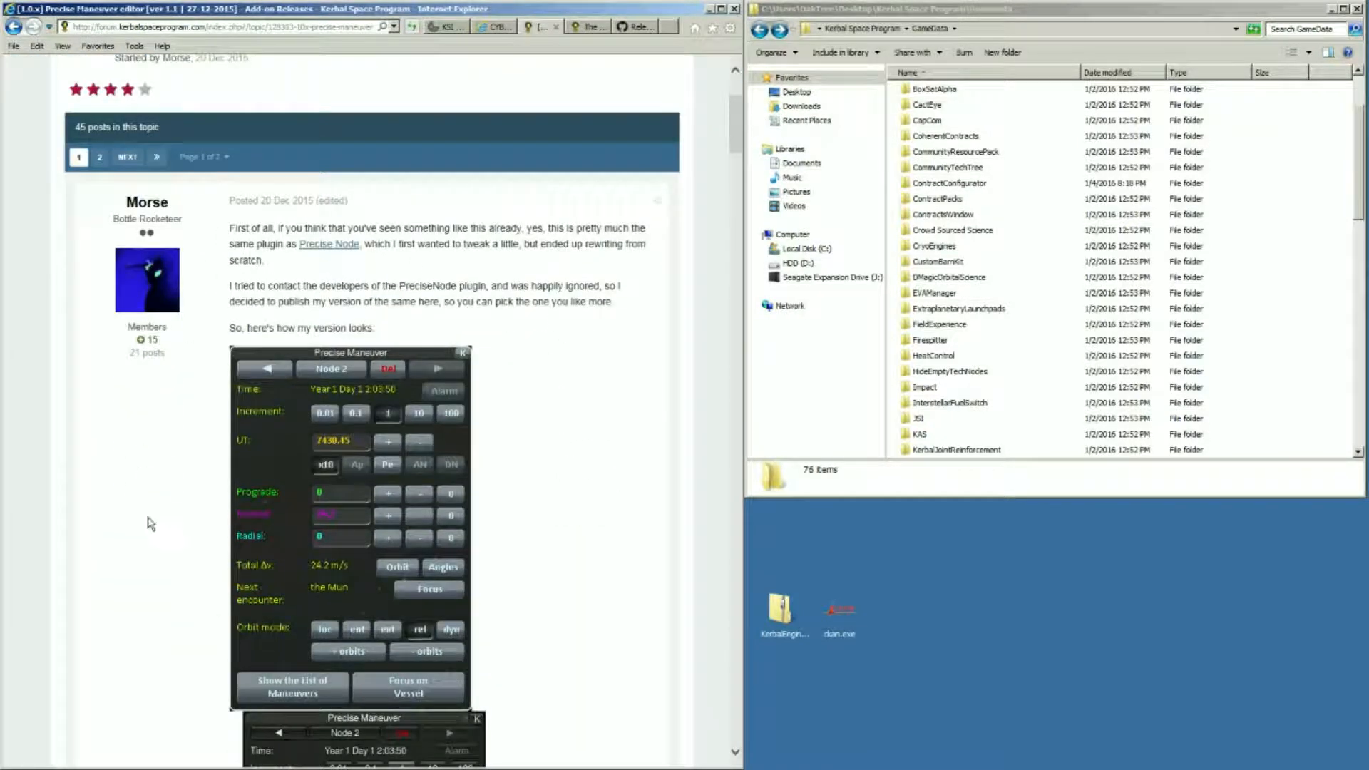
{"action": "scroll", "coordinate": [590, 485], "scroll_direction": "down", "scroll_amount": 7}
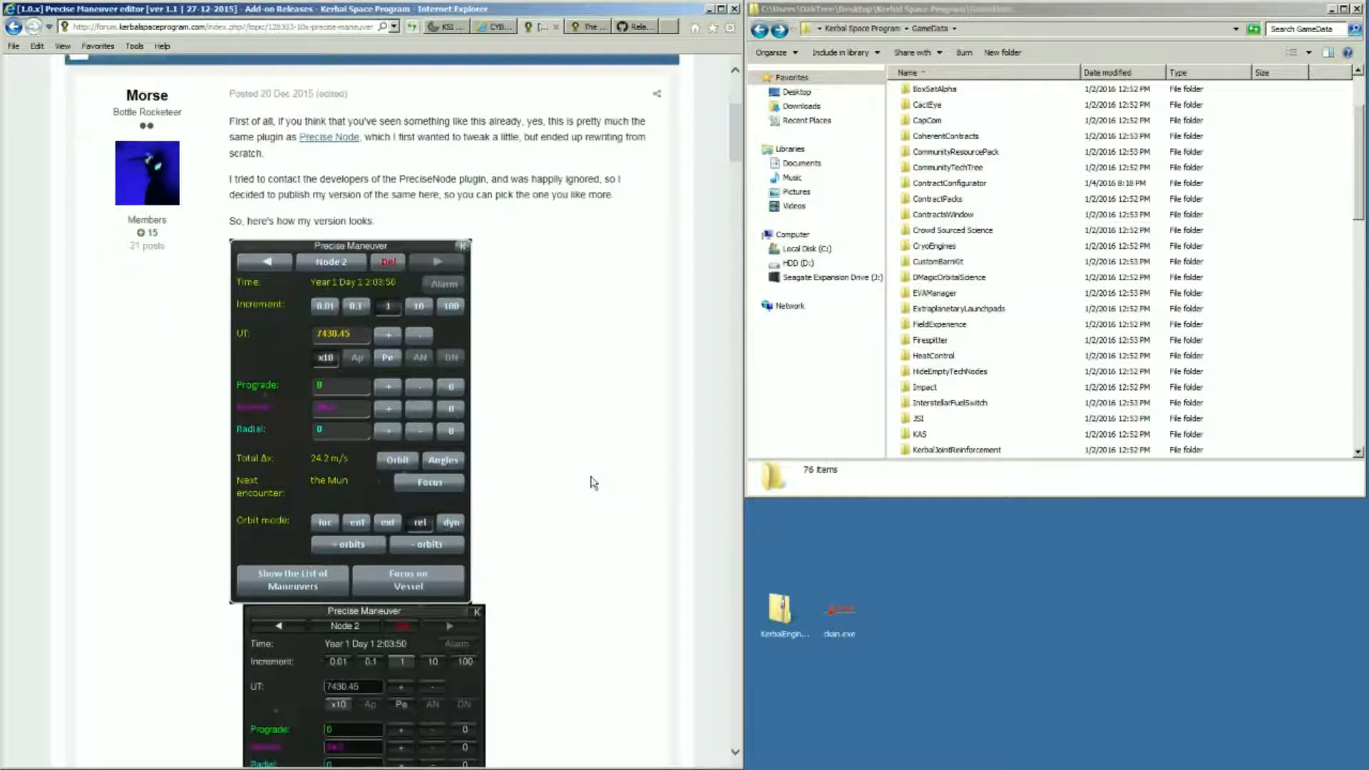
{"action": "scroll", "coordinate": [591, 476], "scroll_direction": "up", "scroll_amount": 8}
{"action": "scroll", "coordinate": [592, 472], "scroll_direction": "up", "scroll_amount": 3}
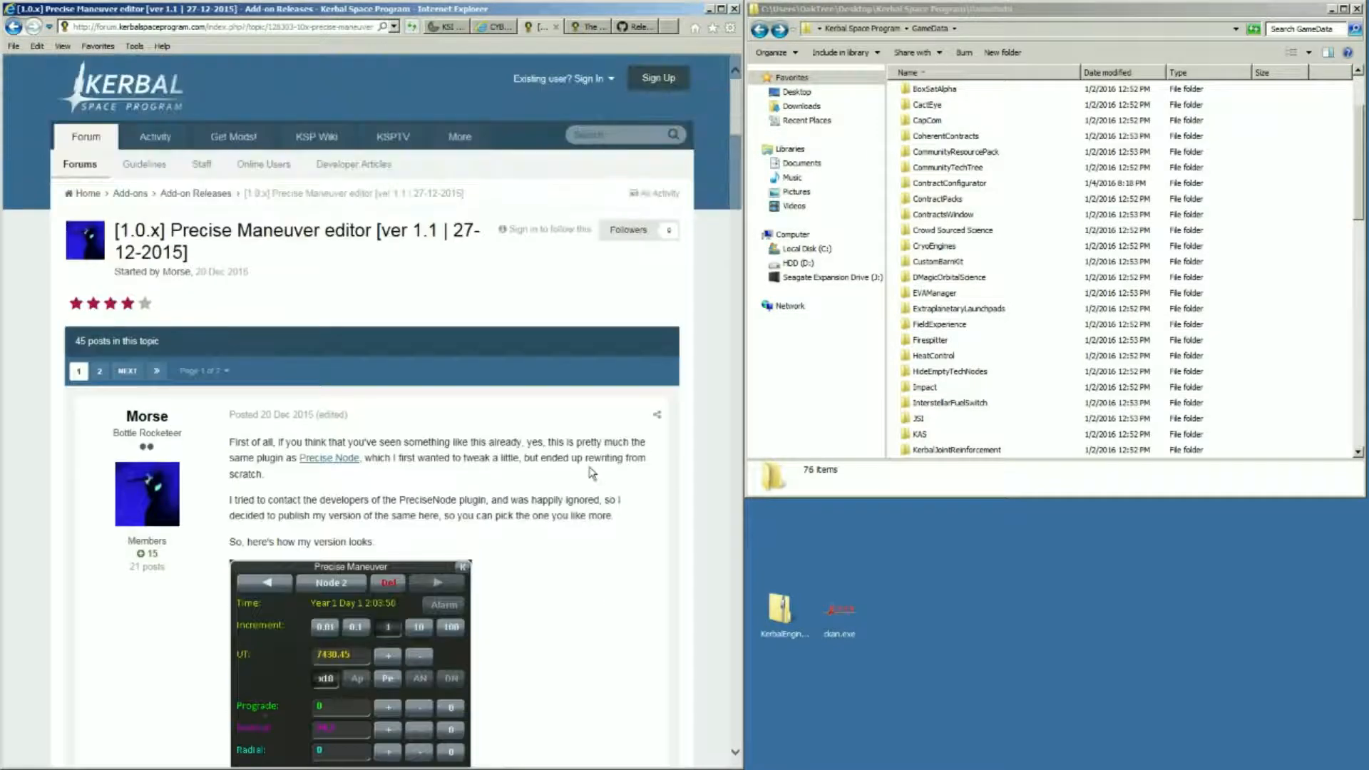
{"action": "scroll", "coordinate": [589, 473], "scroll_direction": "down", "scroll_amount": 8}
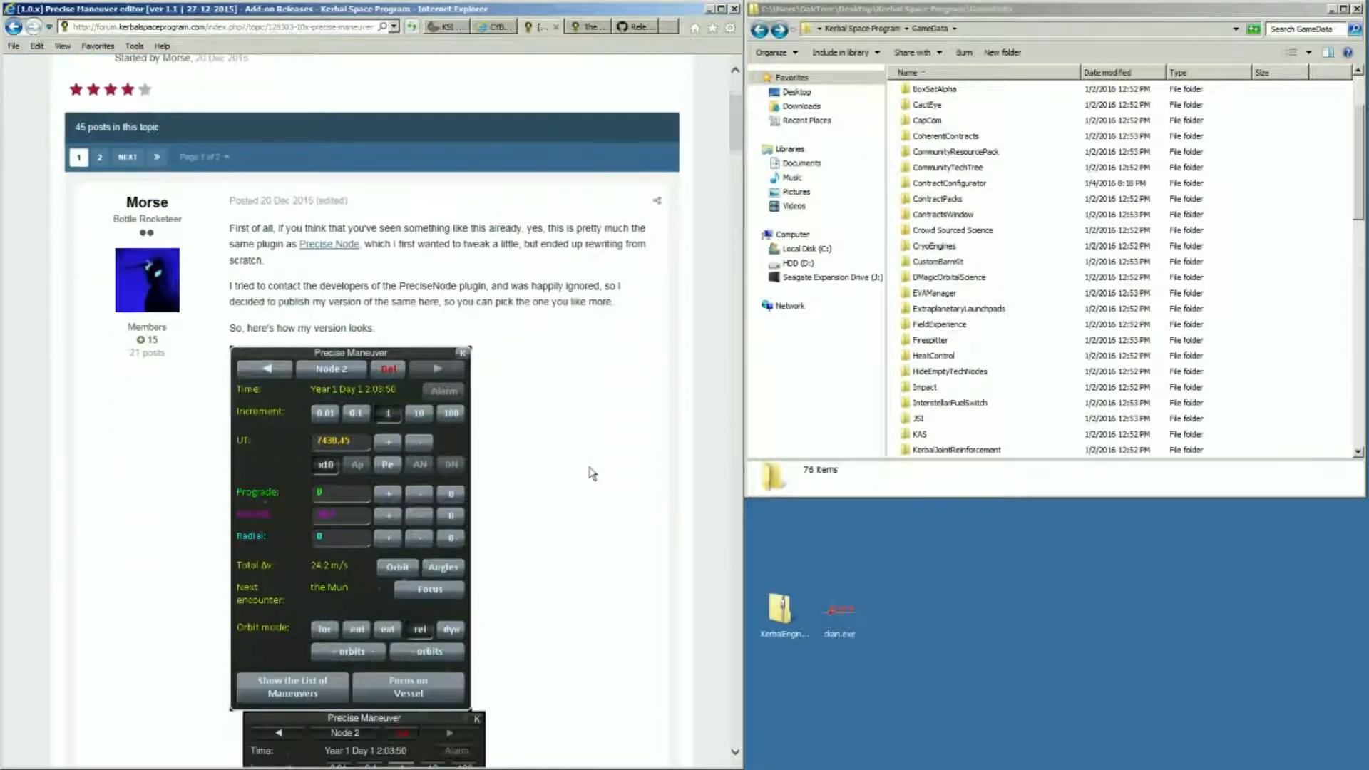
{"action": "scroll", "coordinate": [589, 473], "scroll_direction": "down", "scroll_amount": 4}
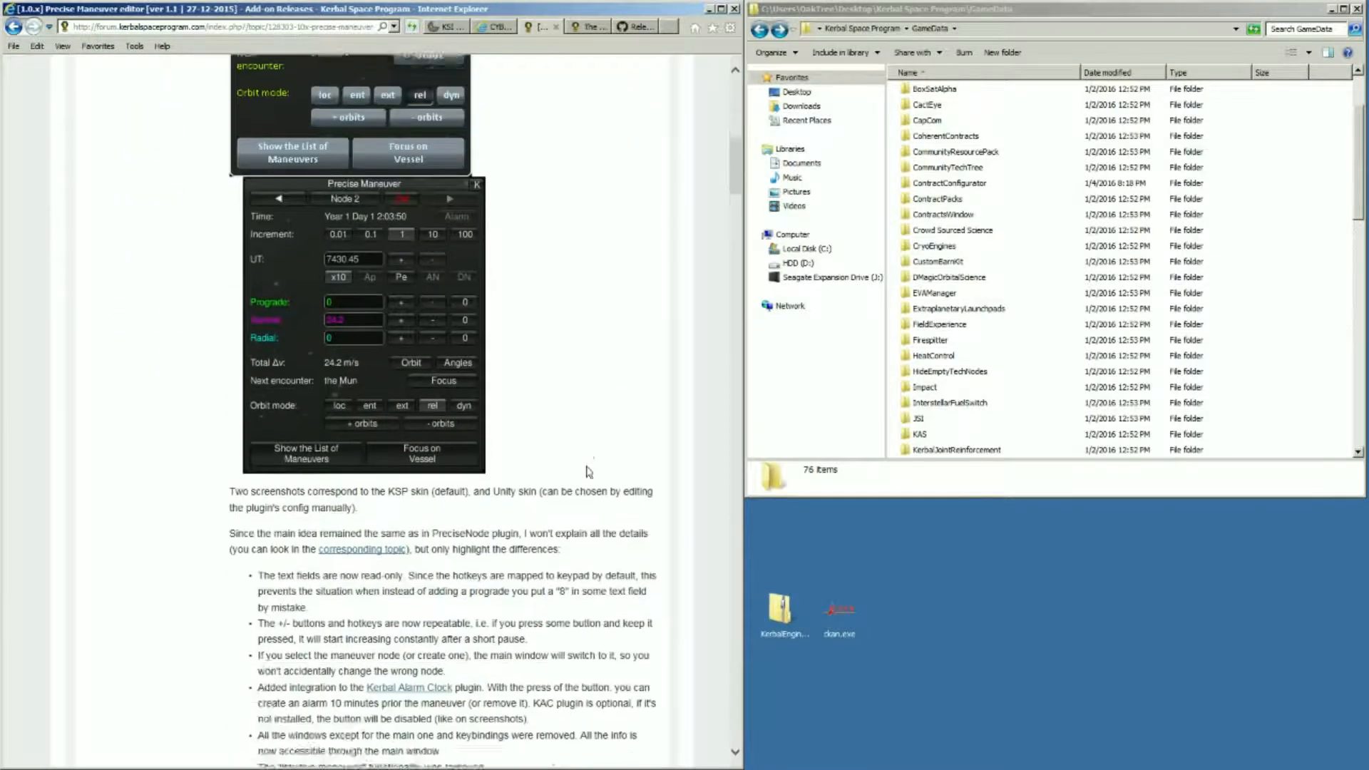
{"action": "scroll", "coordinate": [438, 598], "scroll_direction": "down", "scroll_amount": 3}
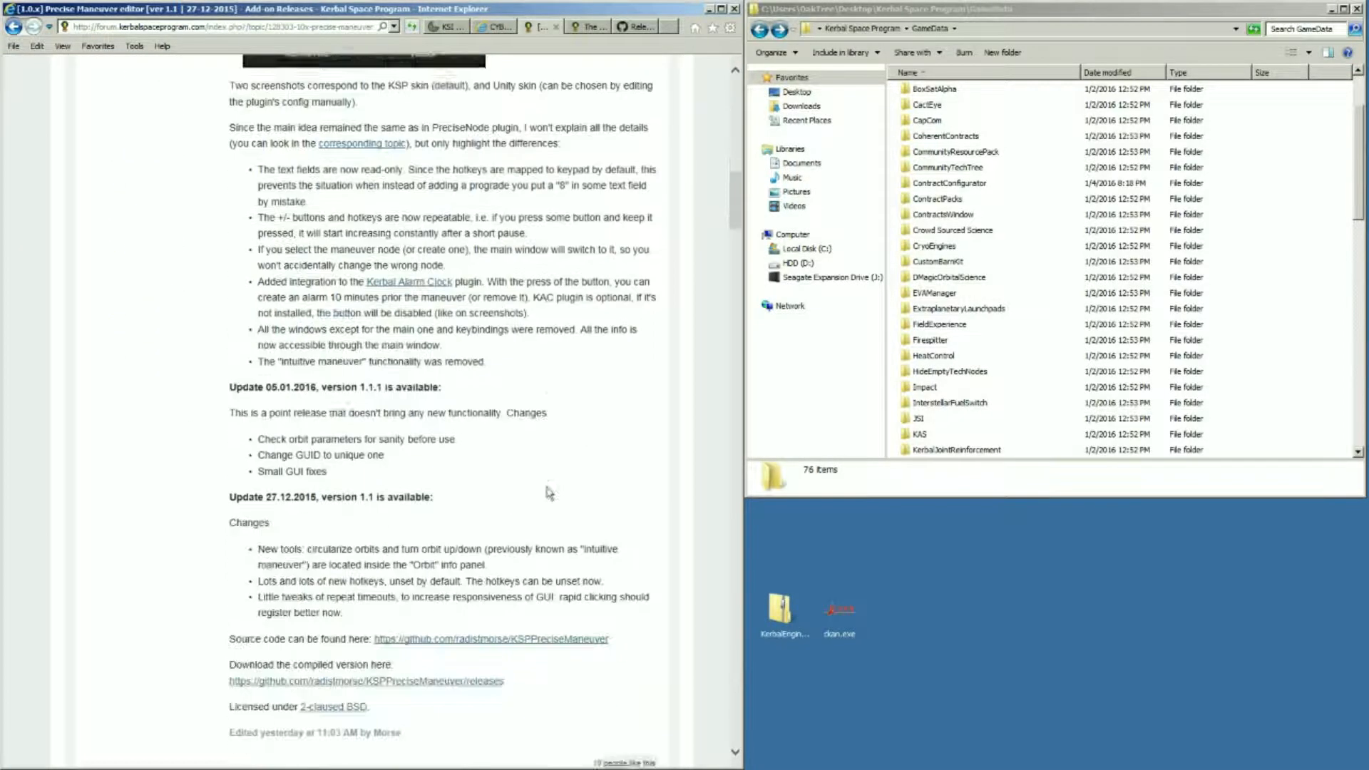
Go back to the Add-on Releases list and revisit Kerbal Stuff's mod categories and the KerbalEngineer GitHub page
{"action": "key", "text": "alt+Left"}
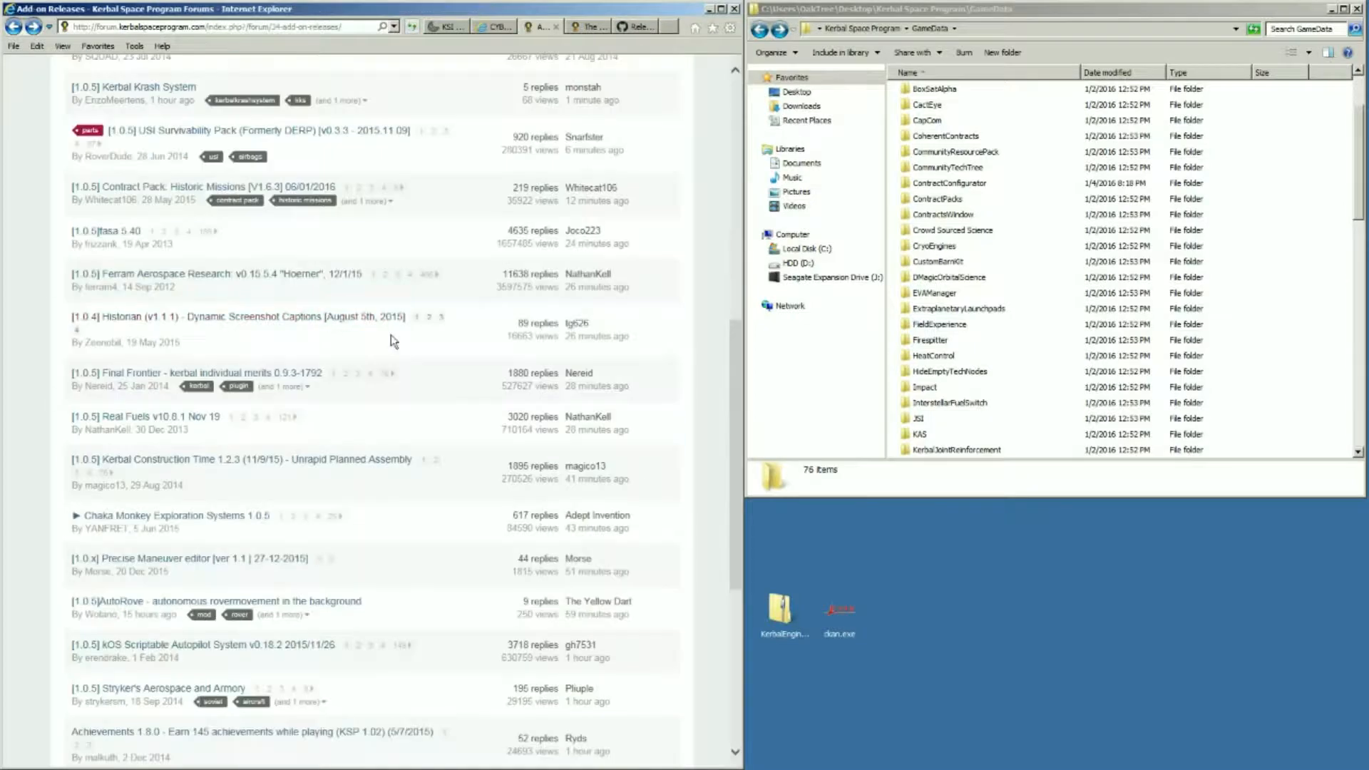
{"action": "left_click", "coordinate": [444, 26]}
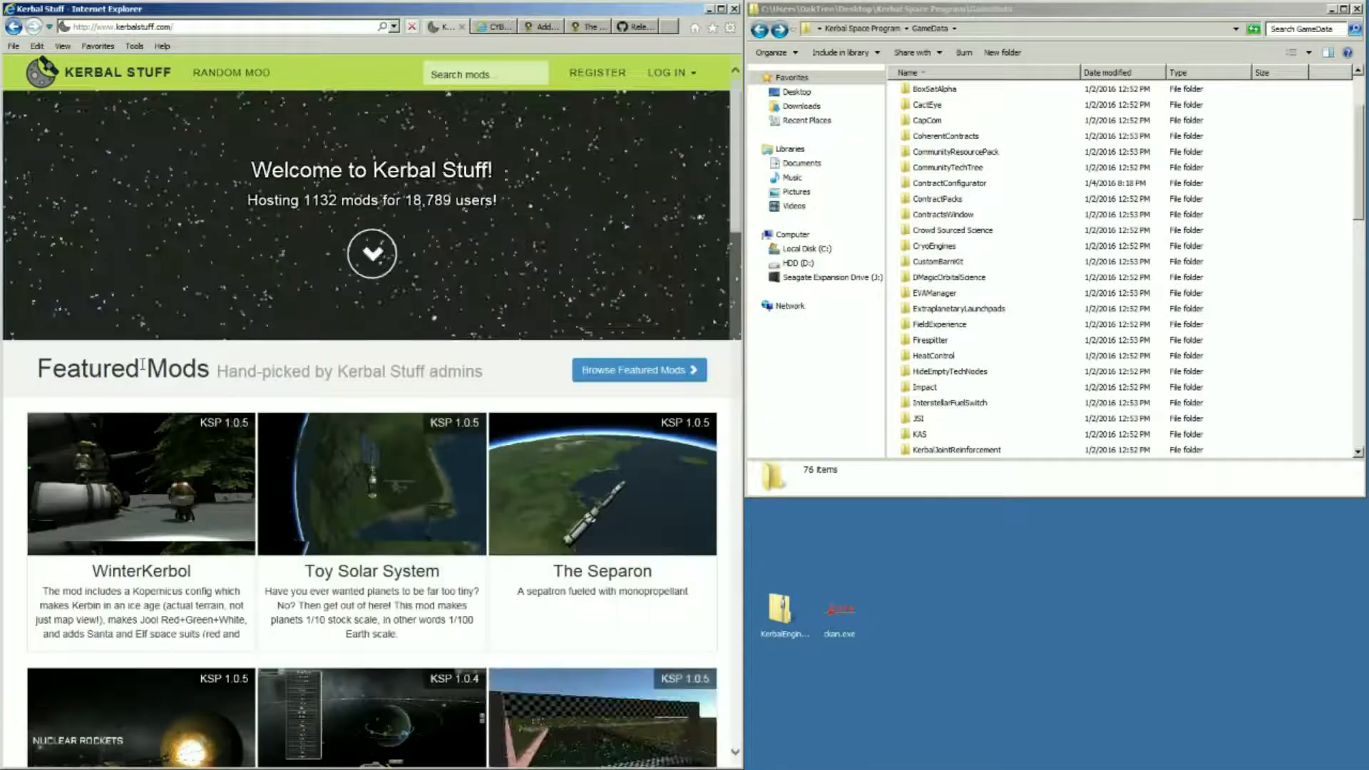
{"action": "scroll", "coordinate": [142, 365], "scroll_direction": "down", "scroll_amount": 6}
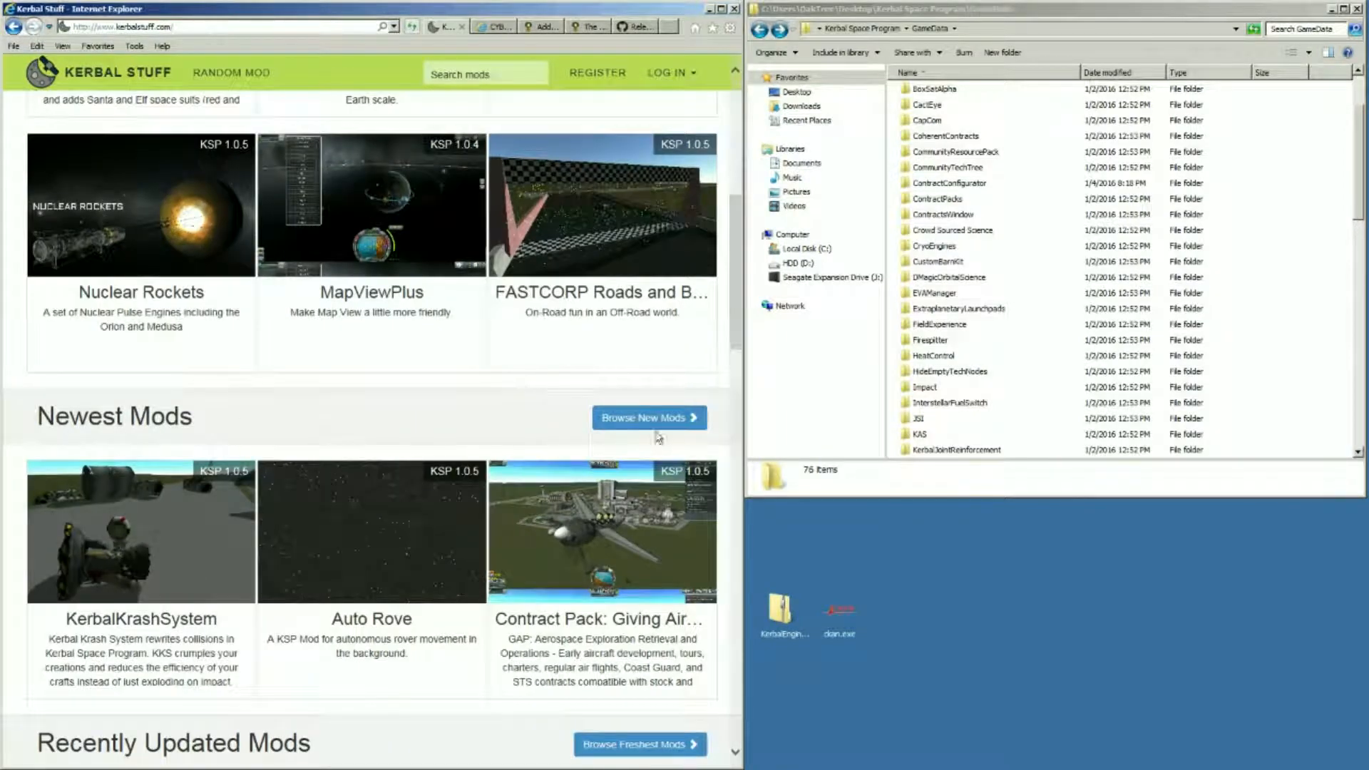
{"action": "scroll", "coordinate": [667, 428], "scroll_direction": "down", "scroll_amount": 4}
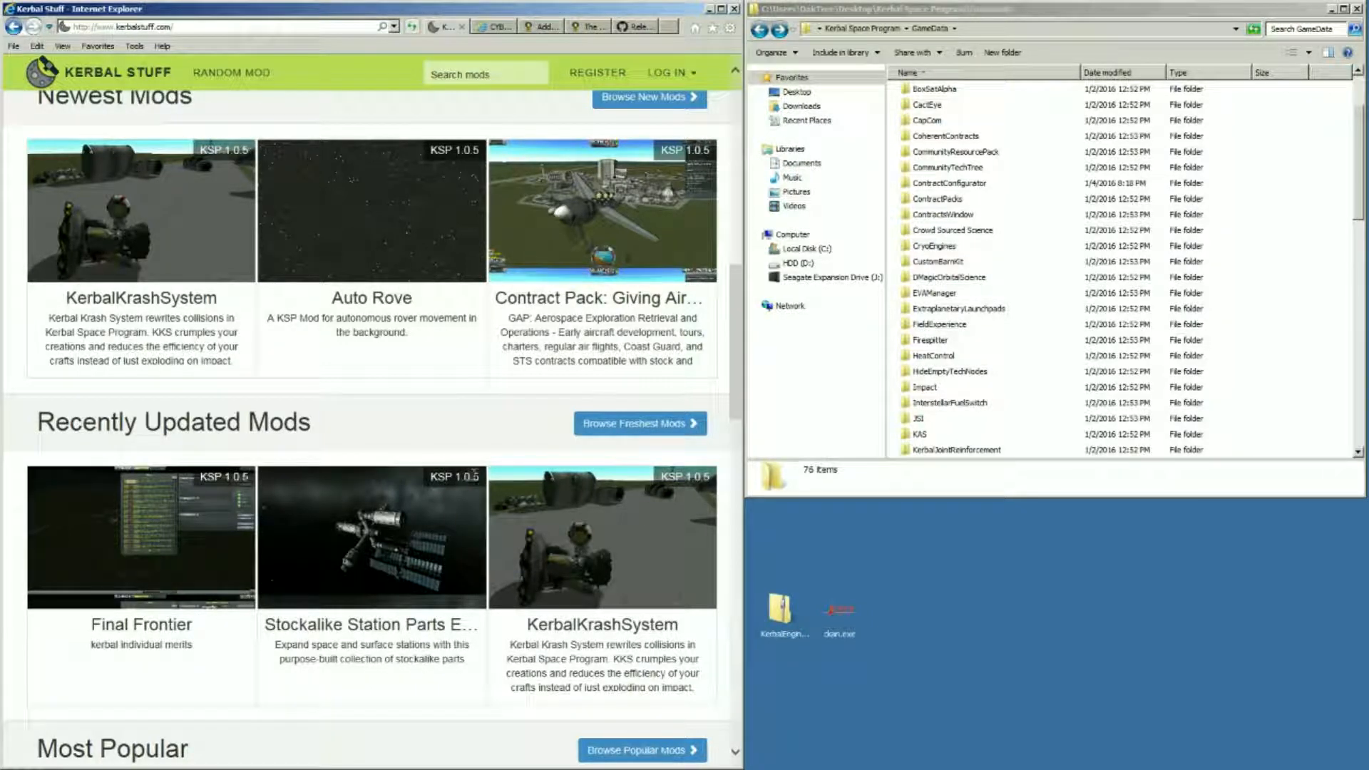
{"action": "left_click", "coordinate": [499, 26]}
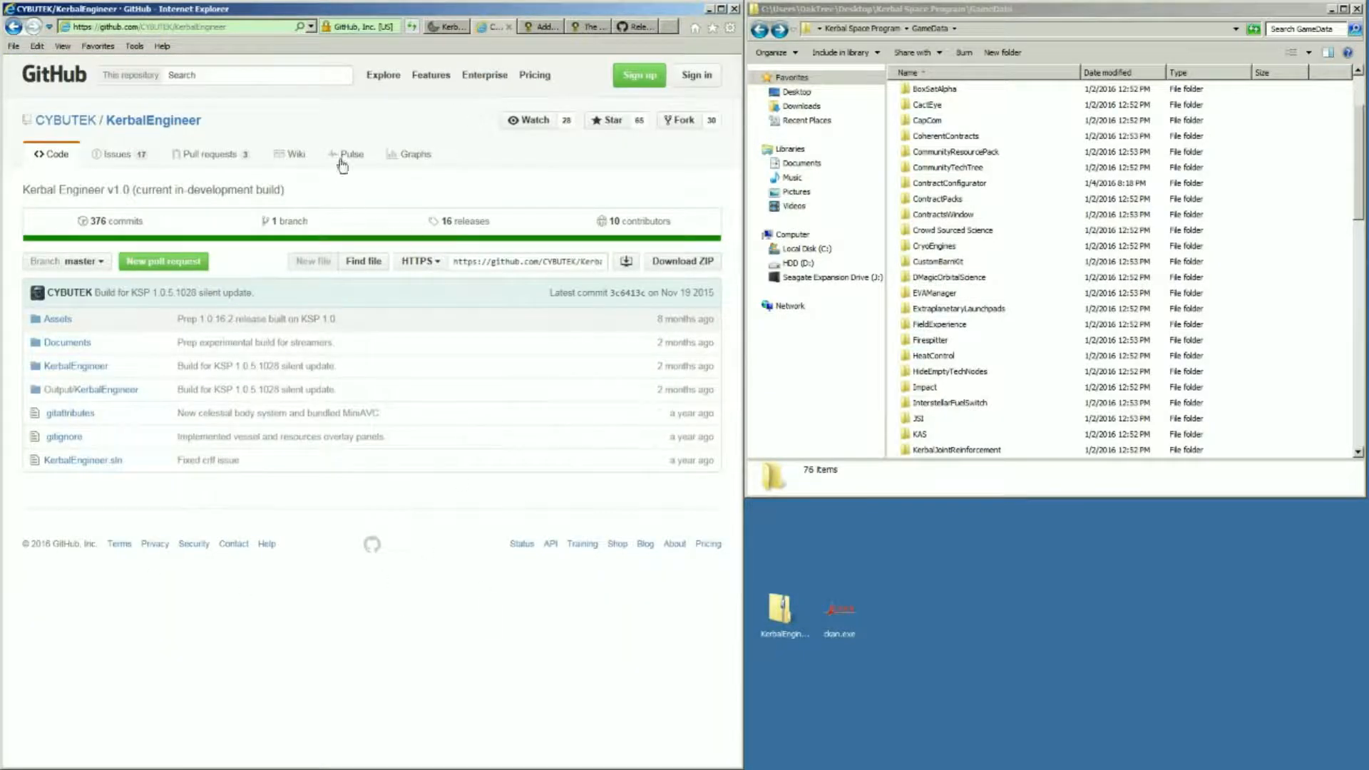
{"action": "left_click", "coordinate": [542, 27]}
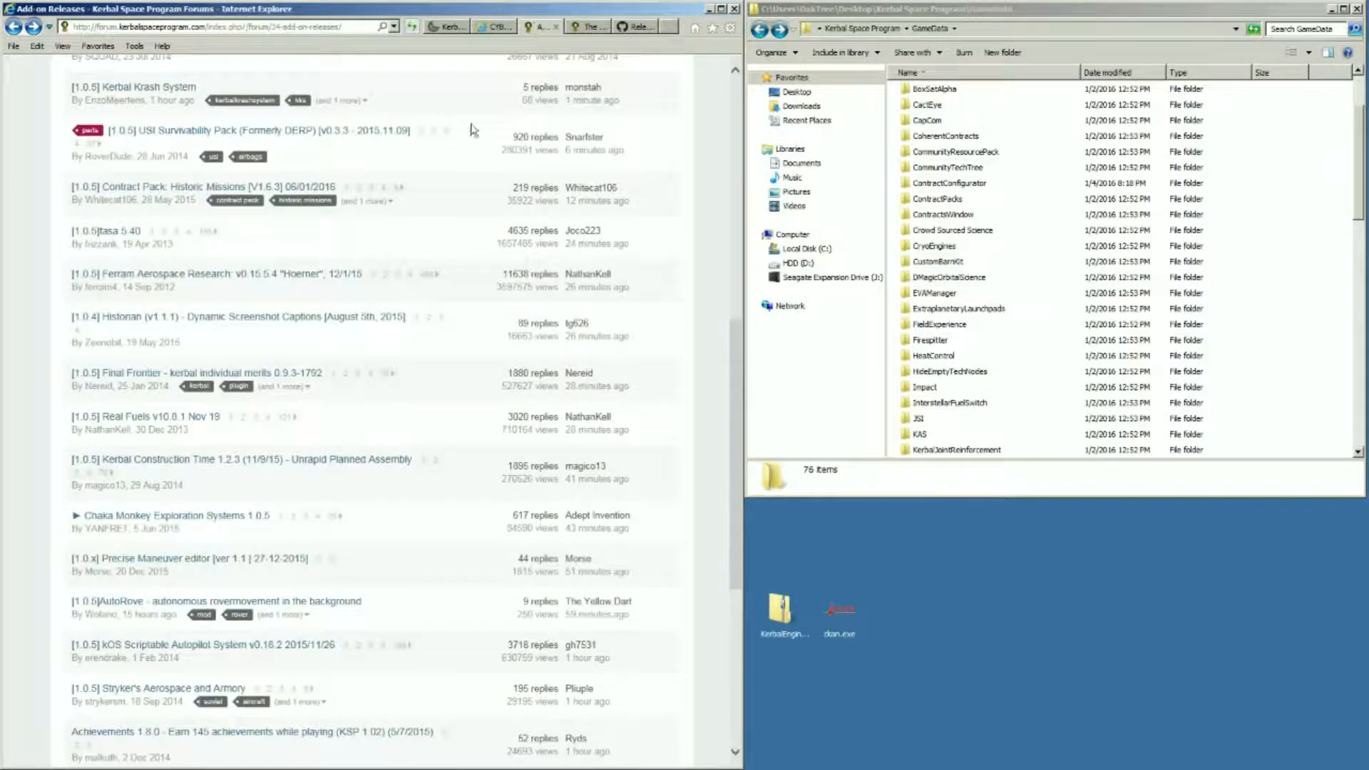
Show the CKAN forum topic, open its latest release on GitHub and find the ckan.exe download
{"action": "left_click", "coordinate": [596, 27]}
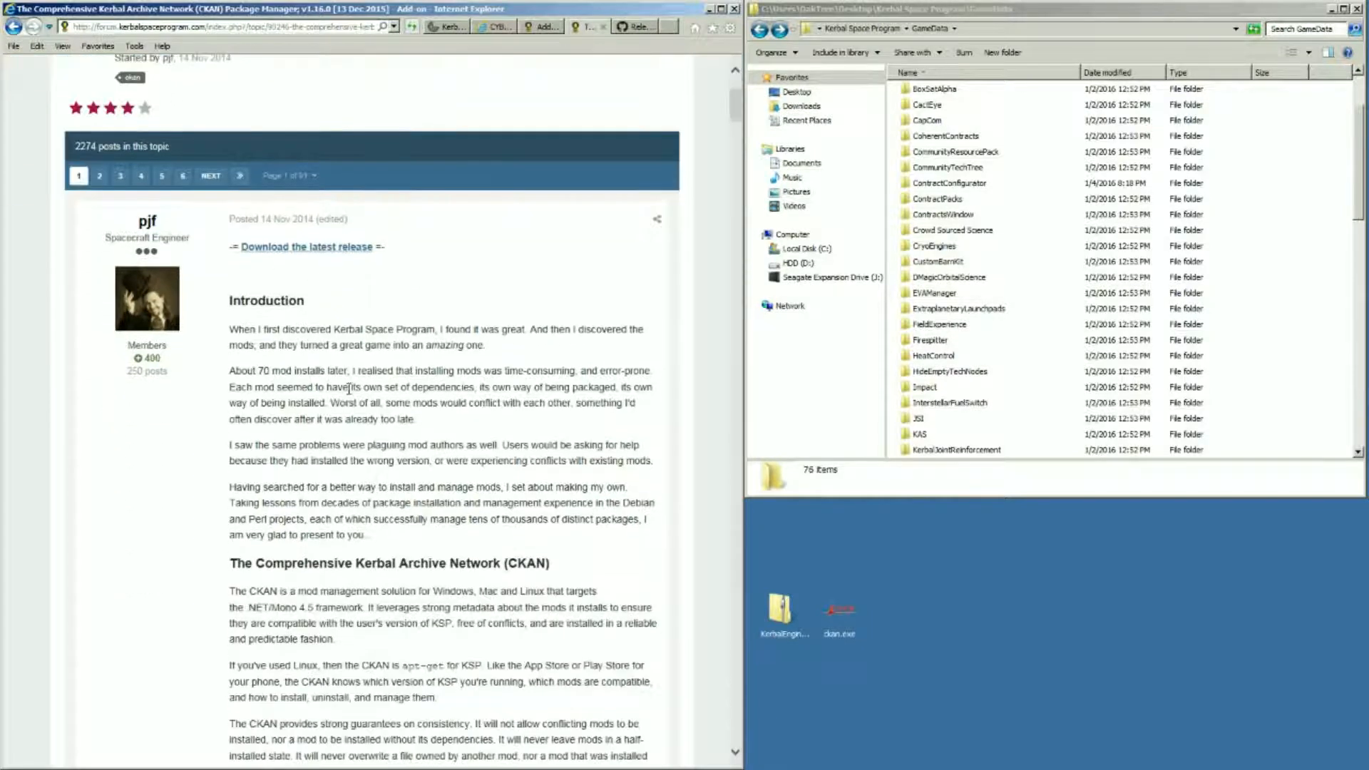
{"action": "scroll", "coordinate": [346, 399], "scroll_direction": "down", "scroll_amount": 3}
{"action": "left_click", "coordinate": [338, 249]}
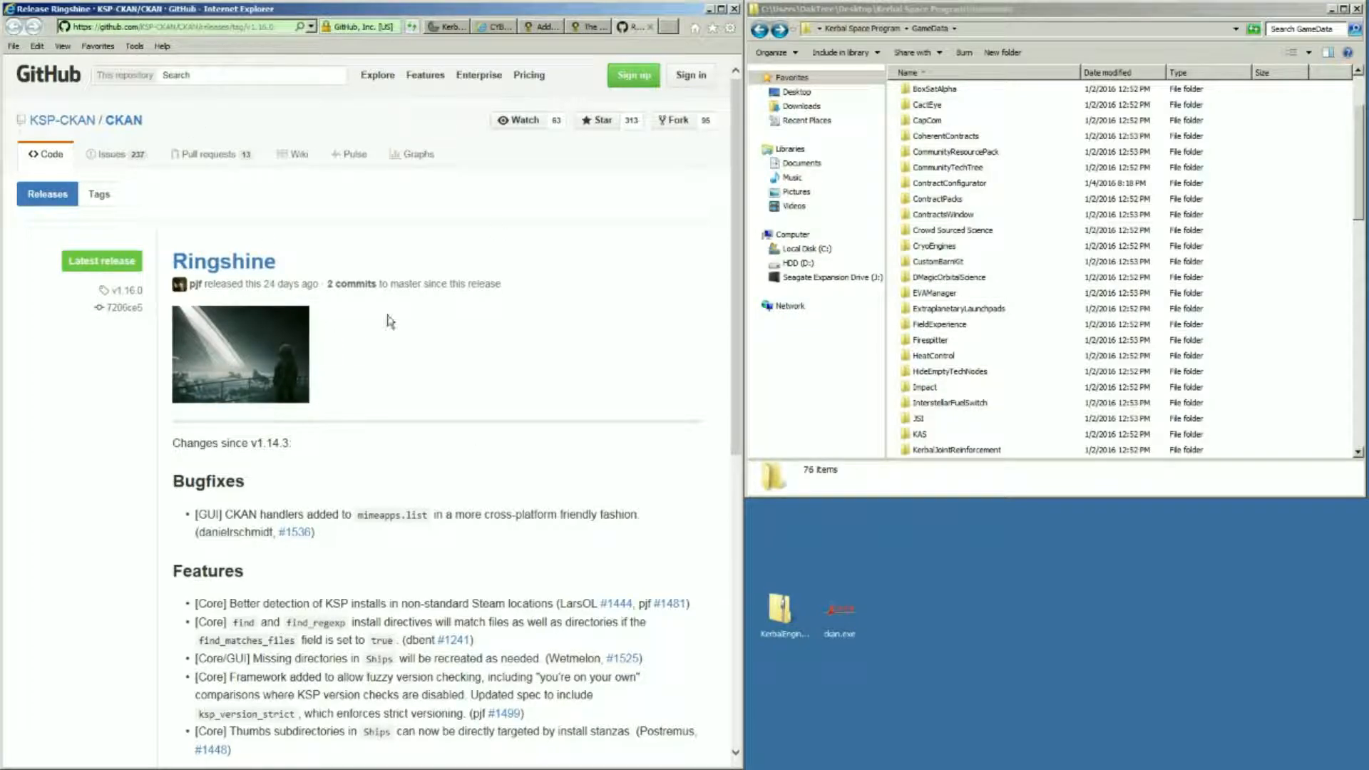
{"action": "scroll", "coordinate": [460, 350], "scroll_direction": "down", "scroll_amount": 4}
{"action": "scroll", "coordinate": [460, 349], "scroll_direction": "down", "scroll_amount": 4}
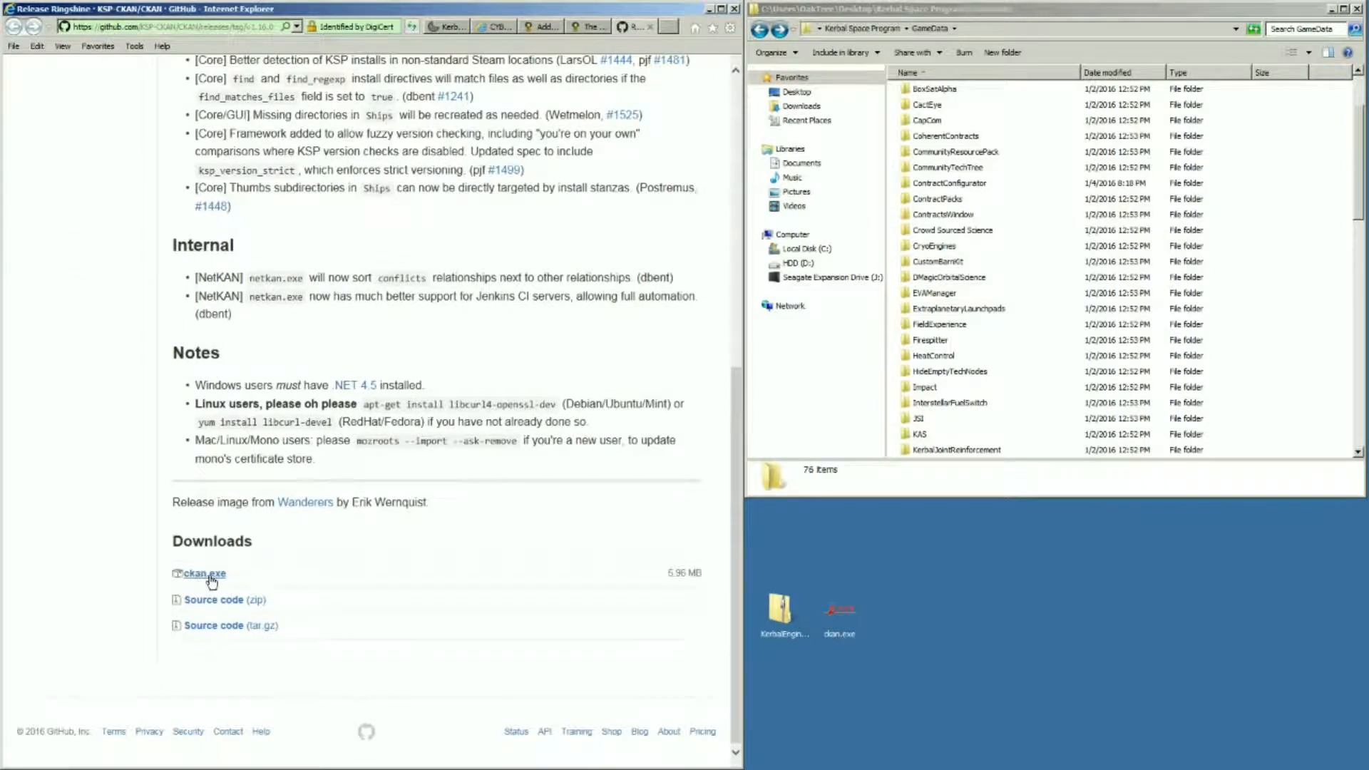
Go up to the Kerbal Space Program folder, launch its ckan.exe and reposition the CKAN window
{"action": "scroll", "coordinate": [467, 450], "scroll_direction": "up", "scroll_amount": 6}
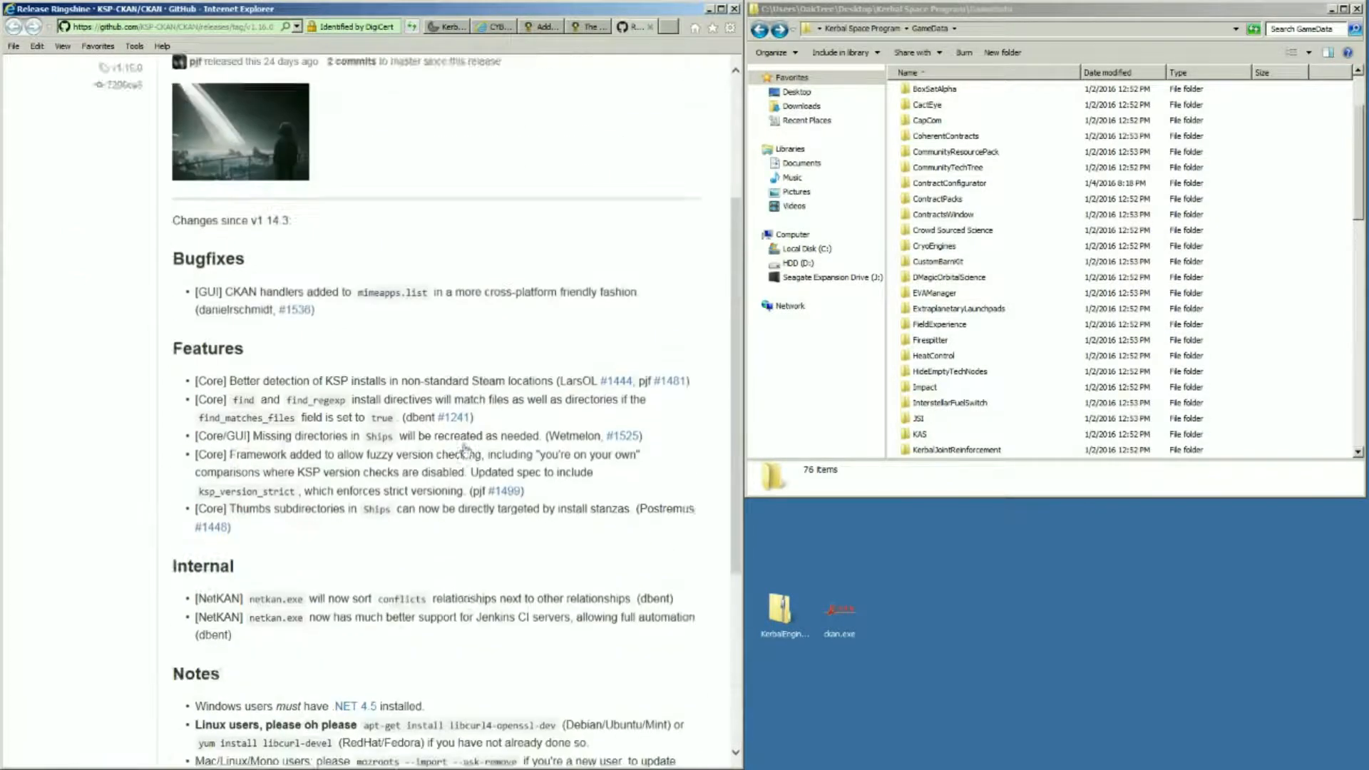
{"action": "scroll", "coordinate": [414, 349], "scroll_direction": "up", "scroll_amount": 2}
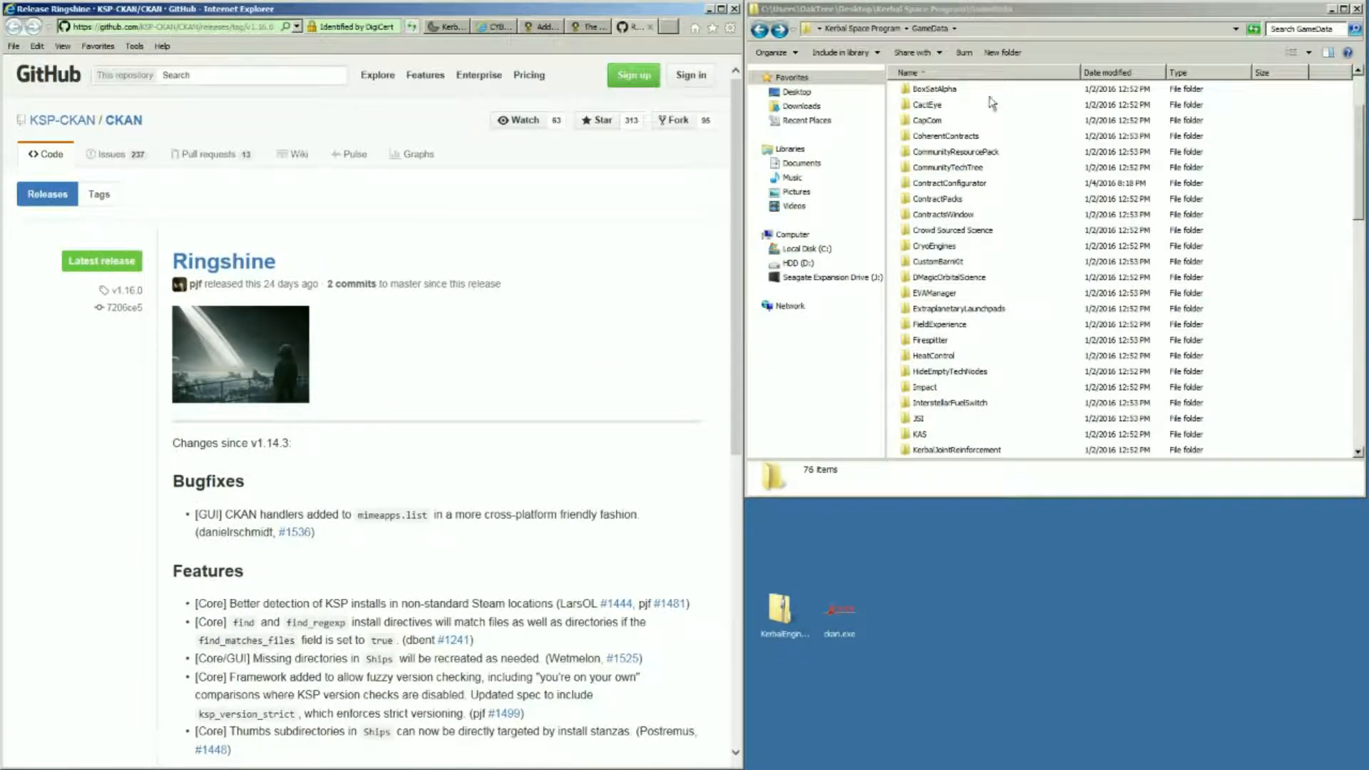
{"action": "left_click", "coordinate": [860, 28]}
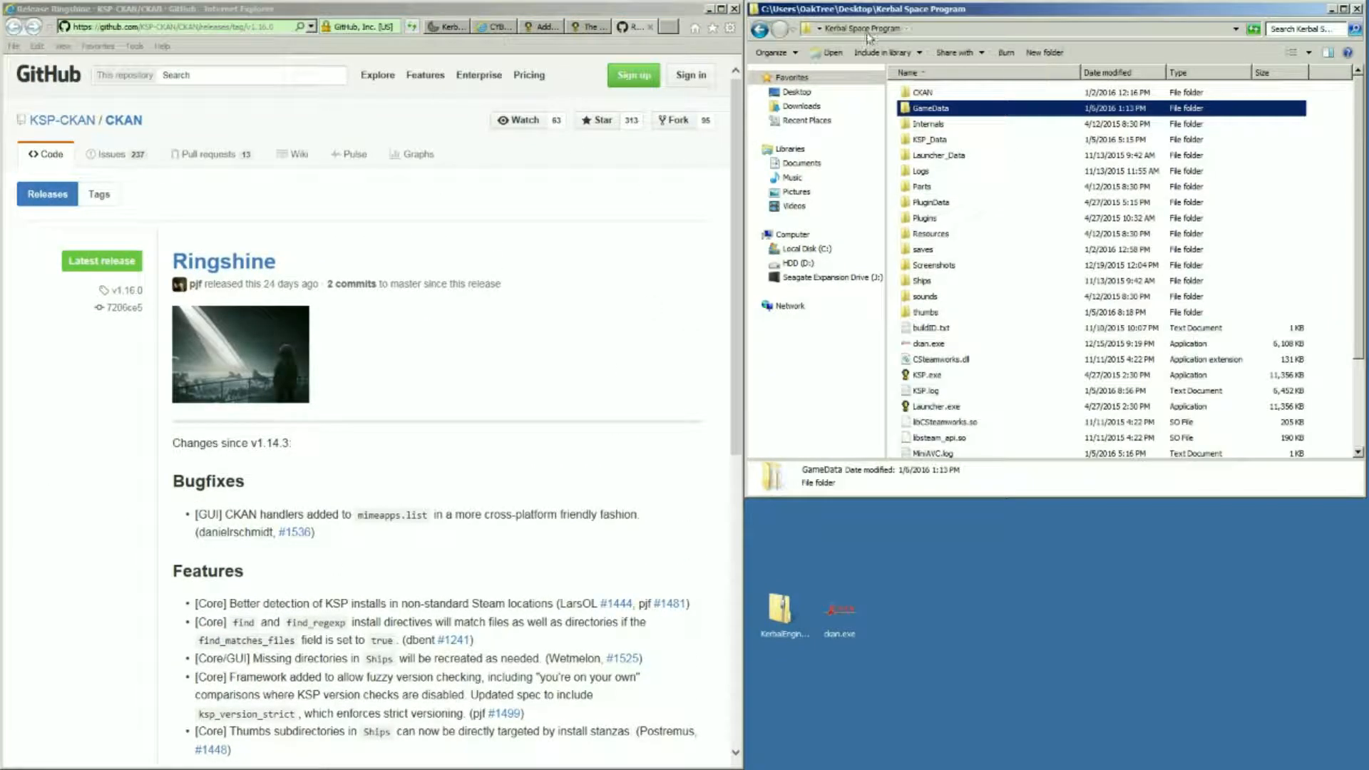
{"action": "left_click", "coordinate": [933, 344]}
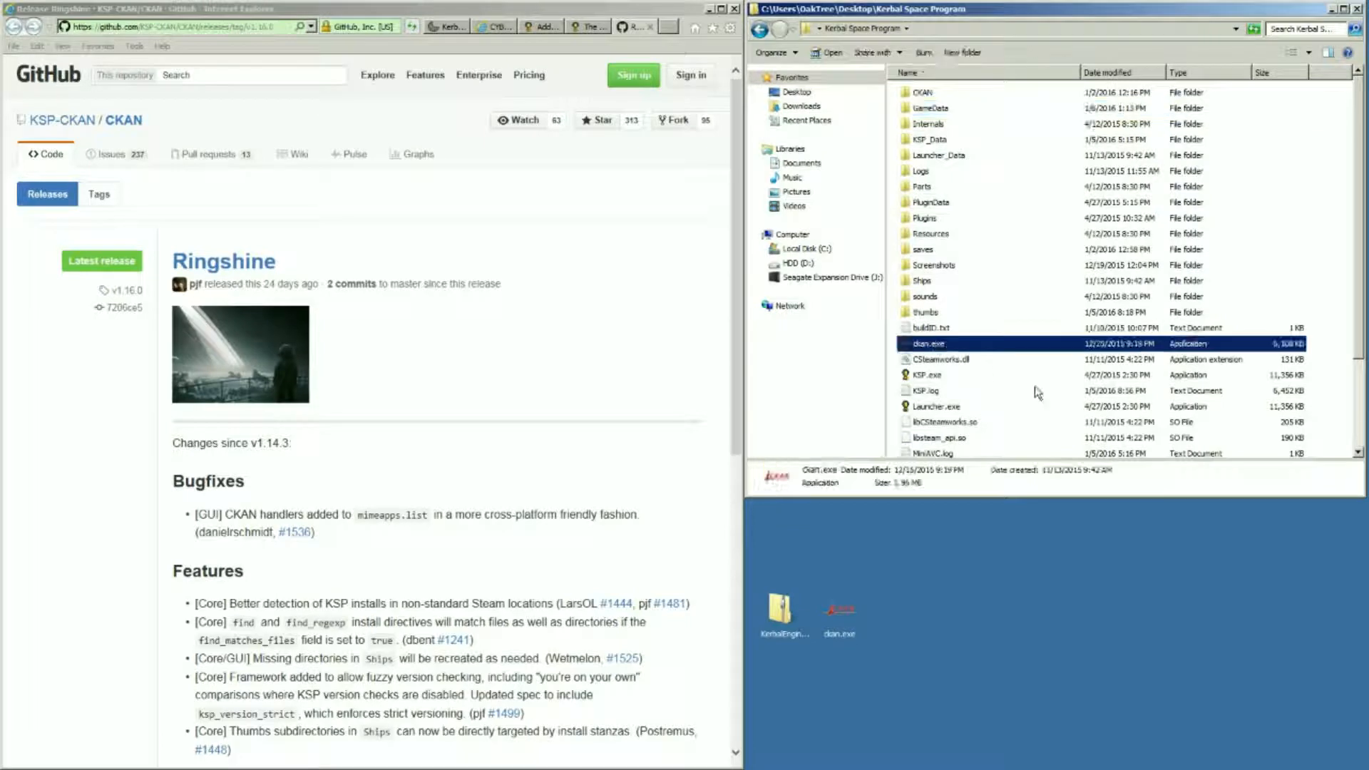
{"action": "left_click", "coordinate": [928, 376]}
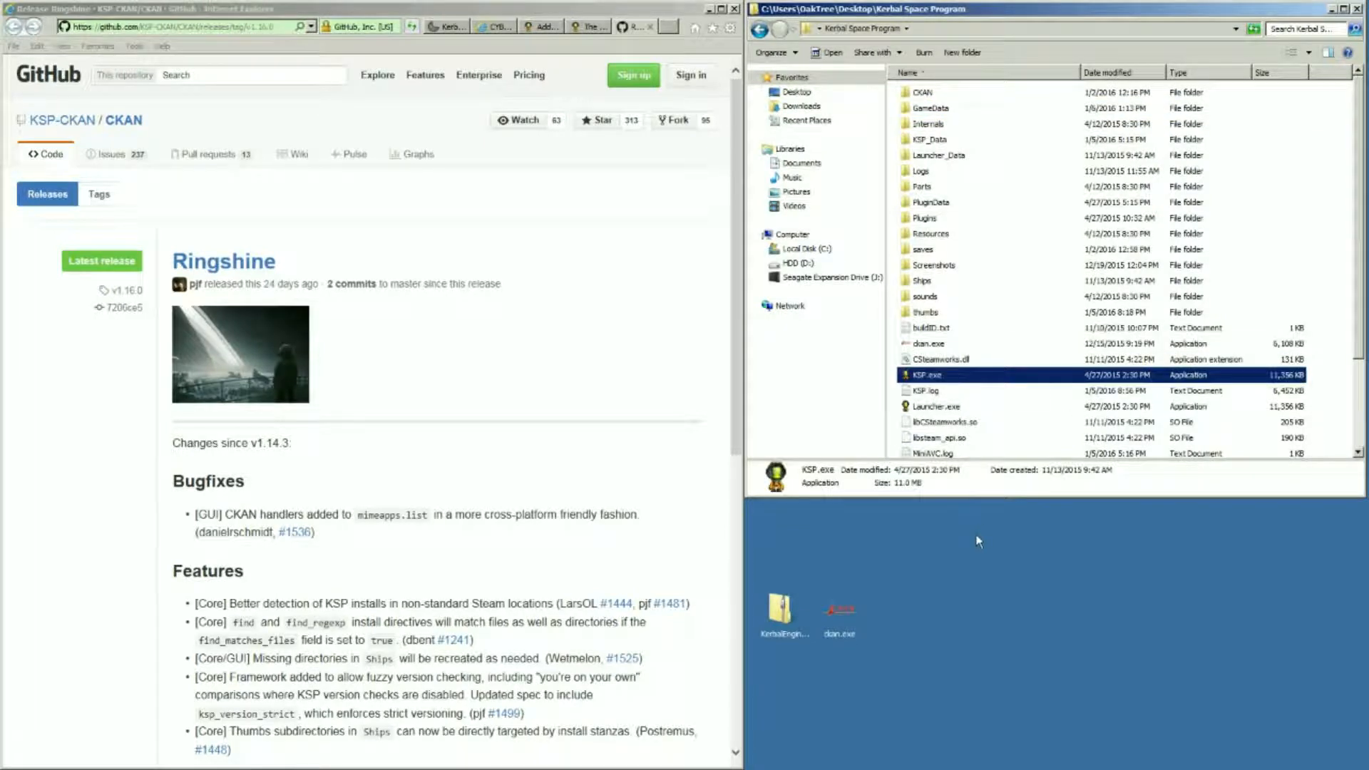
{"action": "double_click", "coordinate": [924, 345]}
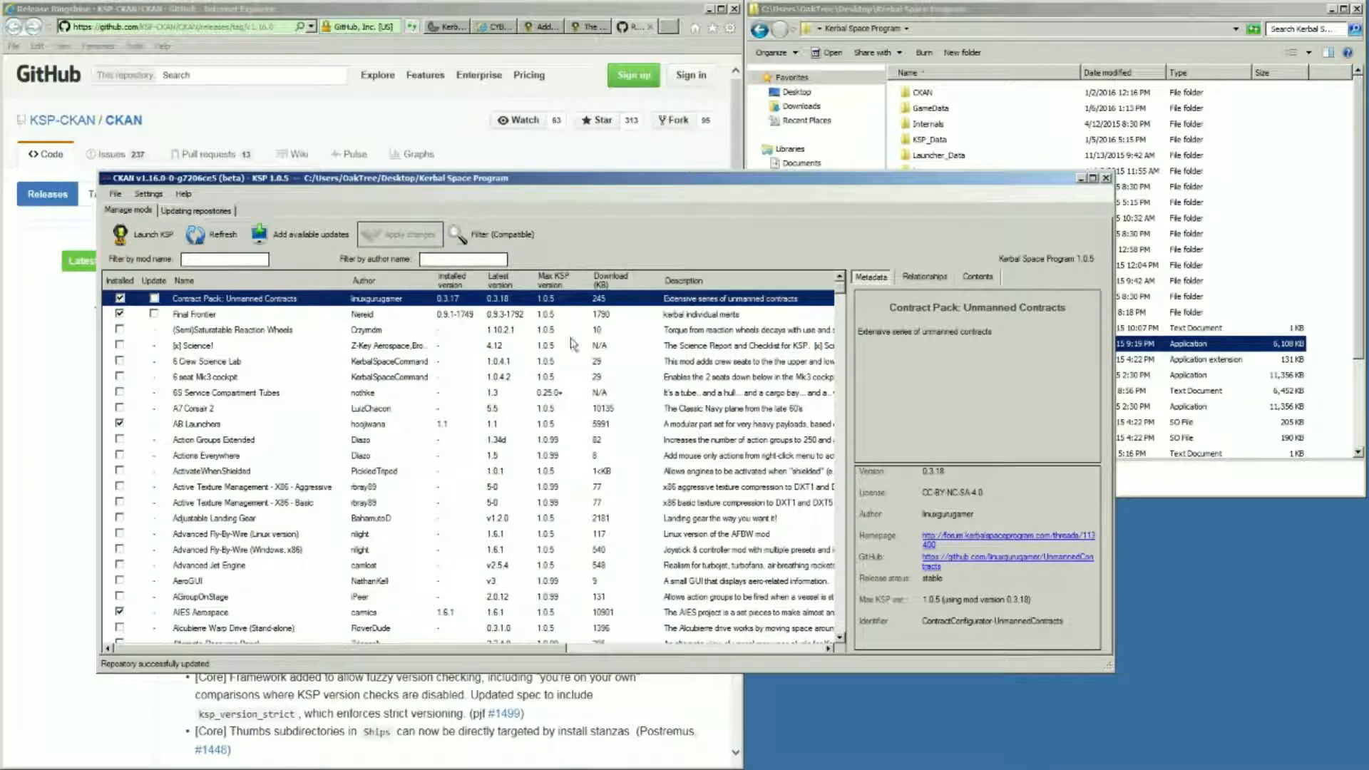
{"action": "left_click_drag", "start_coordinate": [536, 181], "coordinate": [530, 115]}
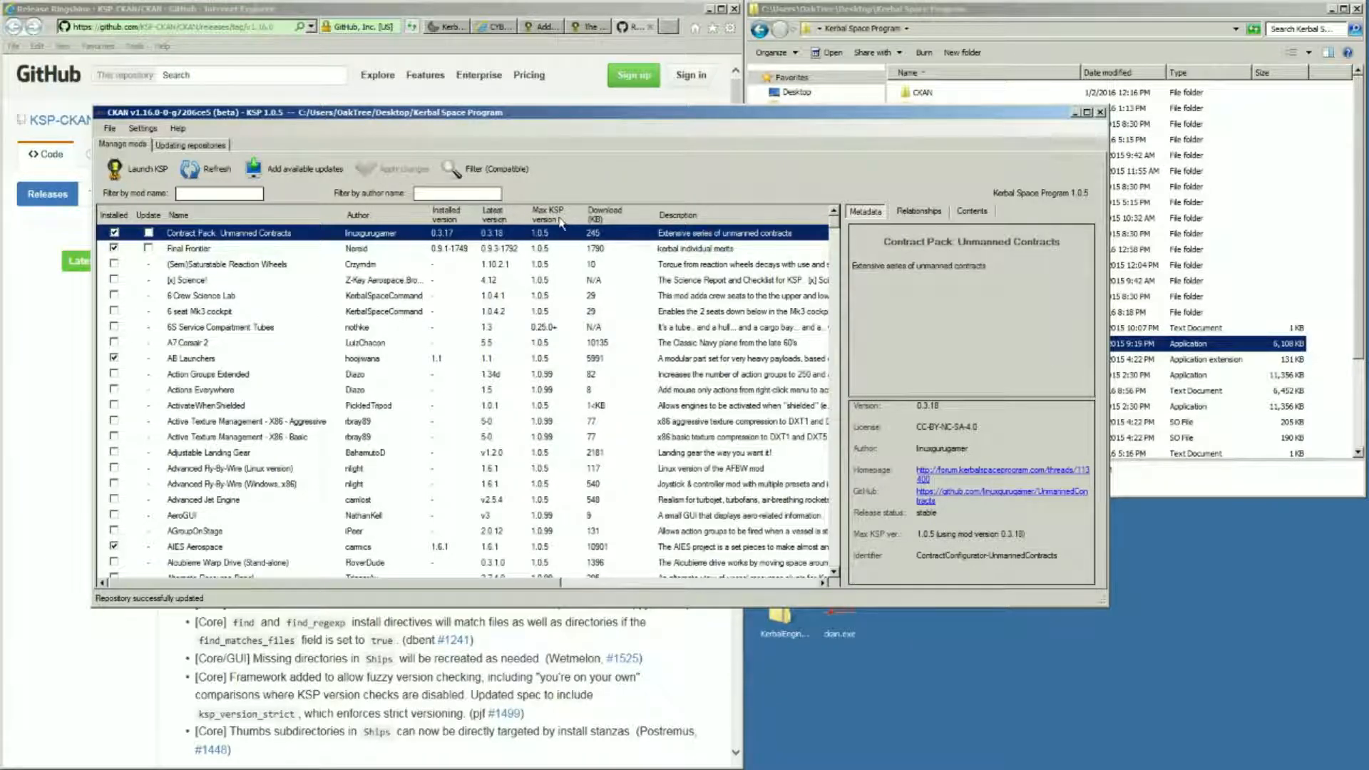
Mark the [x] Science! mod for installation, review the changeset and clear it
{"action": "left_click", "coordinate": [114, 279]}
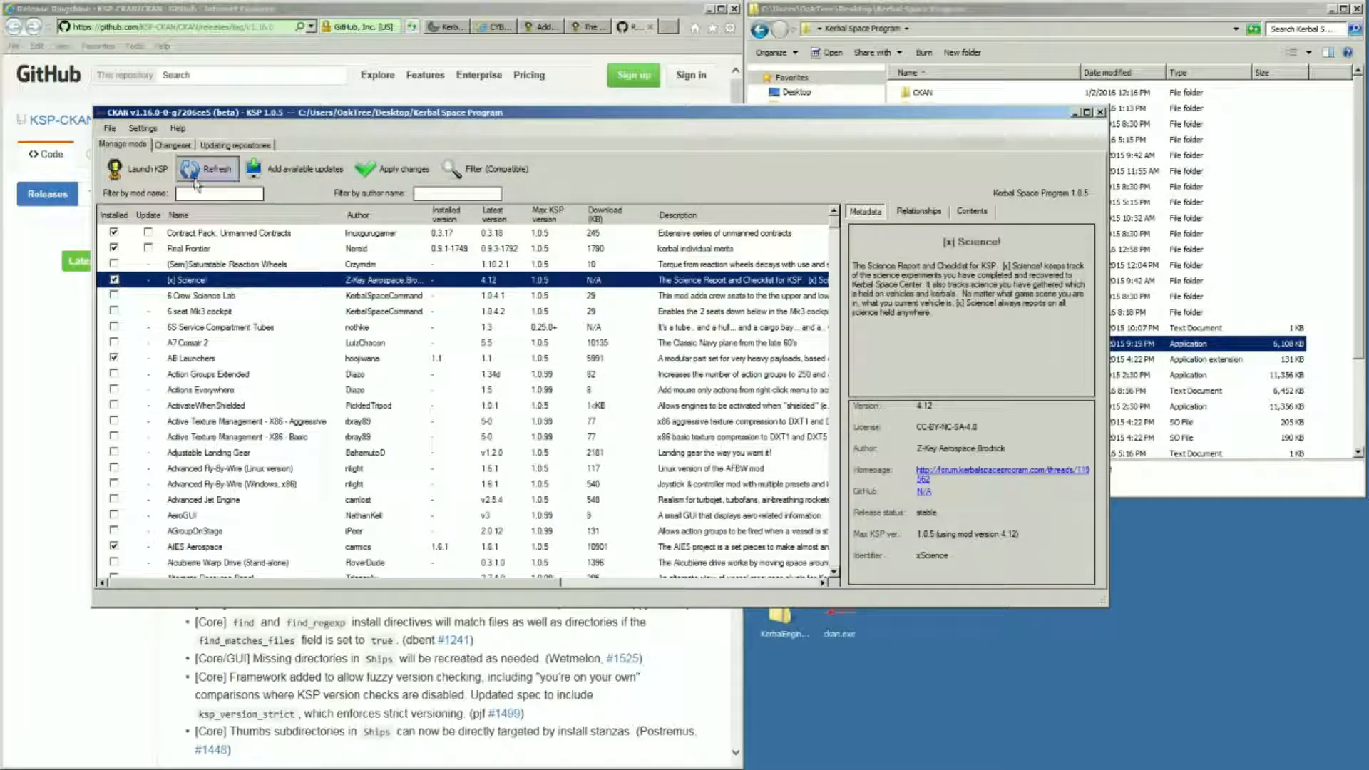
{"action": "left_click", "coordinate": [176, 146]}
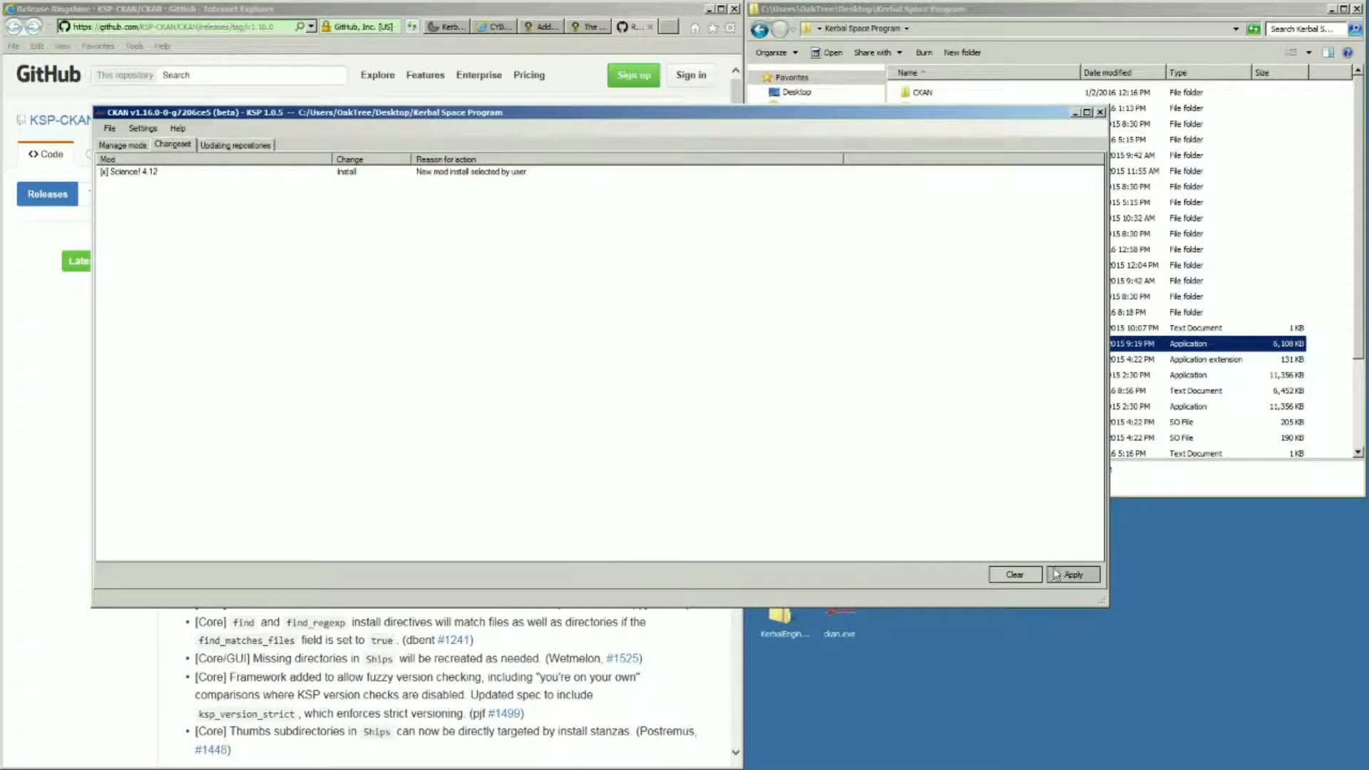
{"action": "left_click", "coordinate": [1018, 576]}
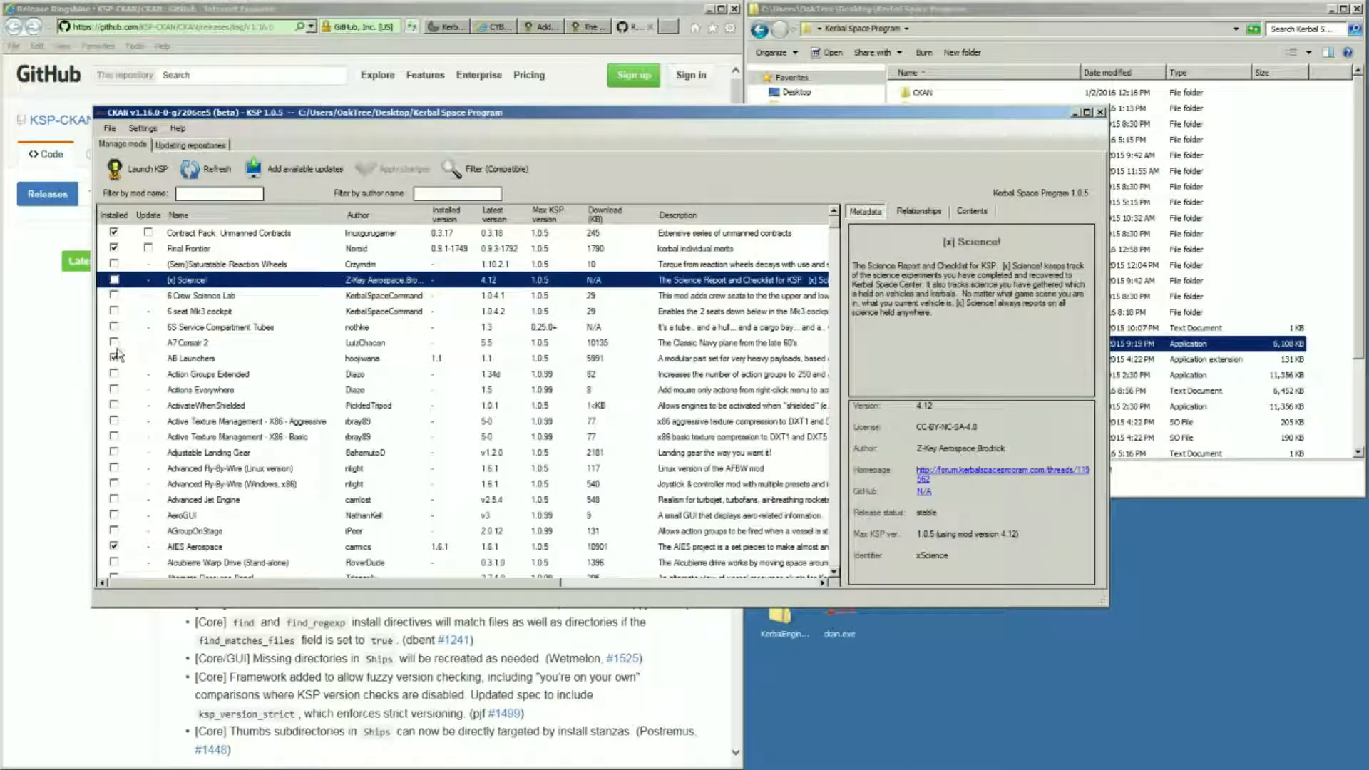
Try to update Contract Pack: Unmanned Contracts and Final Frontier by marking both for update and applying the changeset
{"action": "scroll", "coordinate": [118, 357], "scroll_direction": "down", "scroll_amount": 7}
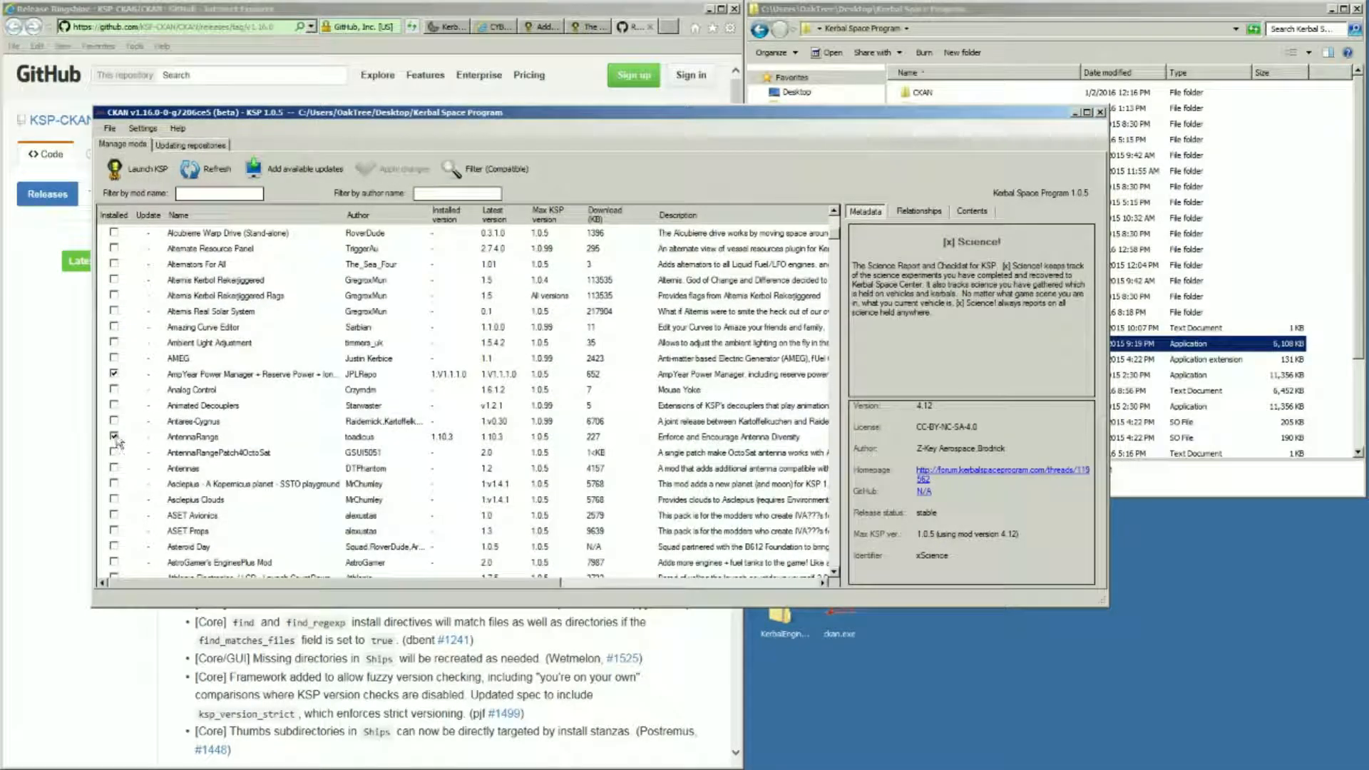
{"action": "scroll", "coordinate": [232, 405], "scroll_direction": "up", "scroll_amount": 7}
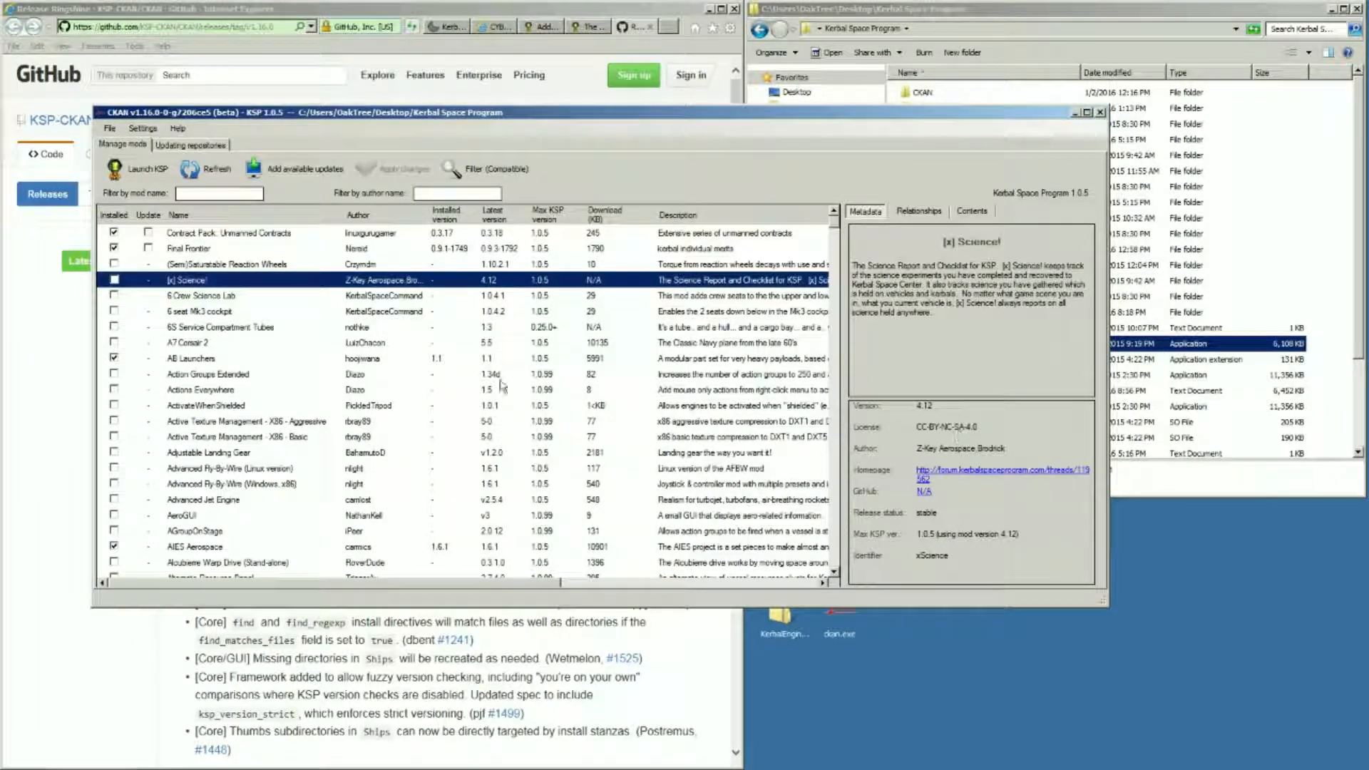
{"action": "left_click", "coordinate": [148, 233]}
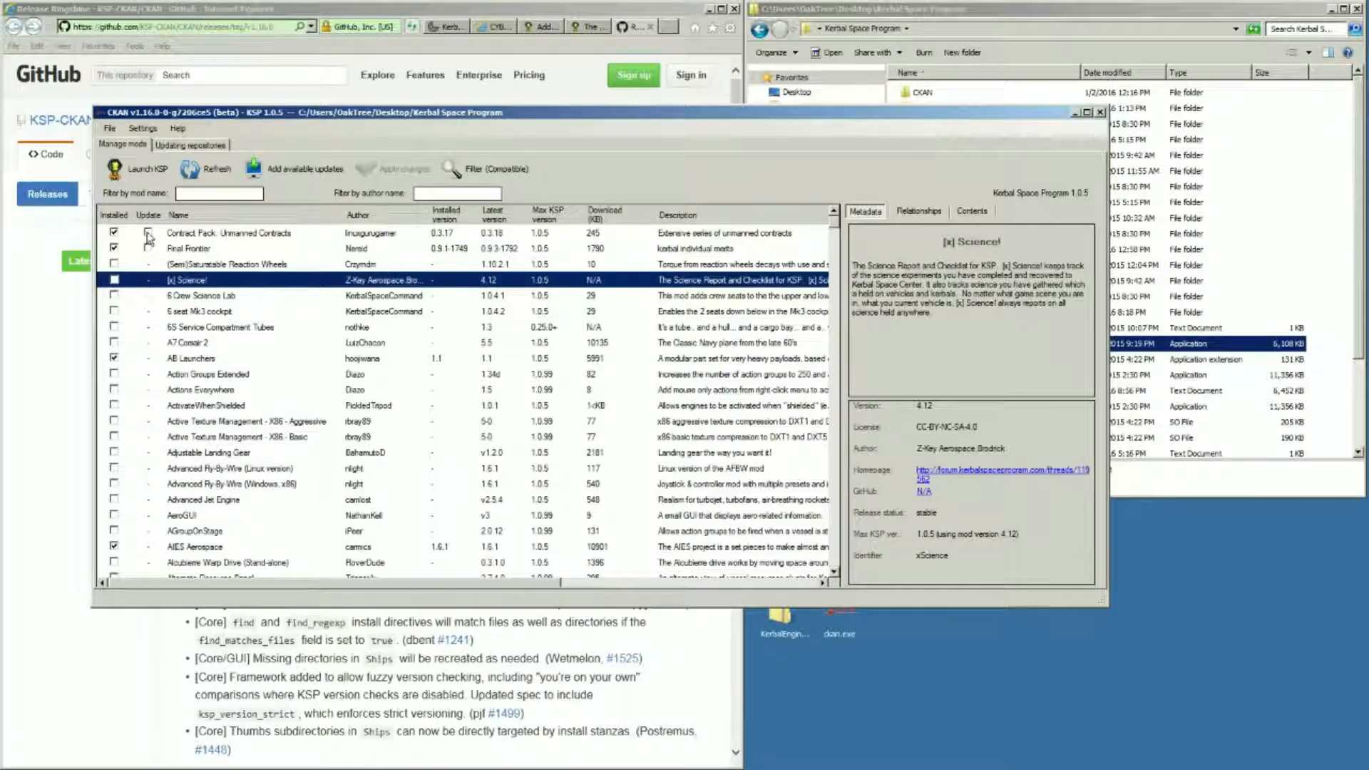
{"action": "left_click", "coordinate": [148, 248]}
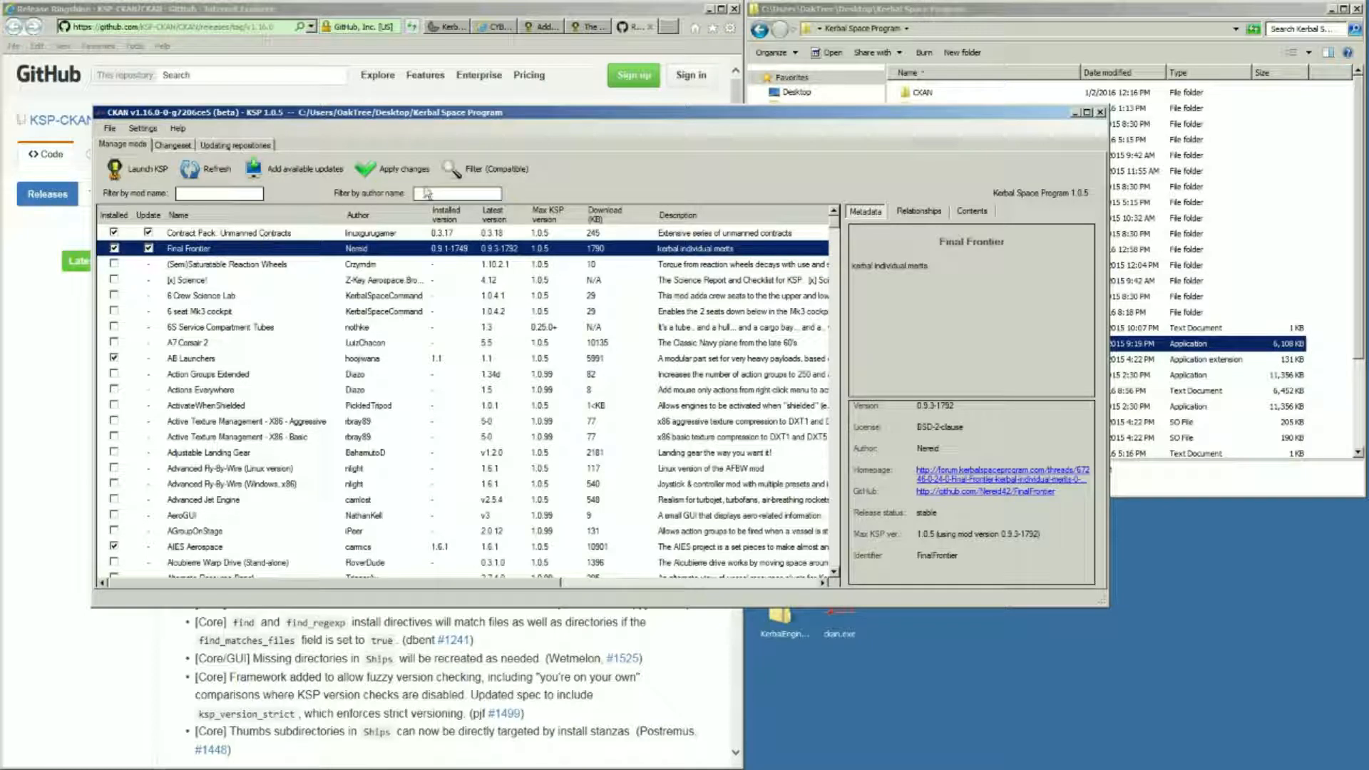
{"action": "left_click", "coordinate": [412, 168]}
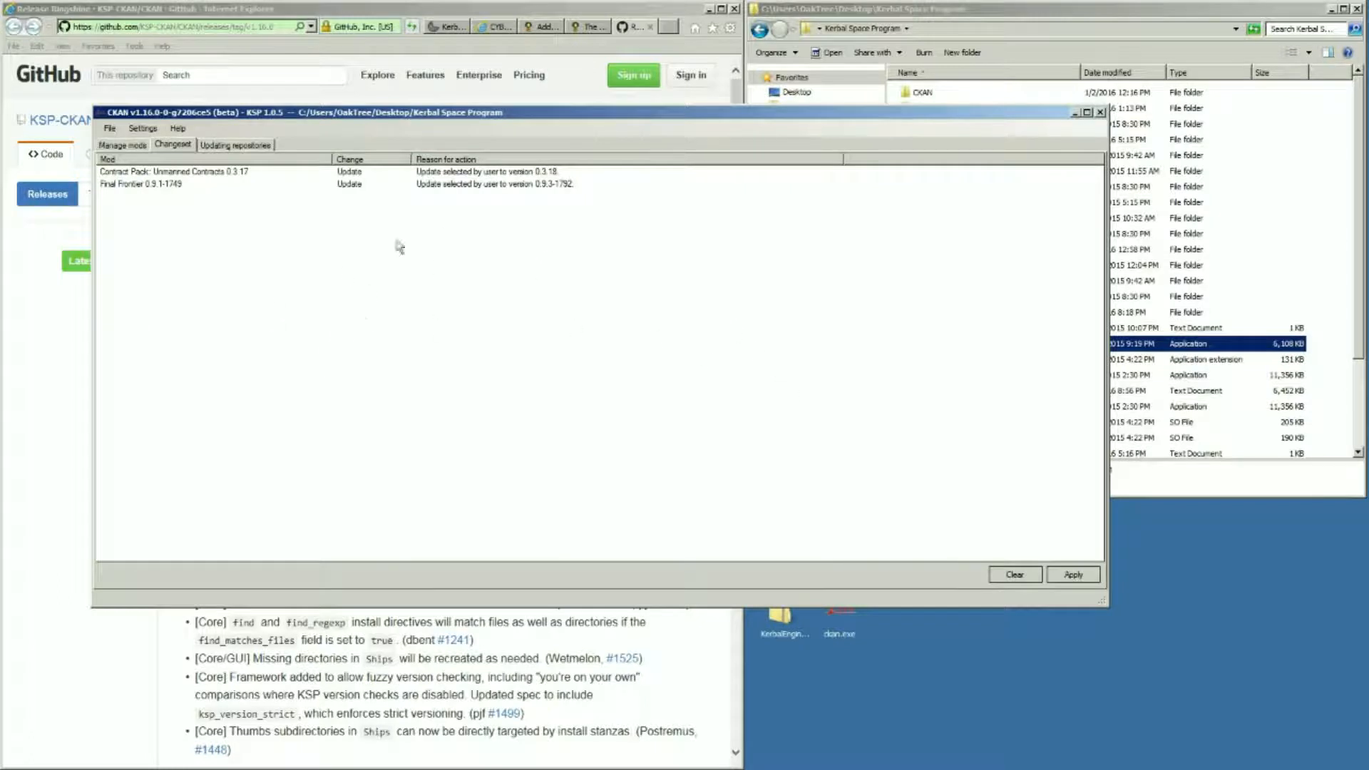
{"action": "left_click", "coordinate": [1073, 575]}
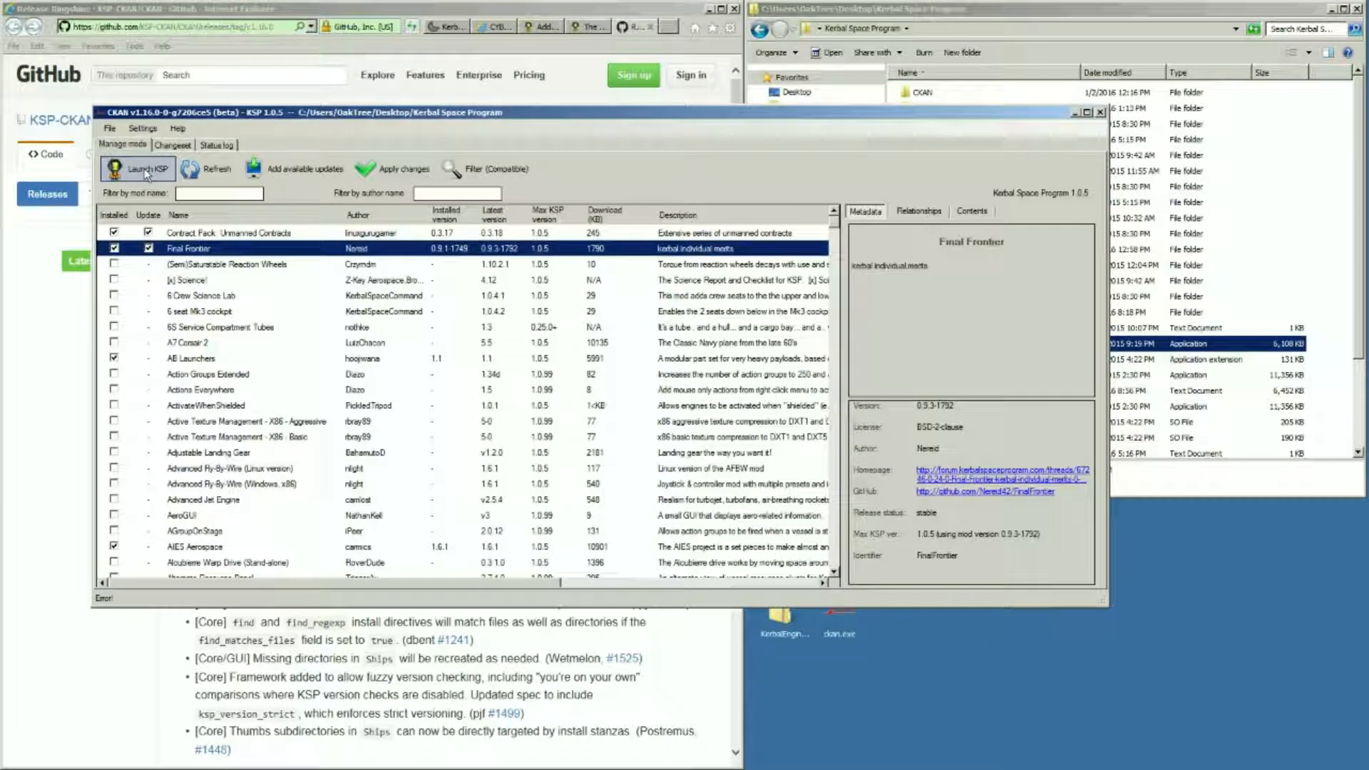
View the KSP command-line arguments in the settings and cancel without changing them
{"action": "left_click", "coordinate": [143, 128]}
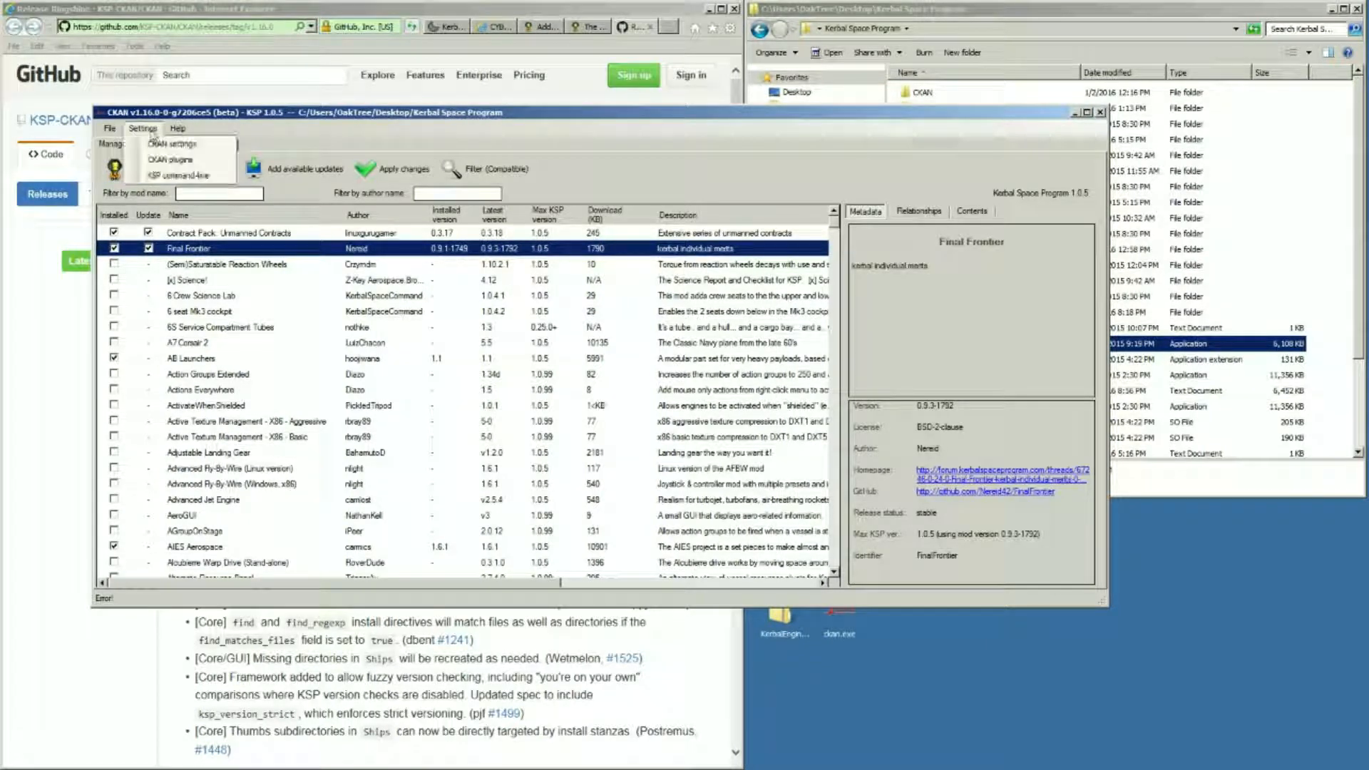
{"action": "left_click", "coordinate": [151, 178]}
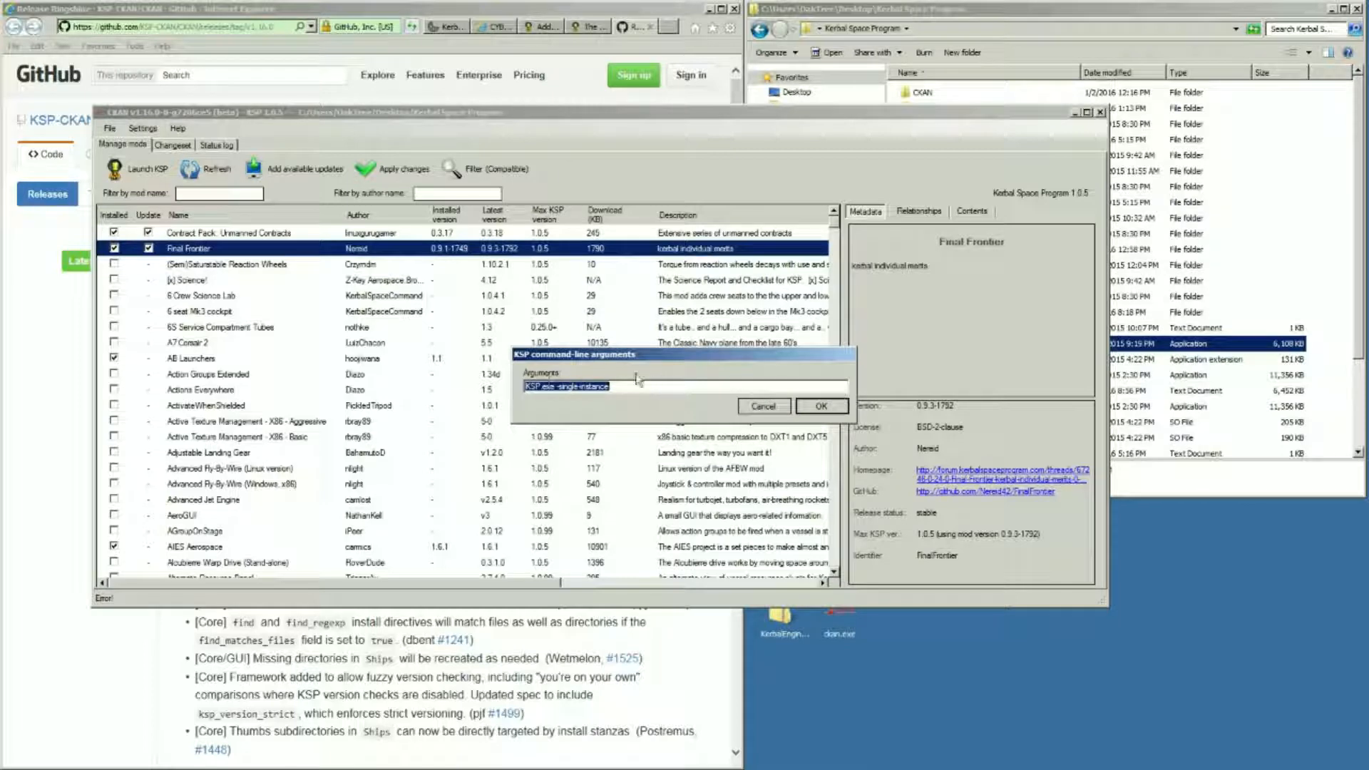
{"action": "left_click", "coordinate": [762, 407]}
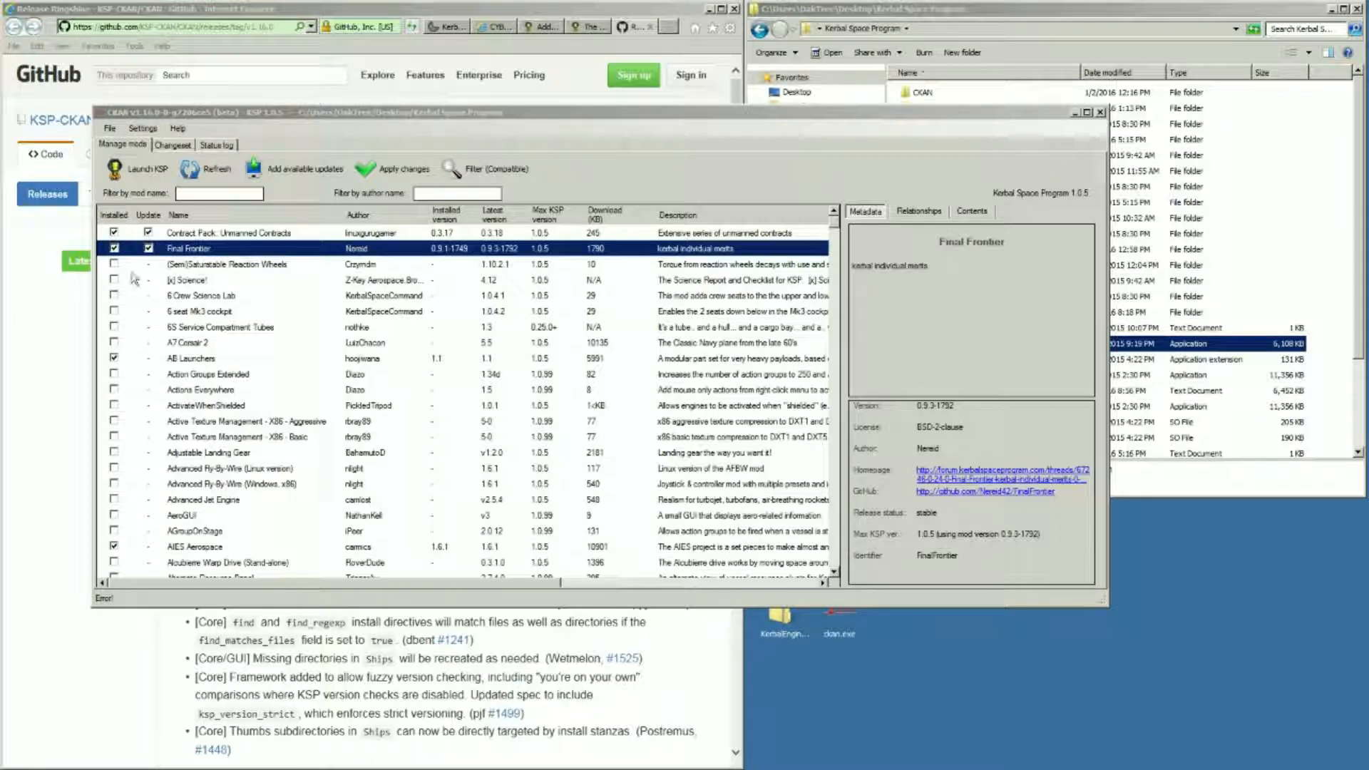
Show the Active Texture Management - X86 - Basic details and browse the mod list through the entries starting with D and E
{"action": "left_click", "coordinate": [224, 438]}
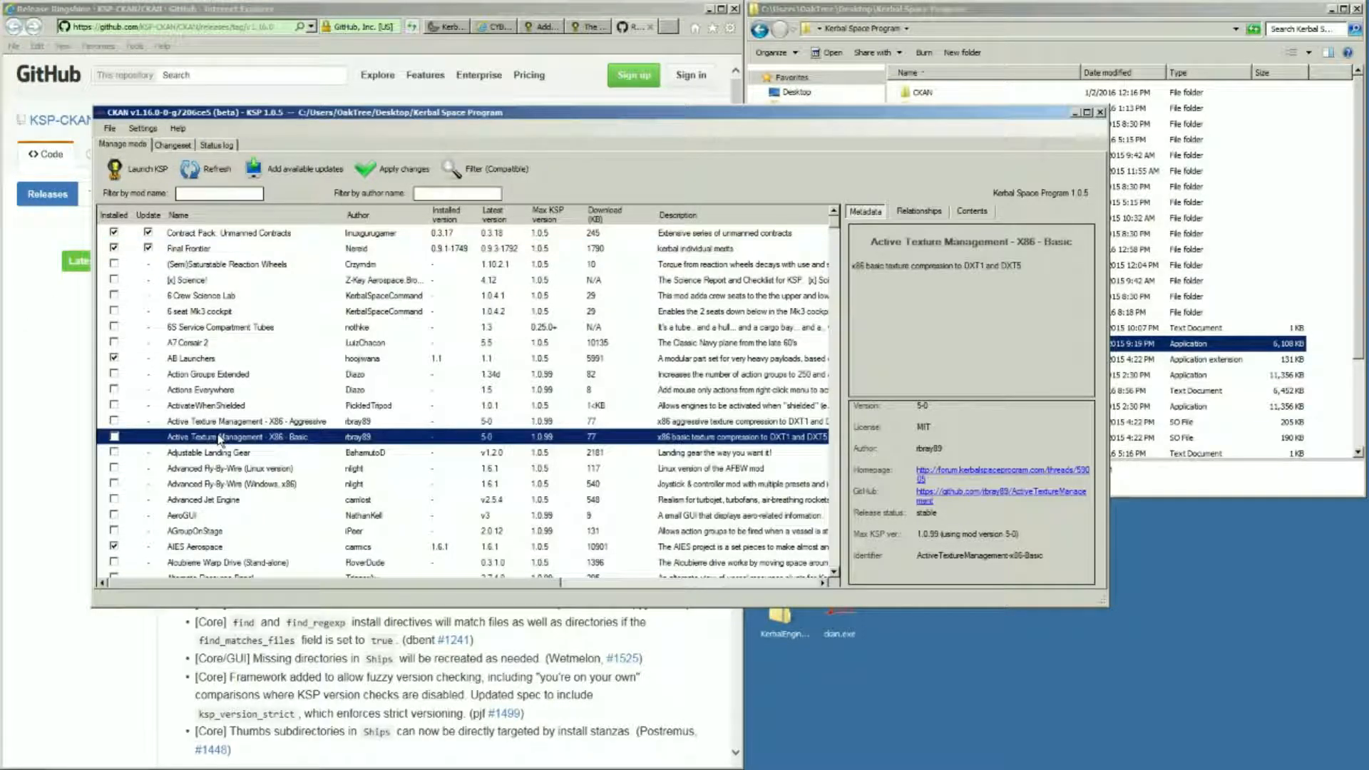
{"action": "scroll", "coordinate": [223, 438], "scroll_direction": "down", "scroll_amount": 10}
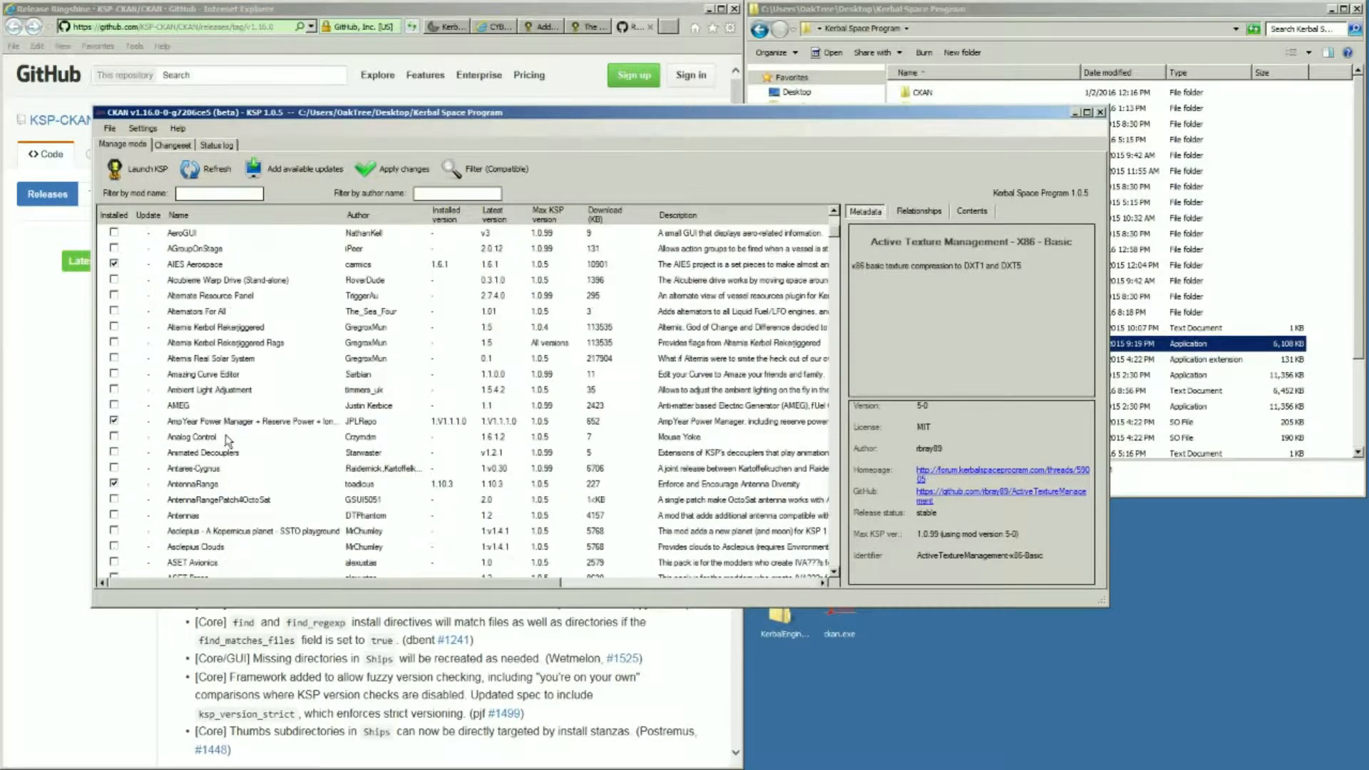
{"action": "scroll", "coordinate": [228, 437], "scroll_direction": "down", "scroll_amount": 20}
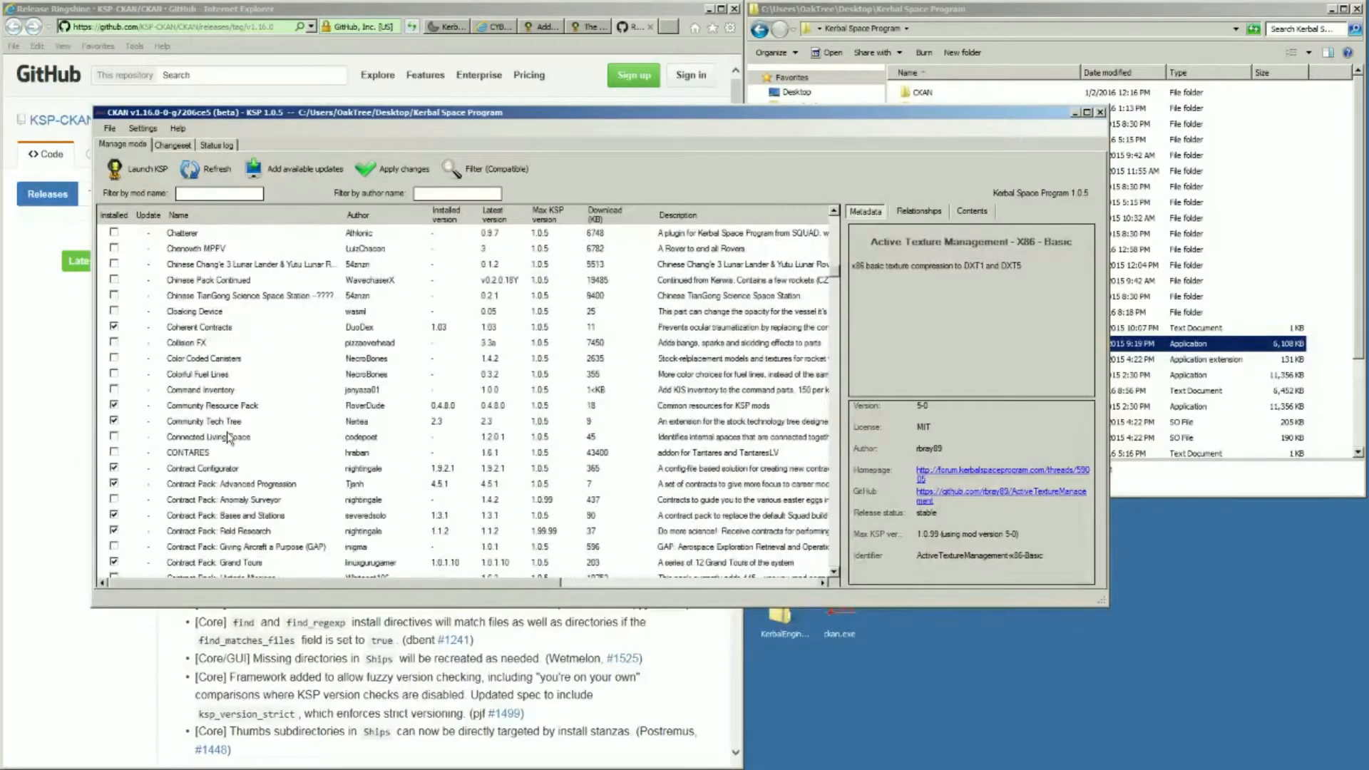
{"action": "scroll", "coordinate": [229, 438], "scroll_direction": "down", "scroll_amount": 10}
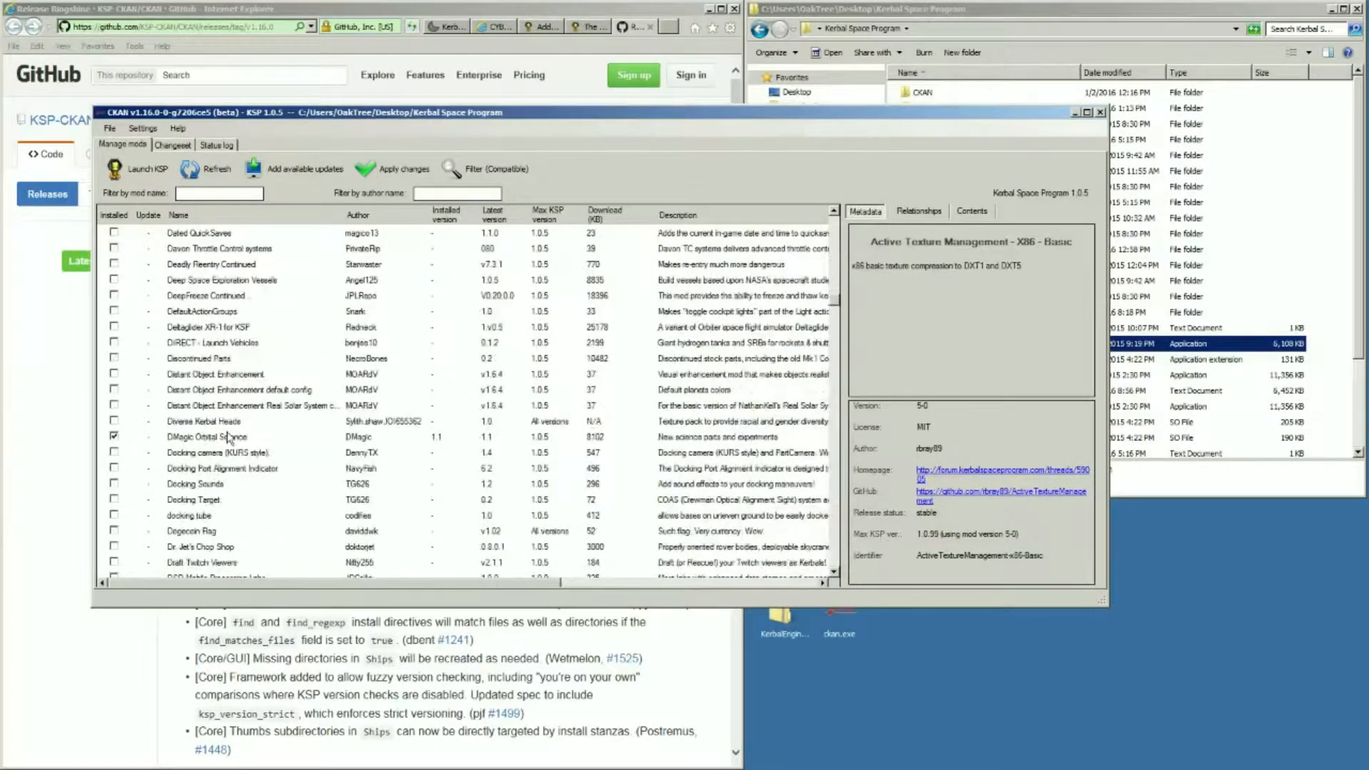
{"action": "scroll", "coordinate": [229, 437], "scroll_direction": "down", "scroll_amount": 4}
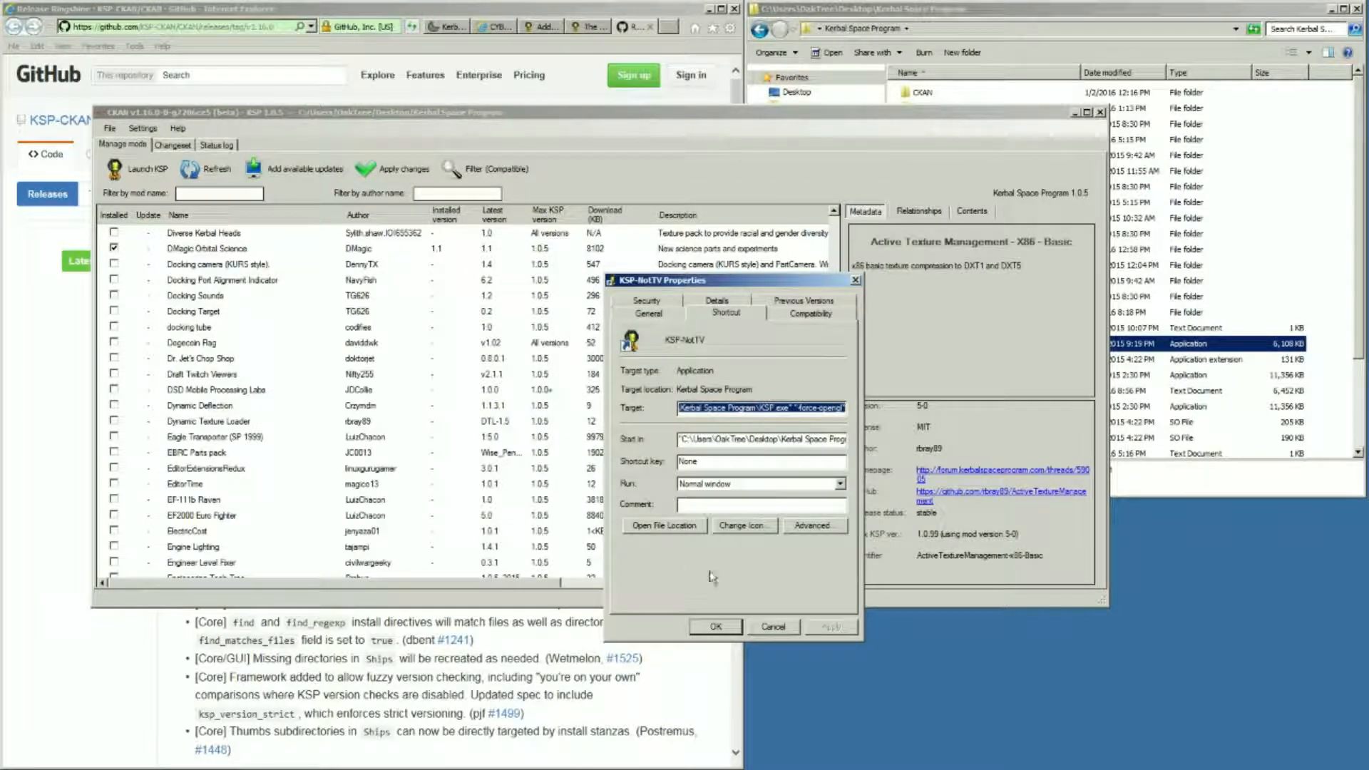
Examine the KSP-NotTV shortcut's target path and its -force-opengl argument, then cancel the properties
{"action": "left_click_drag", "start_coordinate": [844, 409], "coordinate": [640, 404]}
{"action": "left_click", "coordinate": [806, 410]}
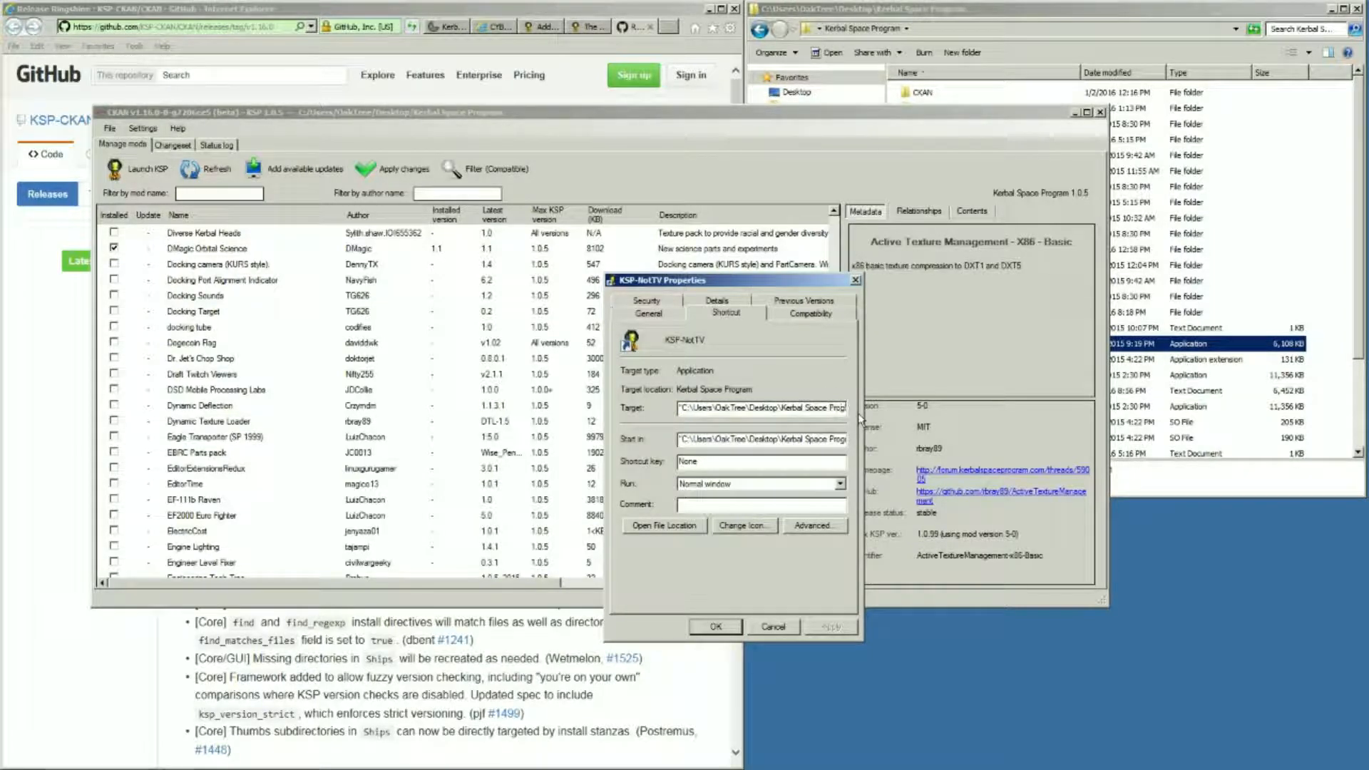
{"action": "key", "text": "End"}
{"action": "type", "text": "-force-open"}
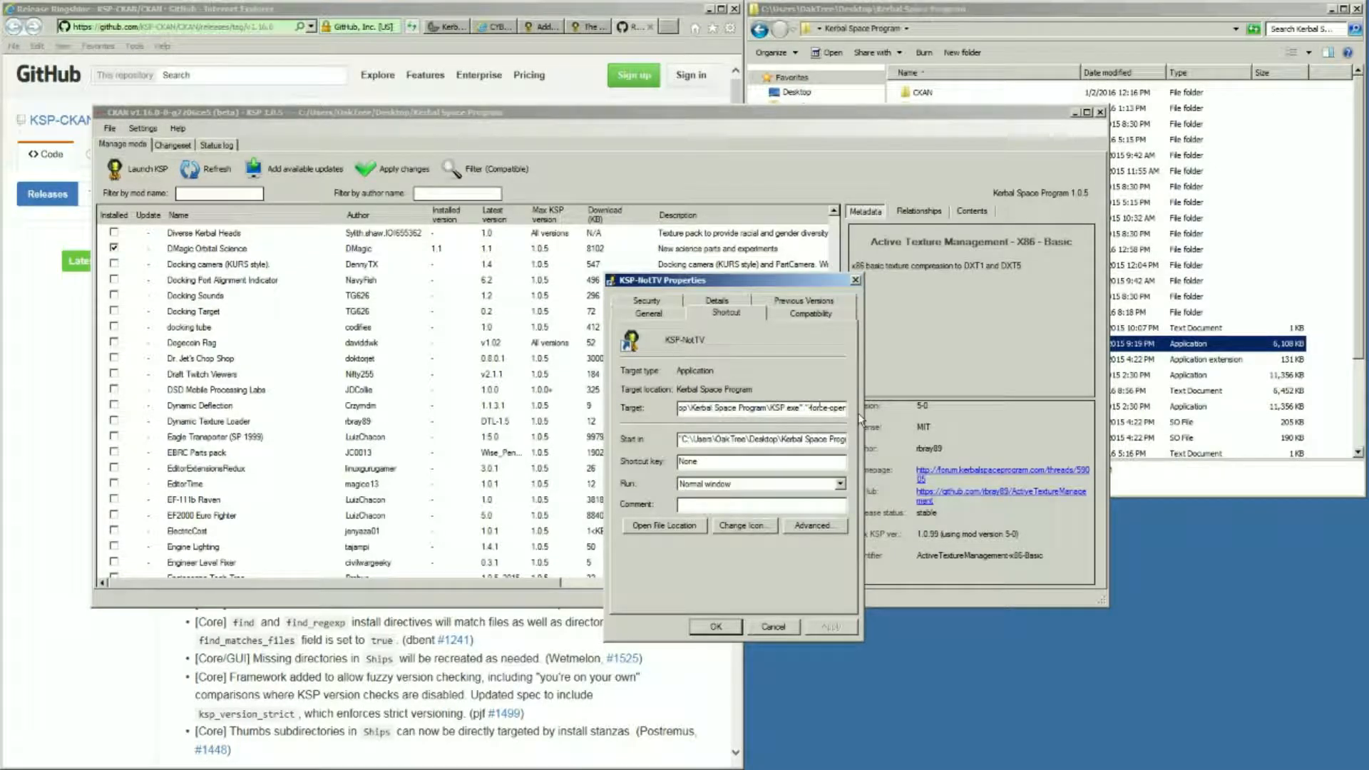
{"action": "key", "text": "End"}
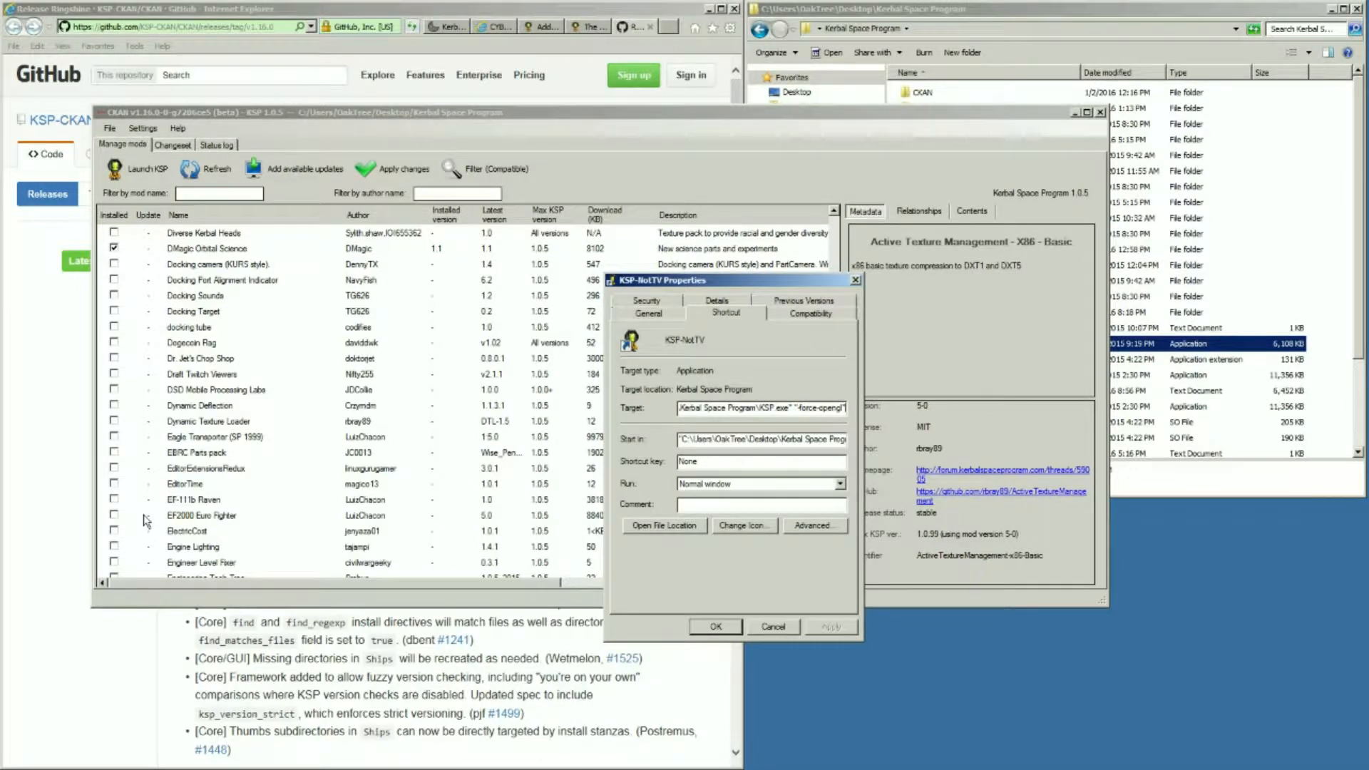
{"action": "key", "text": "Escape"}
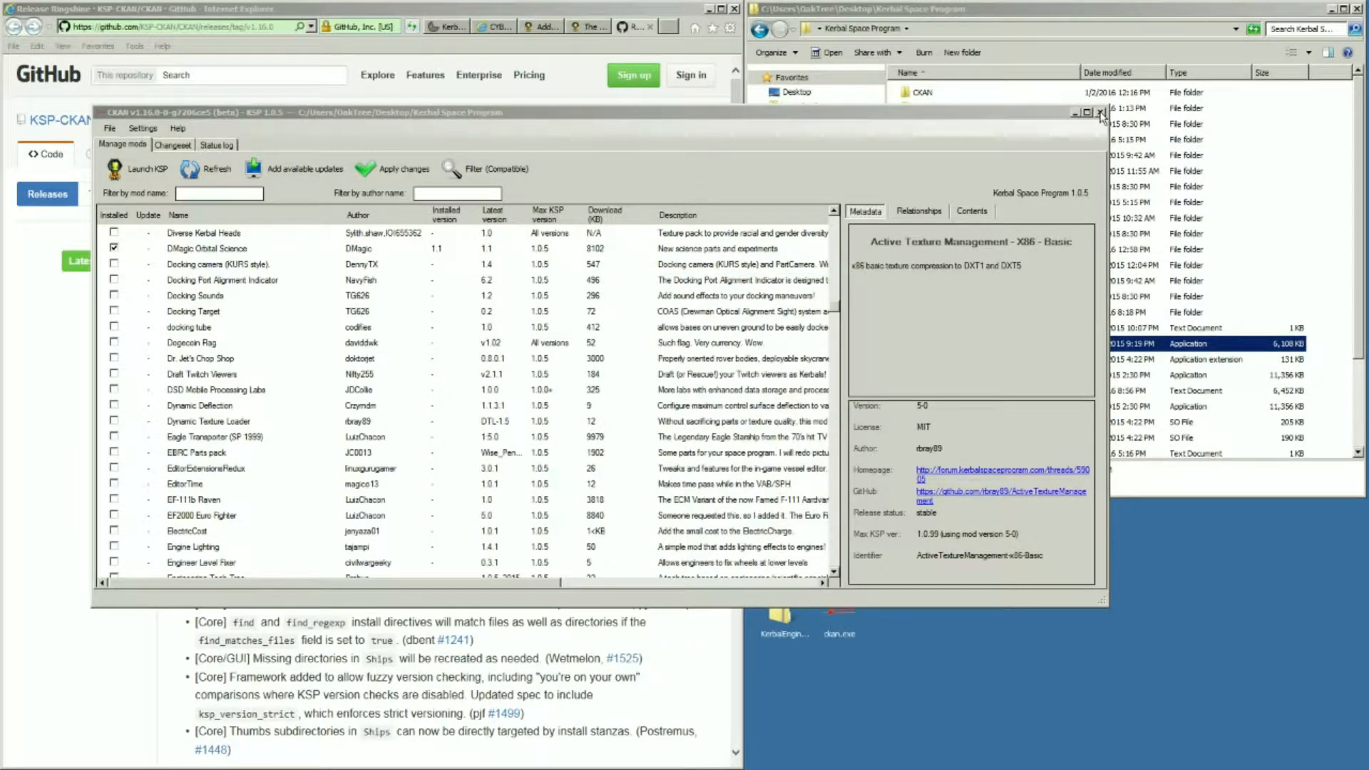
Narrow the CKAN window and open the GameData folder to look at the ModuleManager files at its end
{"action": "left_click_drag", "start_coordinate": [1108, 143], "coordinate": [878, 155]}
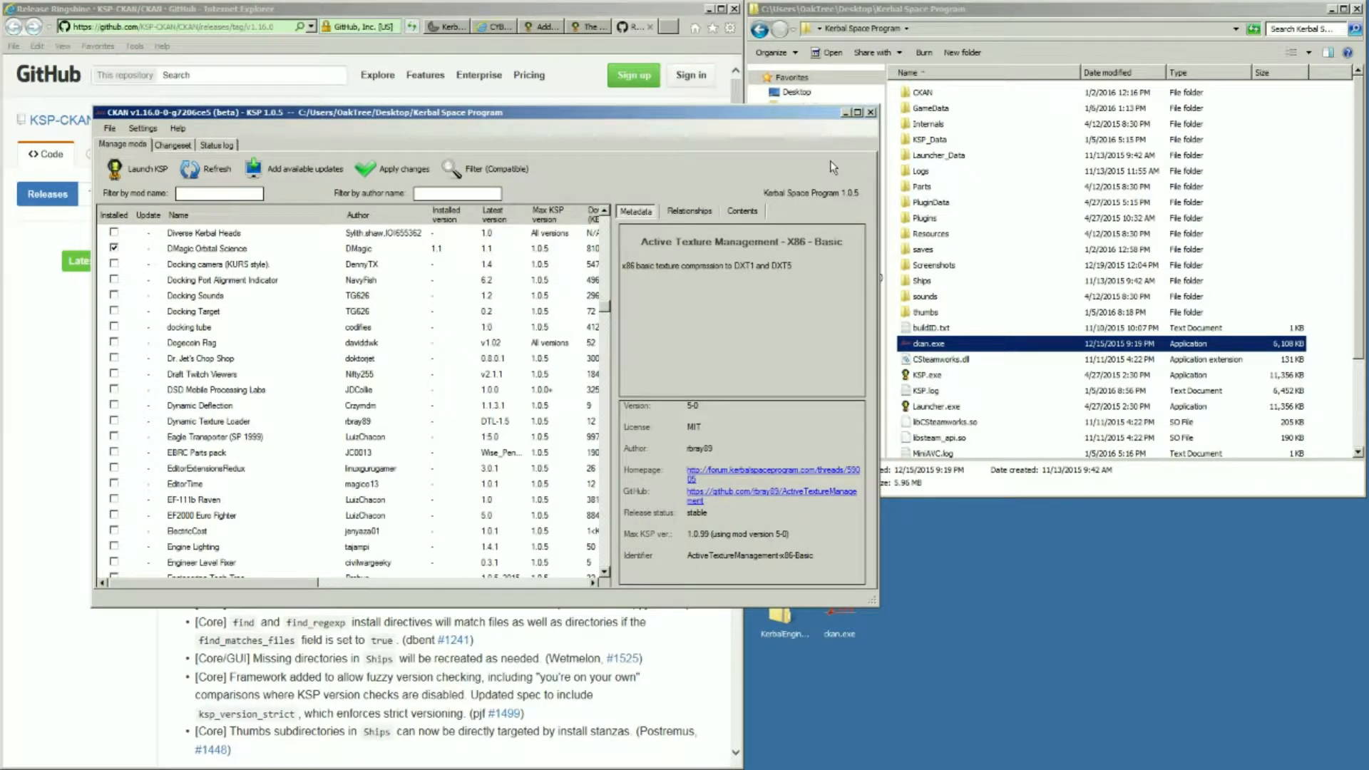
{"action": "double_click", "coordinate": [929, 113]}
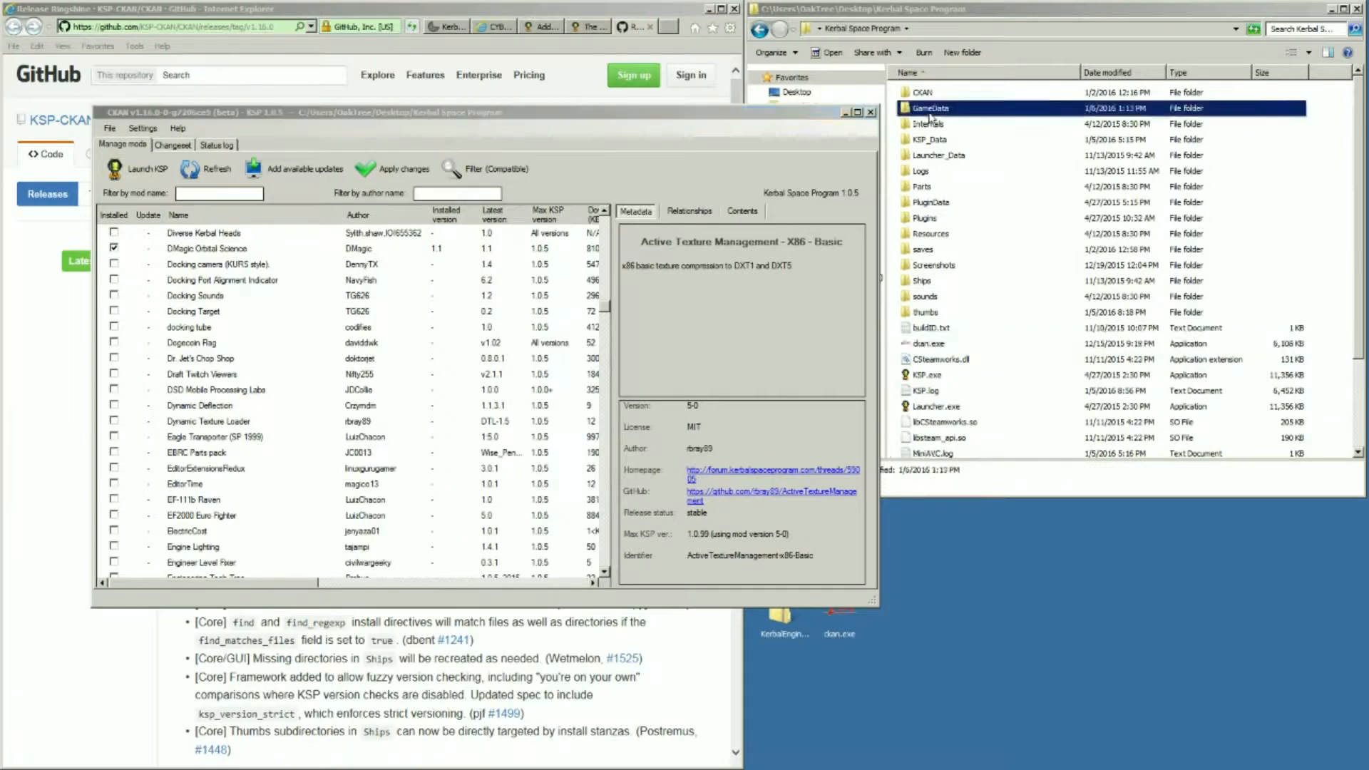
{"action": "left_click_drag", "start_coordinate": [1357, 152], "coordinate": [1360, 449]}
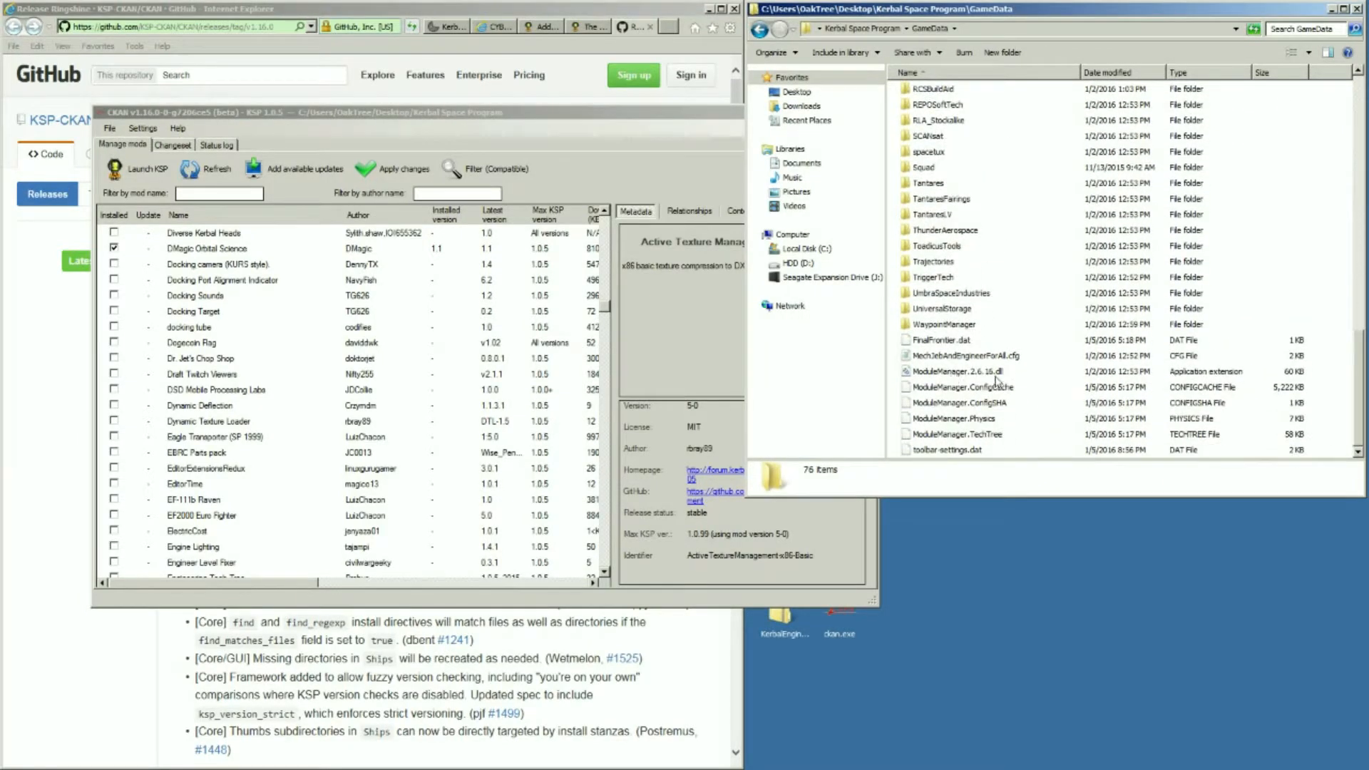